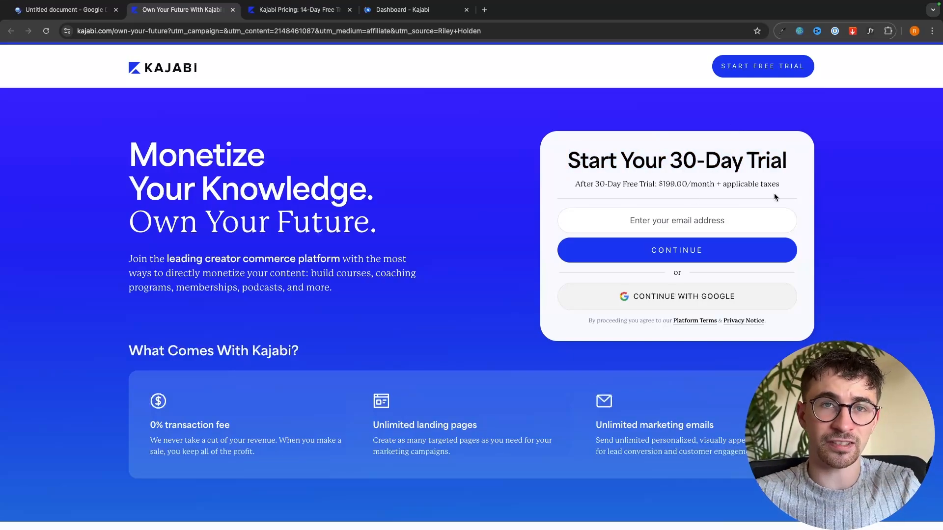
- Close the current trial page and reopen the Kajabi affiliate link from the document to view its 30-day trial offer
key("super+w")
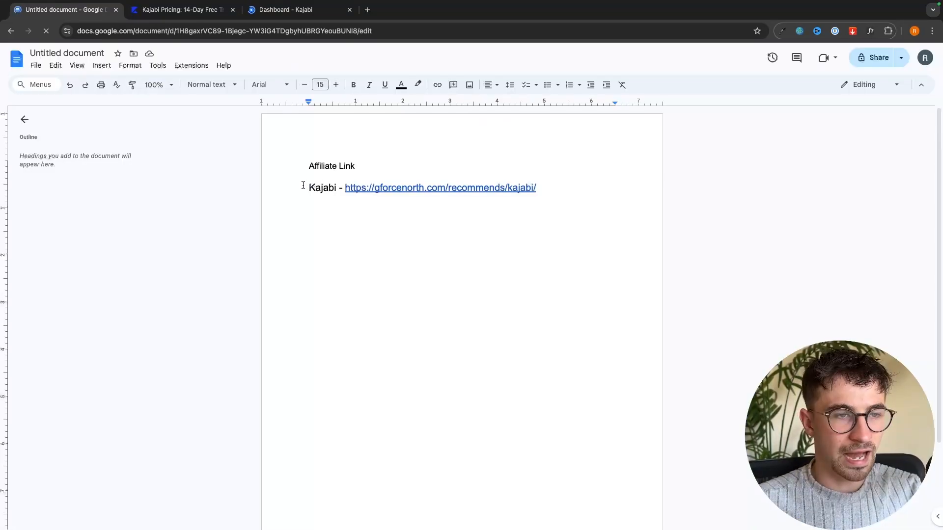
left_click_drag(302, 187, 541, 187)
left_click(432, 216)
left_click(442, 188)
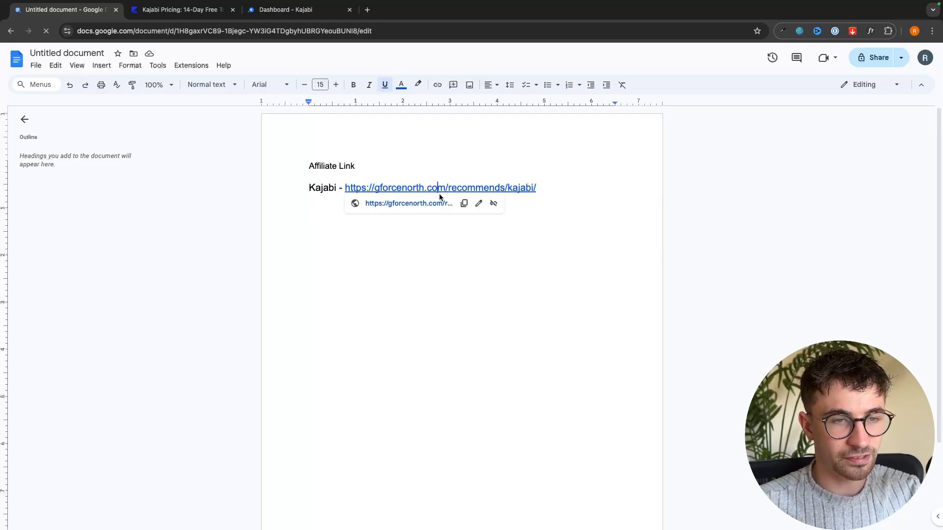
left_click(434, 203)
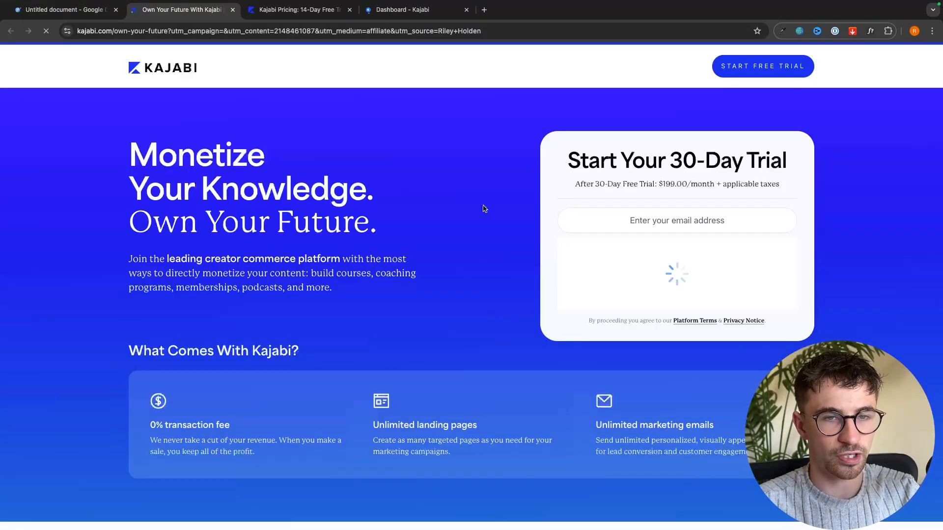
left_click_drag(564, 162, 789, 164)
left_click(572, 110)
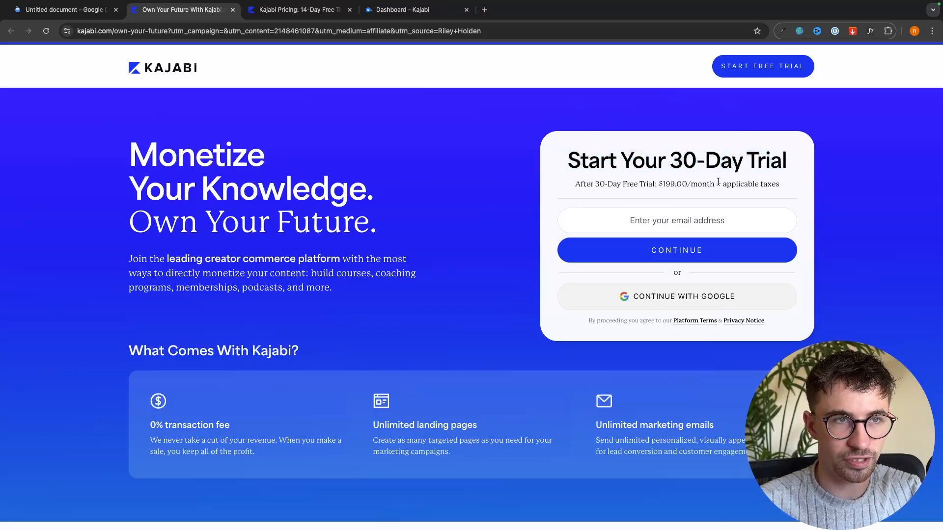
- Dismiss the 14-day trial sign-up form on Kajabi's pricing page and review the annual plans
left_click(315, 12)
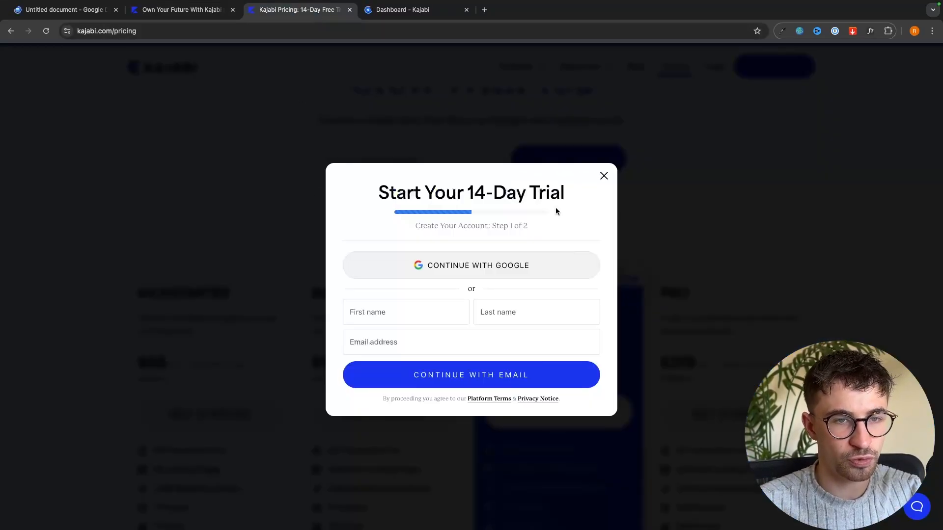
left_click(603, 175)
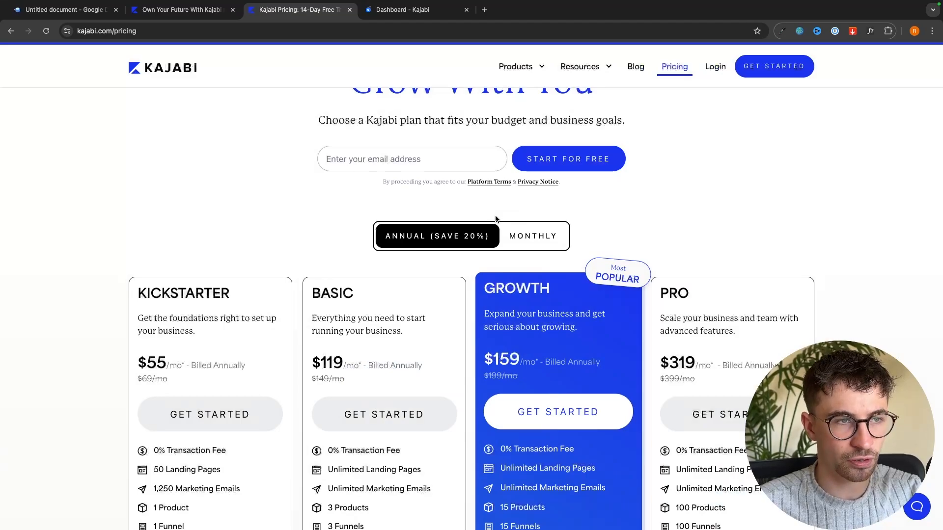
scroll(563, 254, "down", 2)
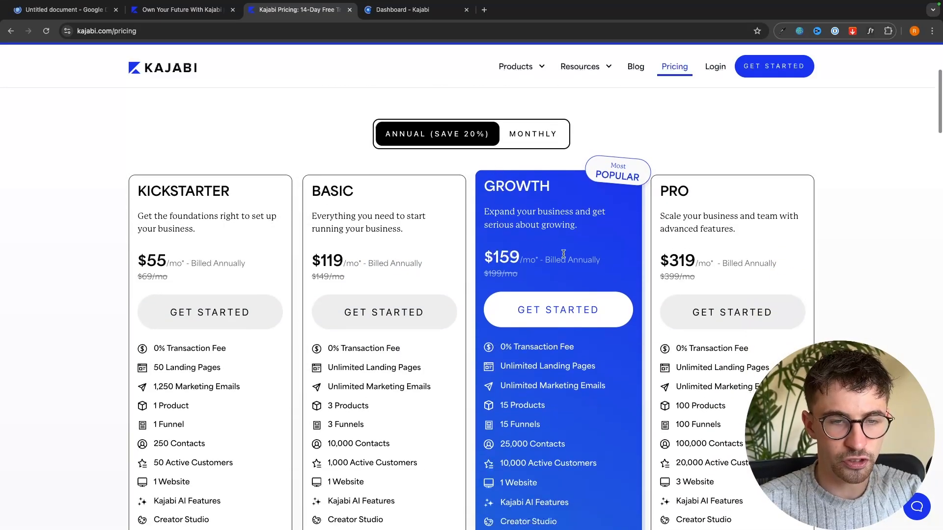
left_click(540, 309)
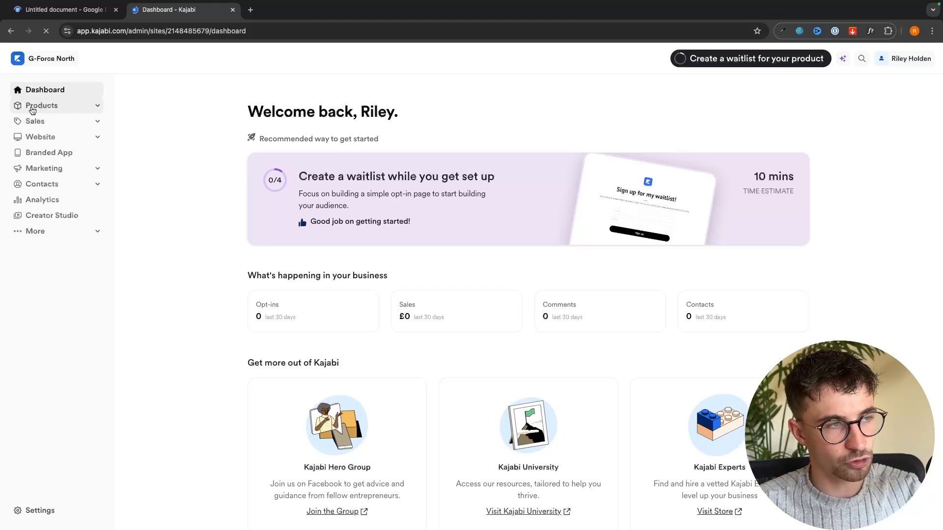
- Open the Courses section under Products in the Kajabi admin site and start creating a new course
left_click(91, 111)
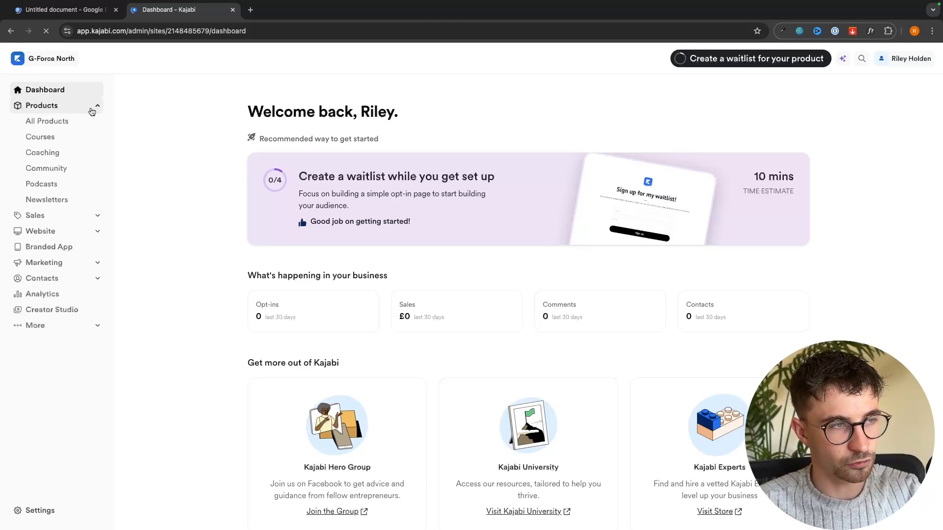
left_click(41, 142)
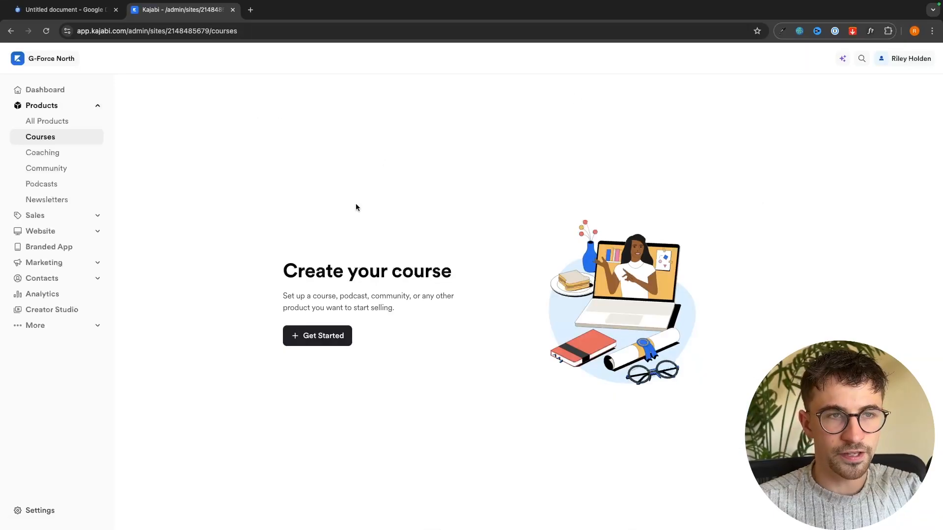
left_click_drag(282, 267, 490, 270)
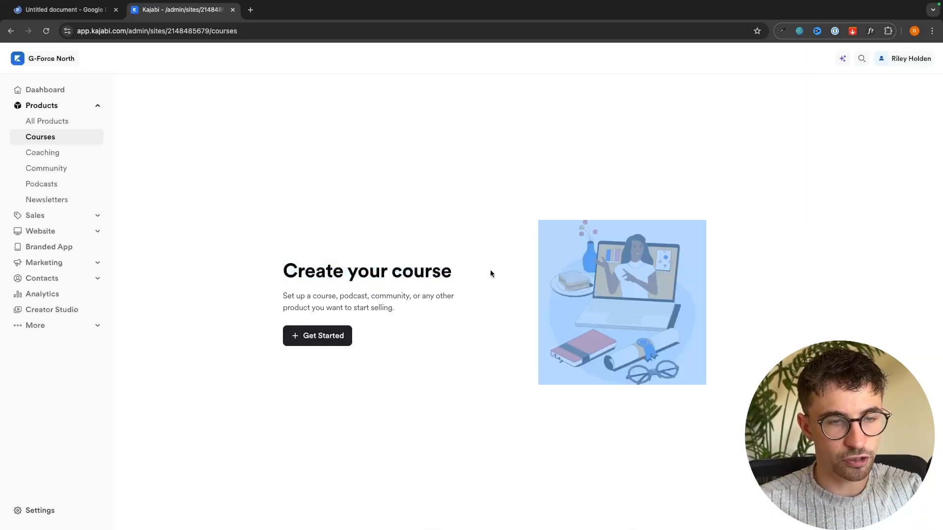
left_click(486, 272)
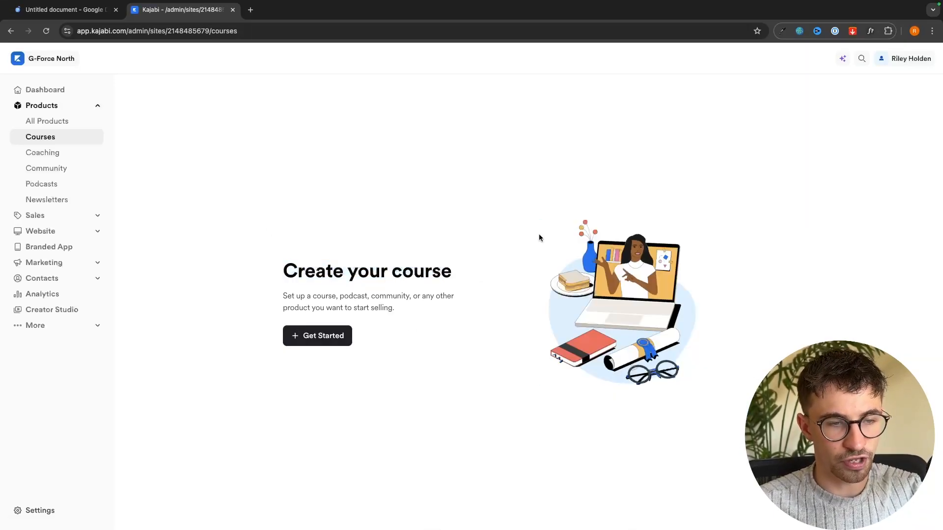
left_click(317, 342)
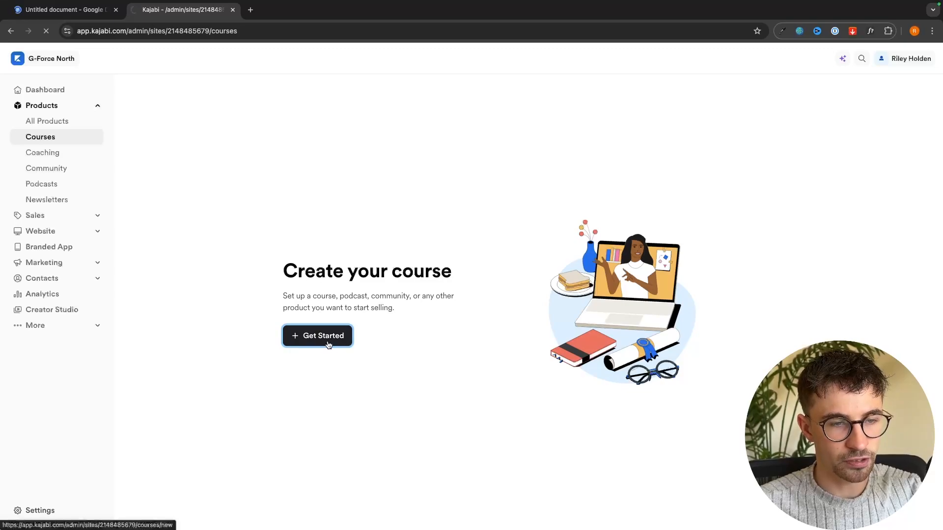
- Enter "Affiliate Marketing Mastery" as the title of the new course
left_click_drag(140, 108, 232, 109)
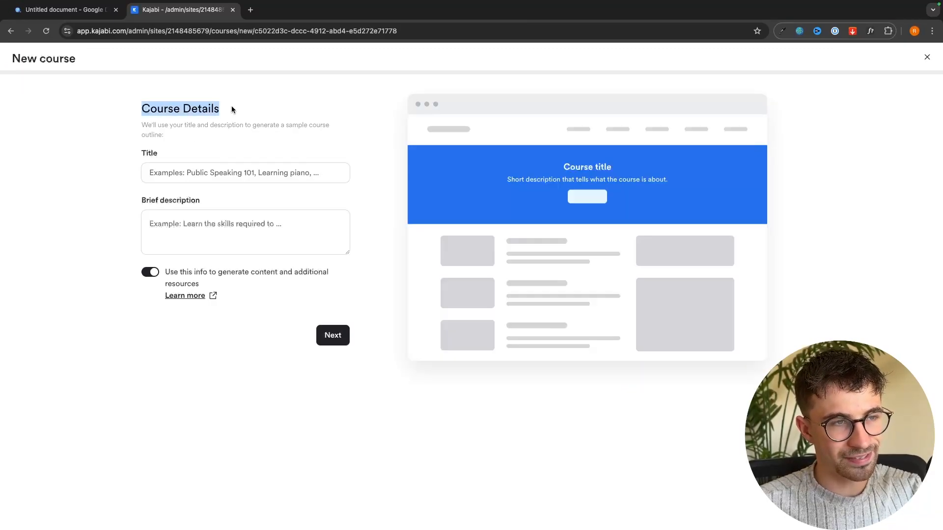
left_click(232, 109)
left_click(145, 169)
type("Affiliate Marketi")
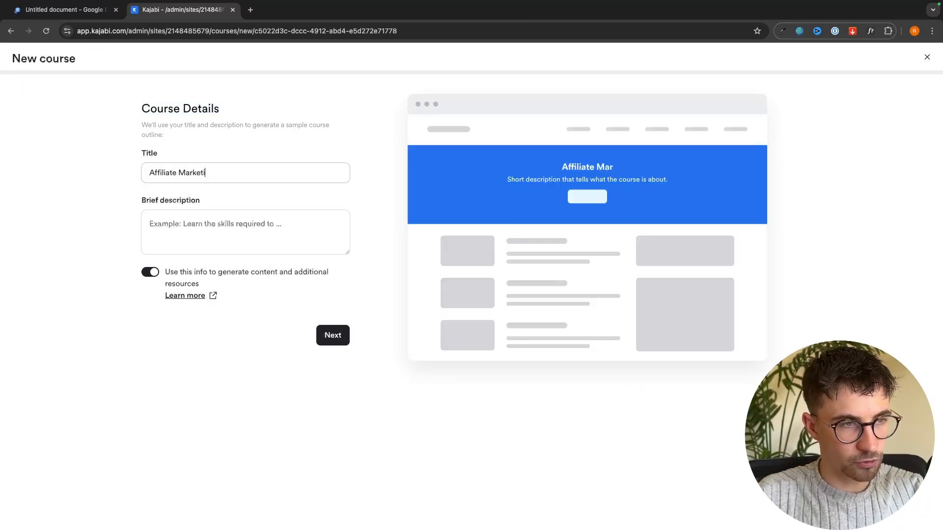
type("ng M")
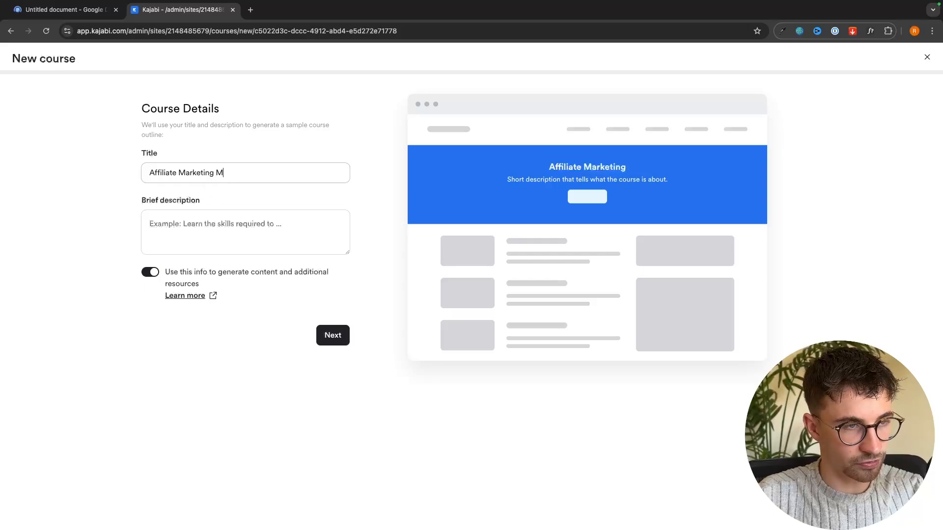
type("astery")
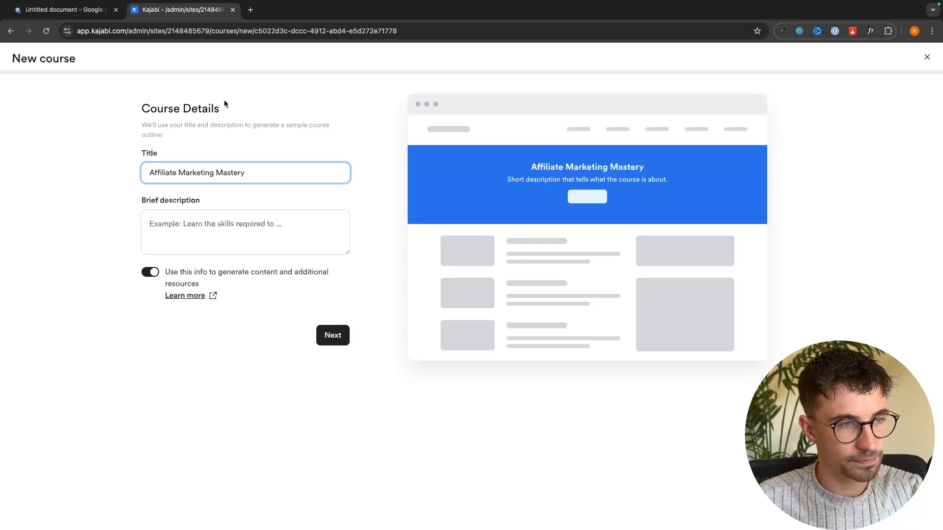
left_click(224, 101)
- Enter the brief description "Discover how to make your first $10,000 online with Affiliate Marketing in the next 90 days."
left_click_drag(141, 201, 198, 199)
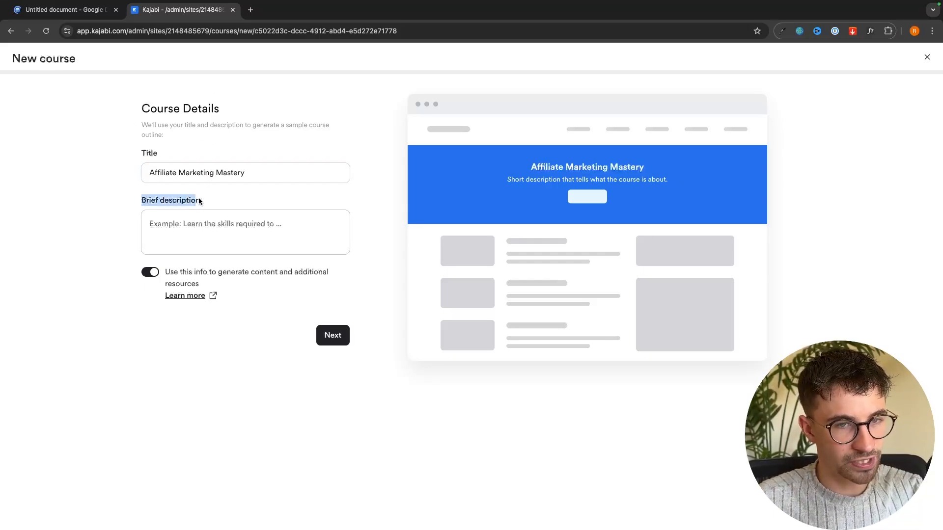
left_click(207, 202)
left_click_drag(513, 180, 668, 180)
left_click(171, 216)
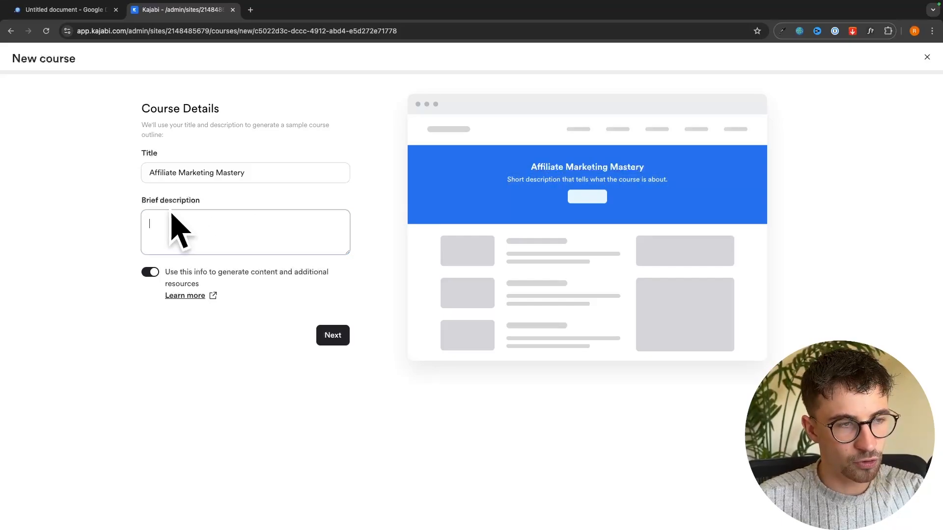
type("Discover how to make your first $10,000 online with Affiliate Marketing in the next 90 days.")
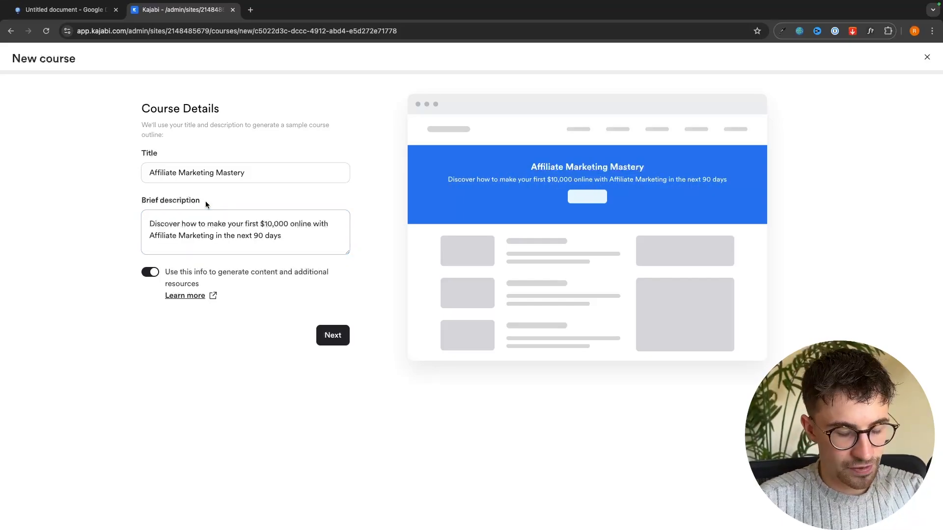
left_click(227, 214)
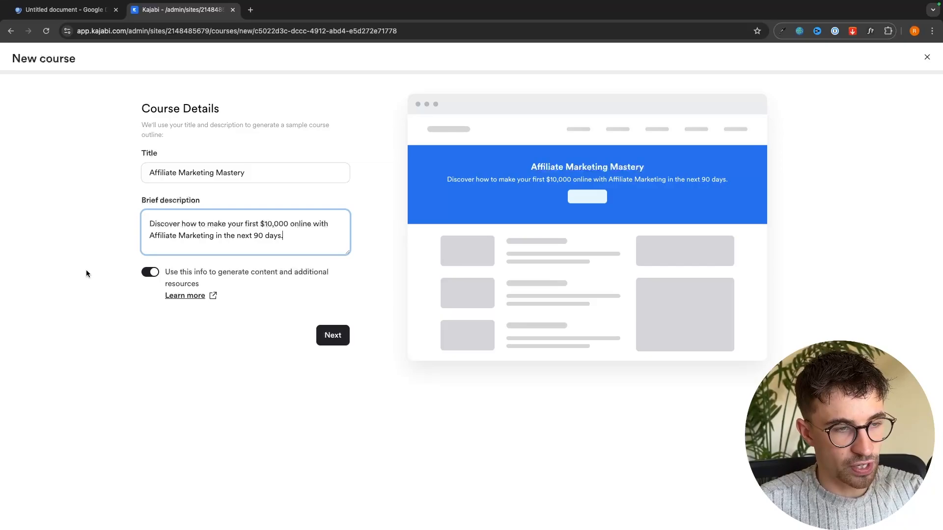
- Turn off generating content and additional resources from the course info, and continue to the appearance settings
left_click(164, 276)
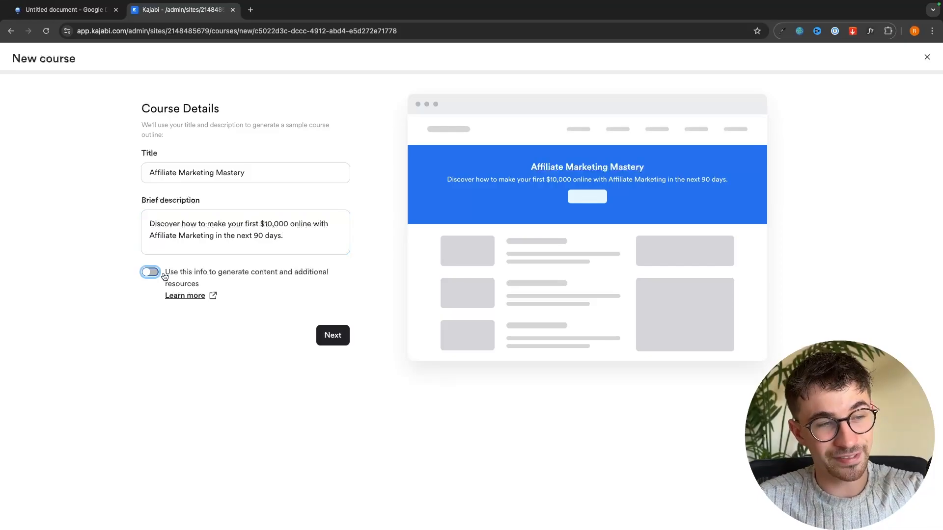
left_click(203, 332)
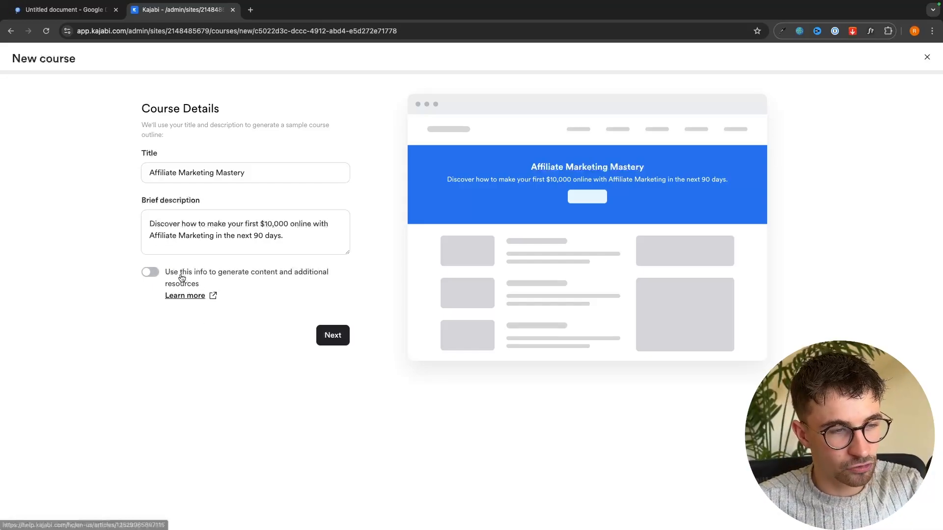
left_click(333, 336)
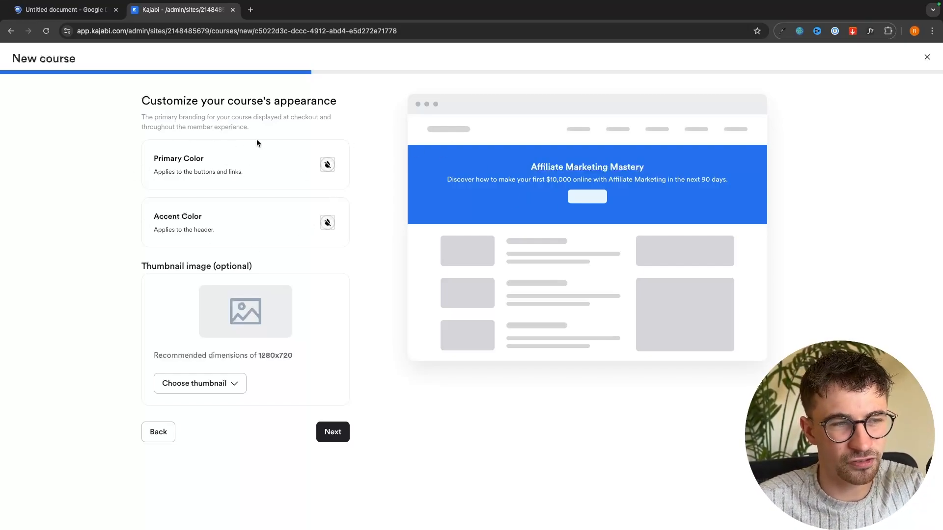
- Try black as the course's primary color for buttons and links
left_click(328, 164)
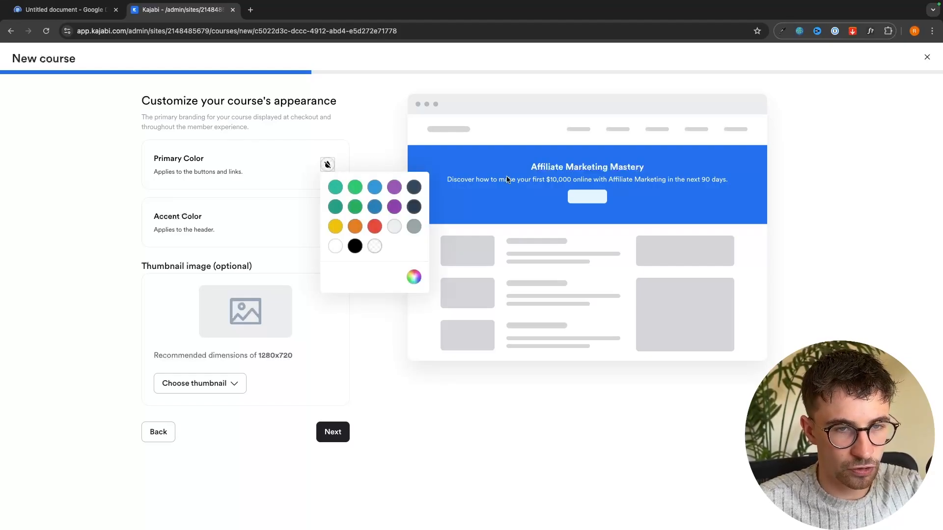
left_click(353, 161)
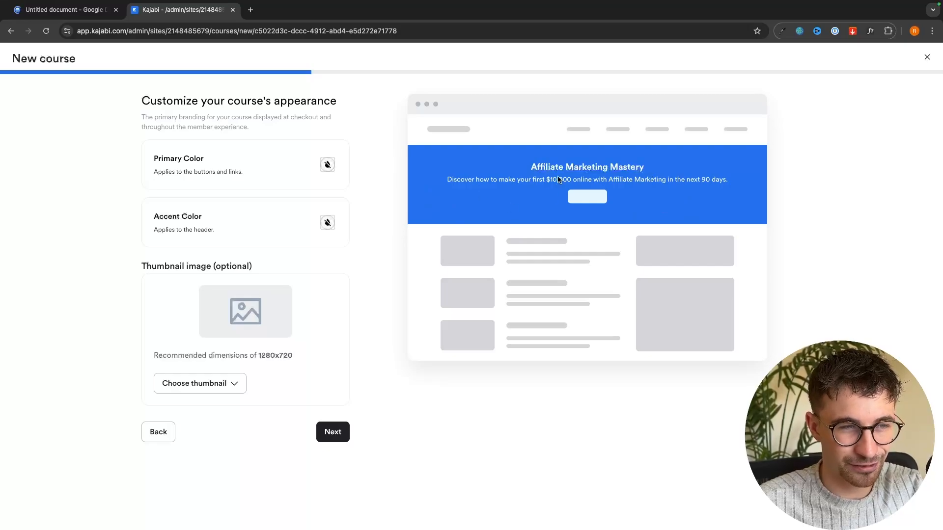
left_click(327, 167)
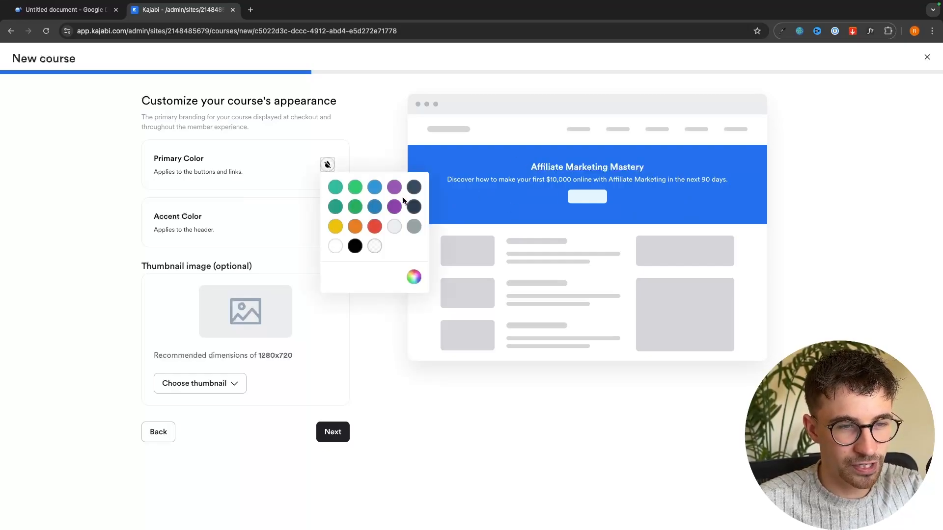
left_click(355, 246)
left_click(605, 206)
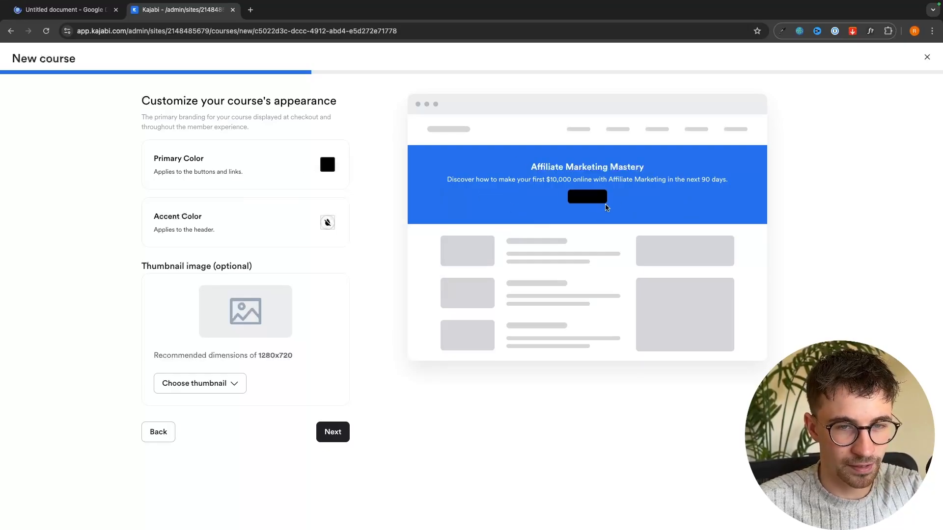
- Set the course's primary color to the light blue preset swatch
left_click(337, 171)
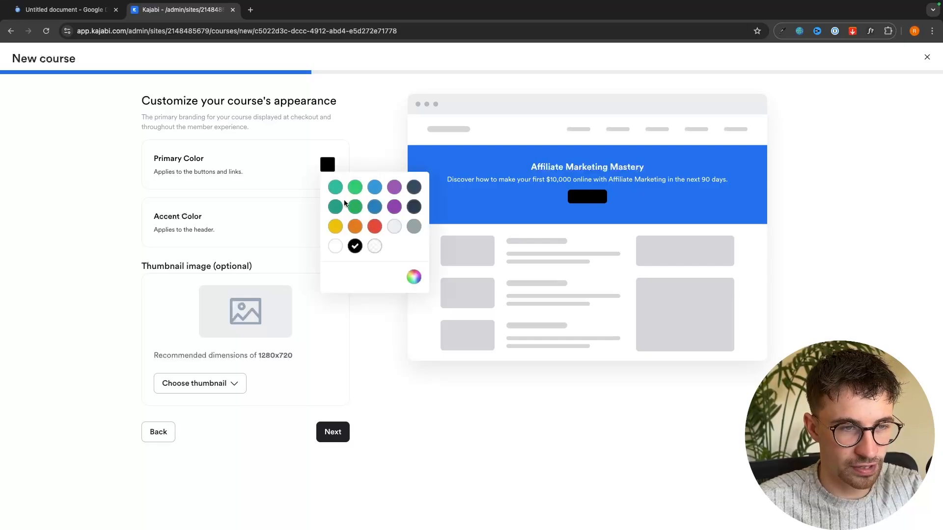
left_click(375, 188)
left_click(186, 194)
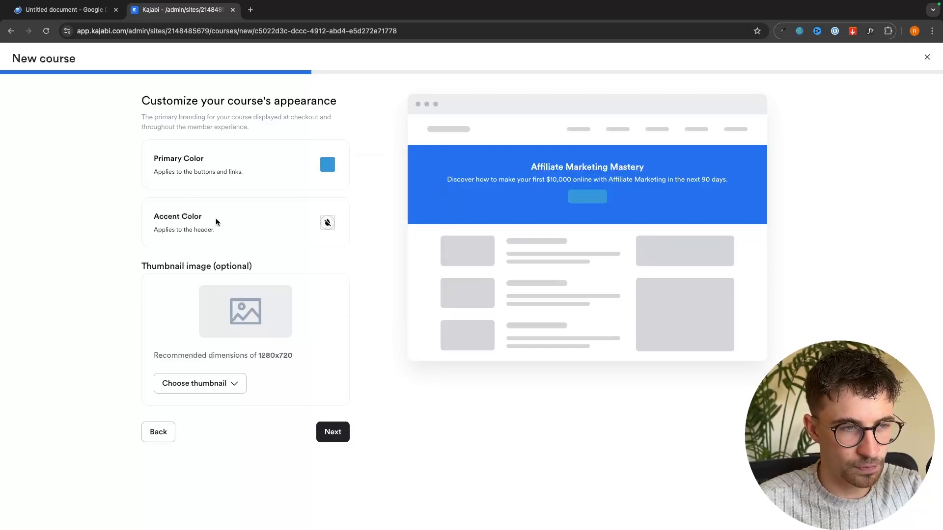
- Set the course's accent color for the header to black and close the color palette
left_click(329, 223)
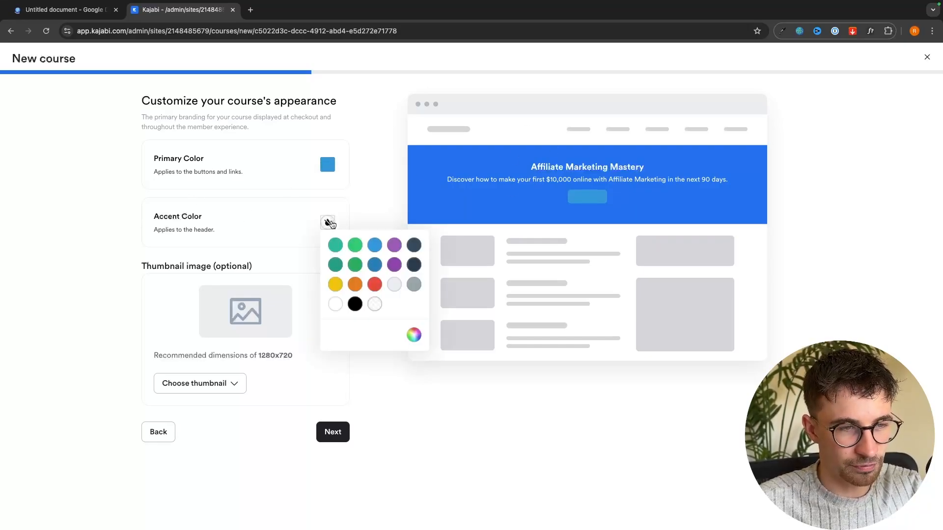
left_click(355, 304)
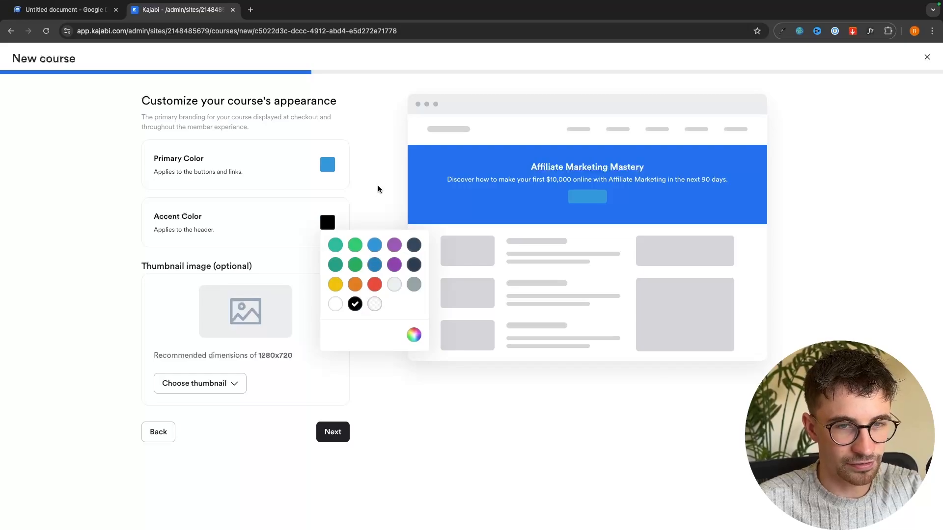
left_click(387, 230)
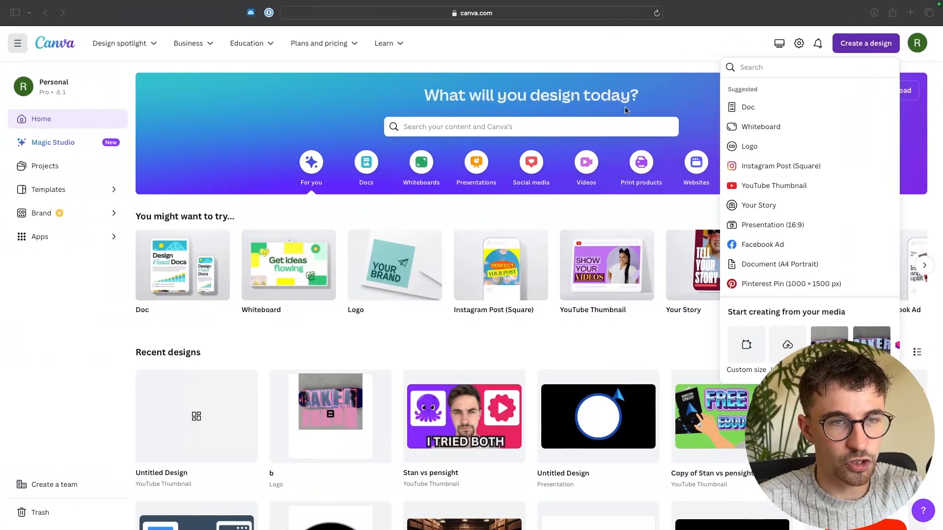
- Create a blank YouTube Thumbnail design of 1280 × 720 px in Canva
left_click(634, 91)
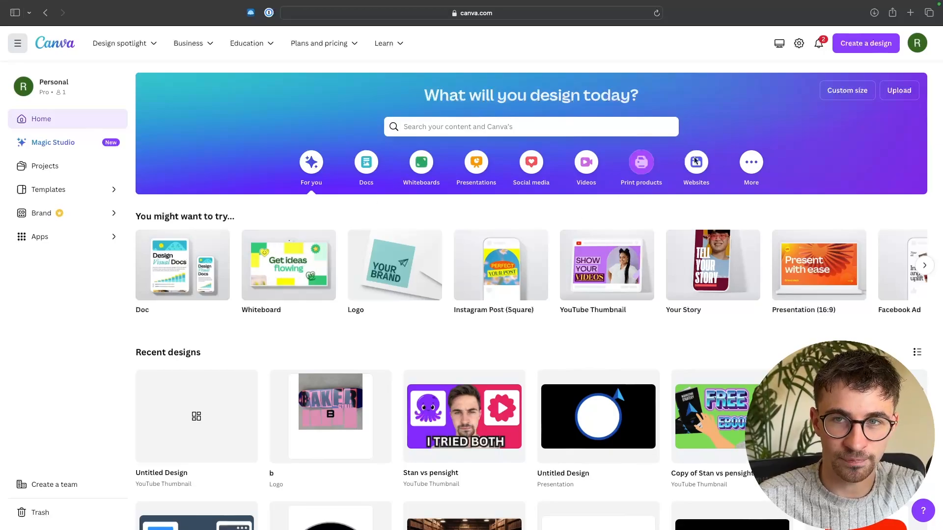
left_click(863, 45)
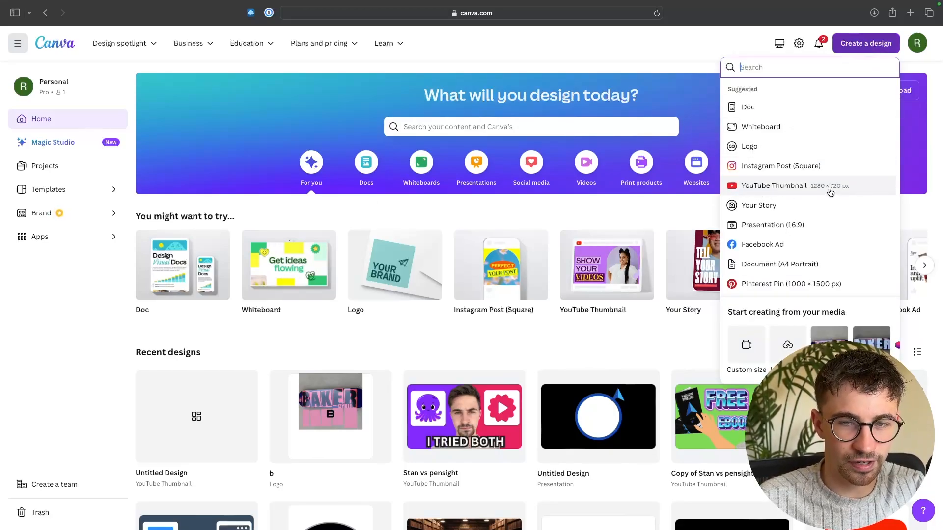
left_click(805, 189)
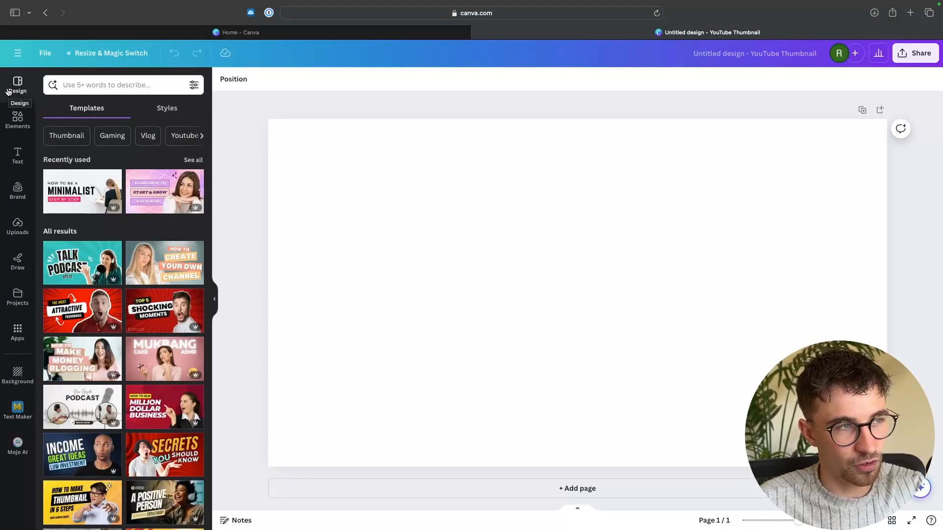
- Search the templates for "affiliate marketing" and apply the Cream Retro Make Money Affiliate YouTube Thumbnail template to the page
left_click(74, 86)
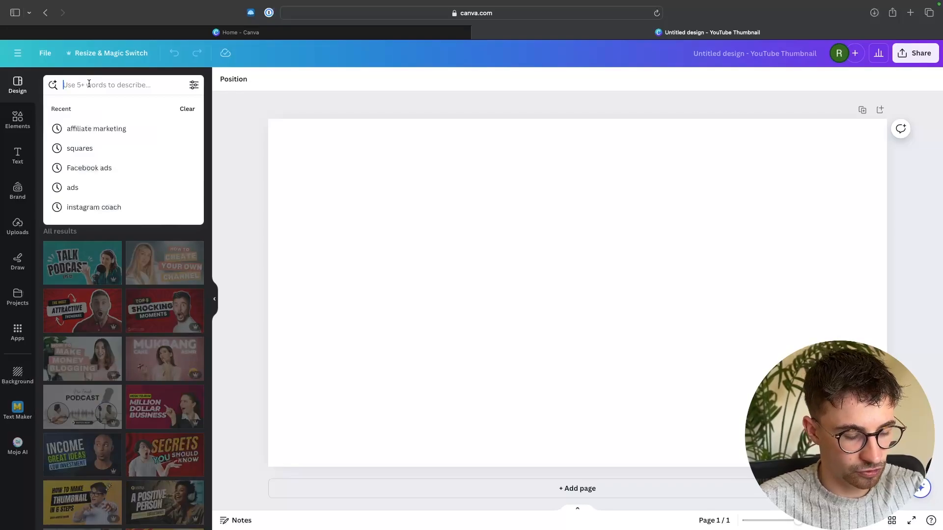
left_click(96, 129)
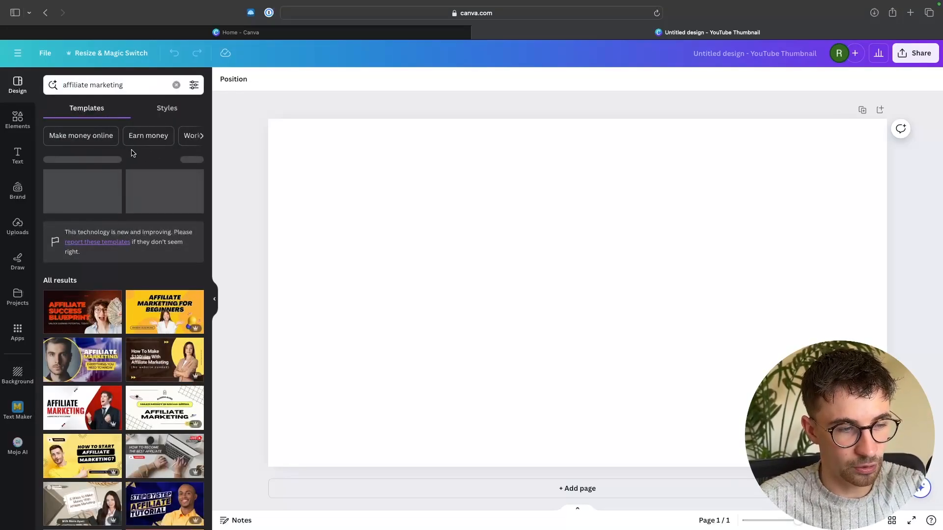
scroll(140, 294, "down", 5)
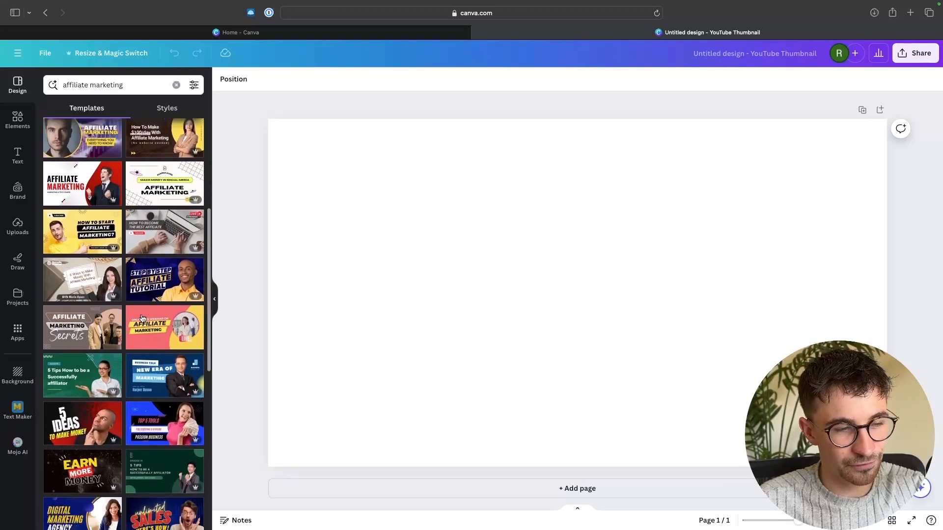
scroll(145, 289, "up", 3)
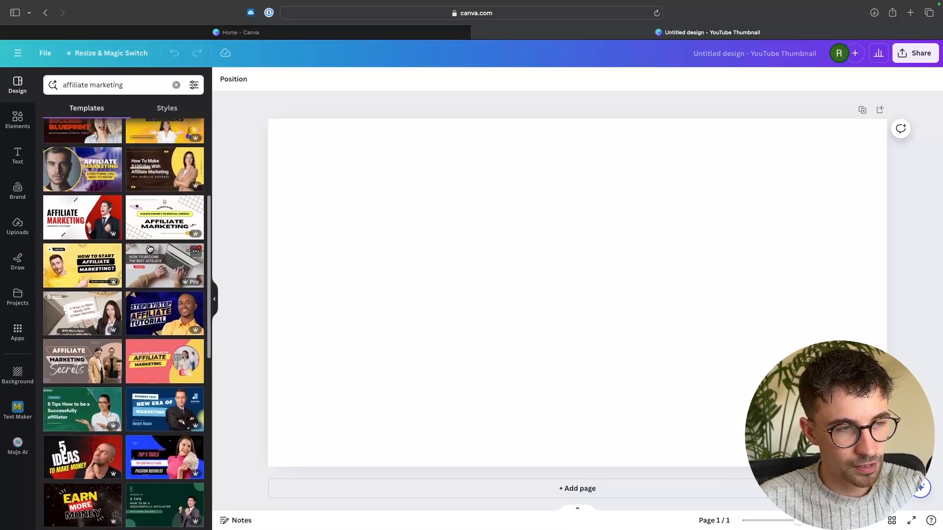
scroll(149, 248, "down", 5)
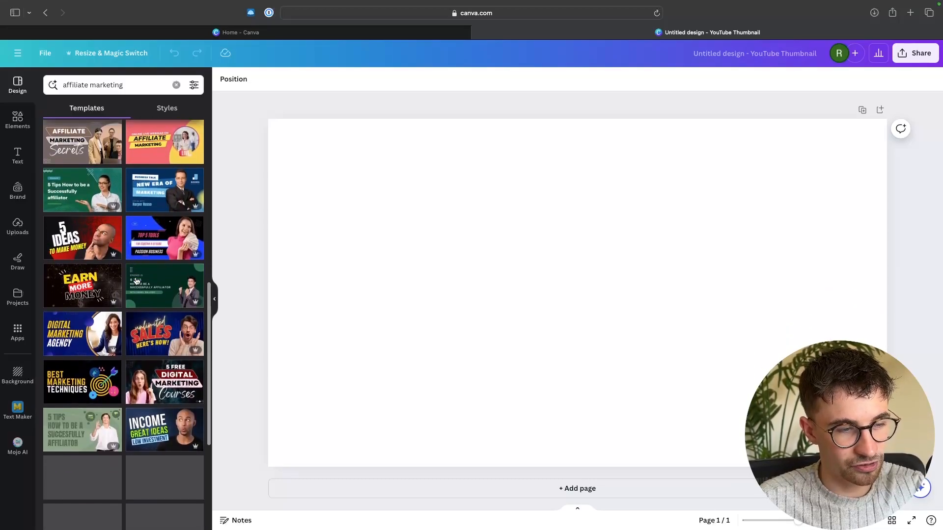
scroll(138, 281, "down", 3)
scroll(143, 251, "up", 5)
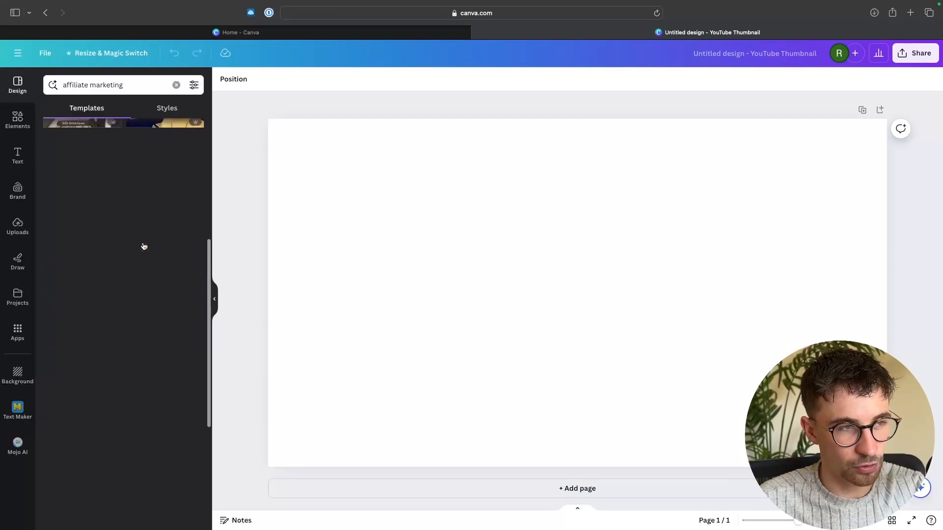
left_click(203, 270)
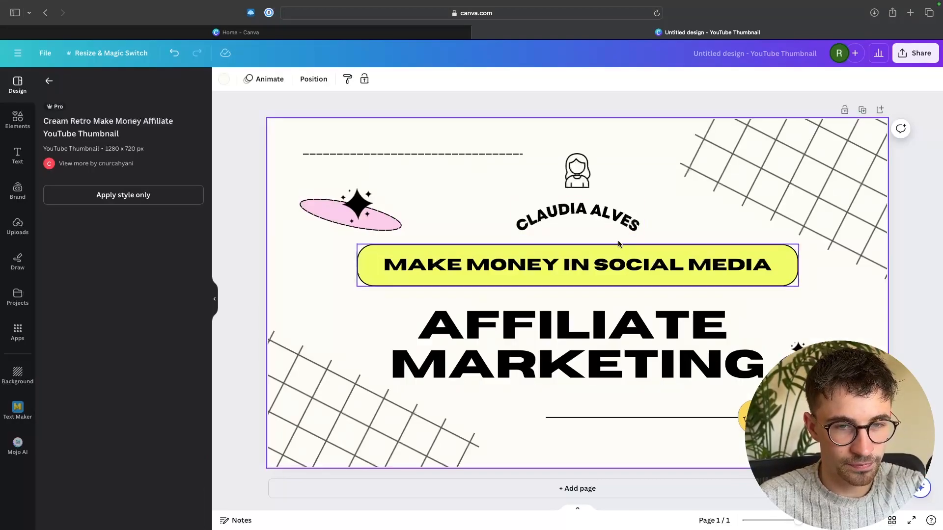
- Replace the curved name above the yellow banner with "G-FORCE NORTH"
double_click(598, 216)
type("G")
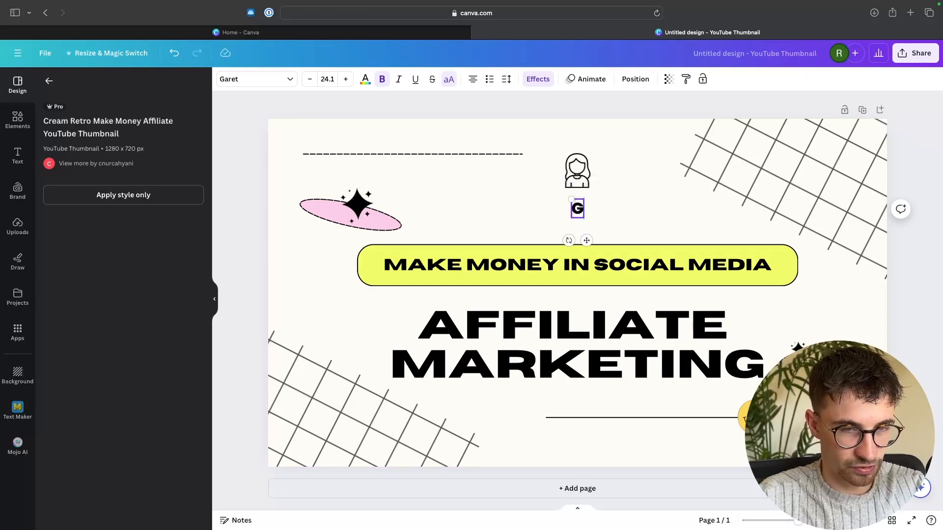
type("-F")
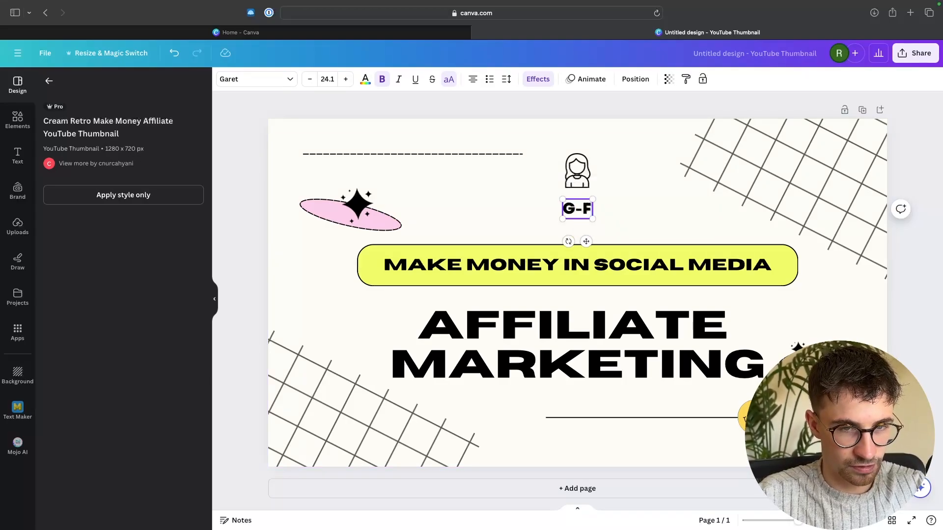
type("ORCE NOETH")
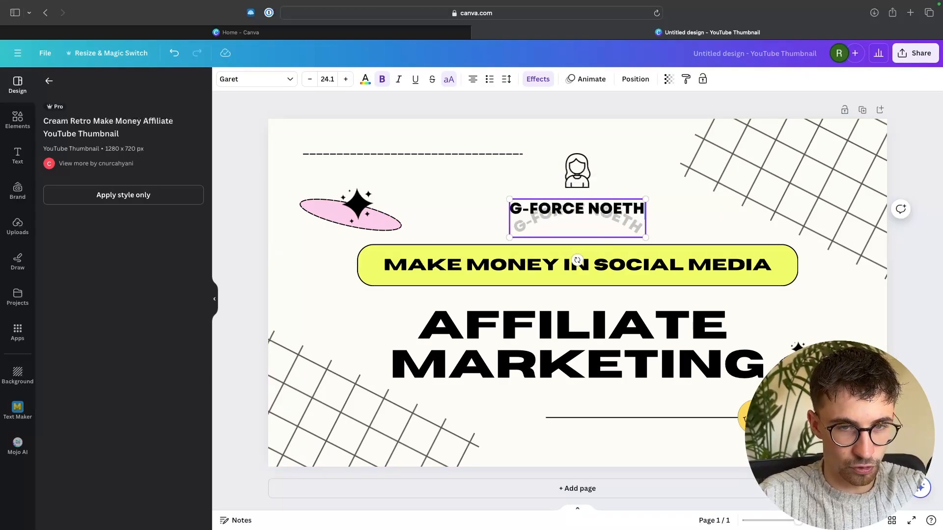
key("BackSpace")
key("BackSpace")
key("BackSpace")
type("RTH")
left_click(753, 139)
- Change the yellow banner's wording to "MAKE MONEY ON SOCIAL MEDIA" and leave the text deselected
double_click(584, 264)
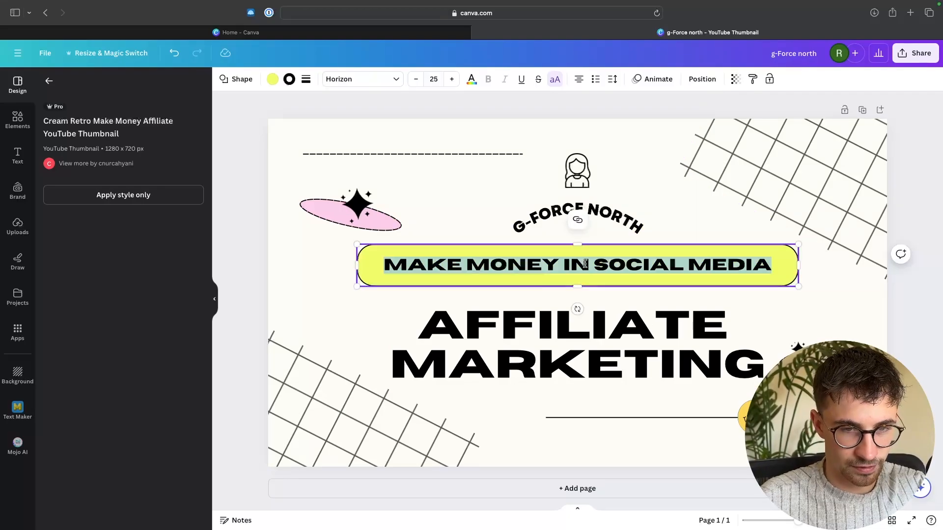
left_click(584, 264)
key("BackSpace")
key("BackSpace")
type("ON")
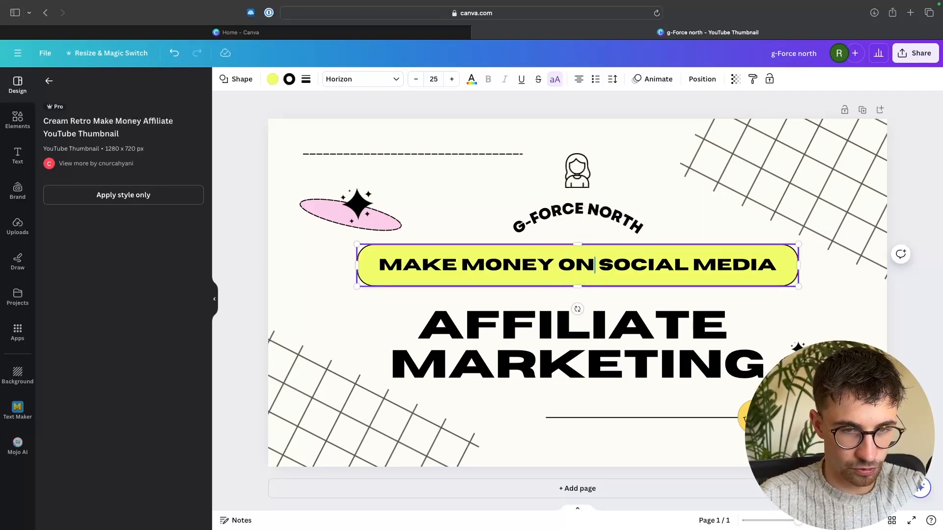
left_click(892, 321)
left_click(800, 417)
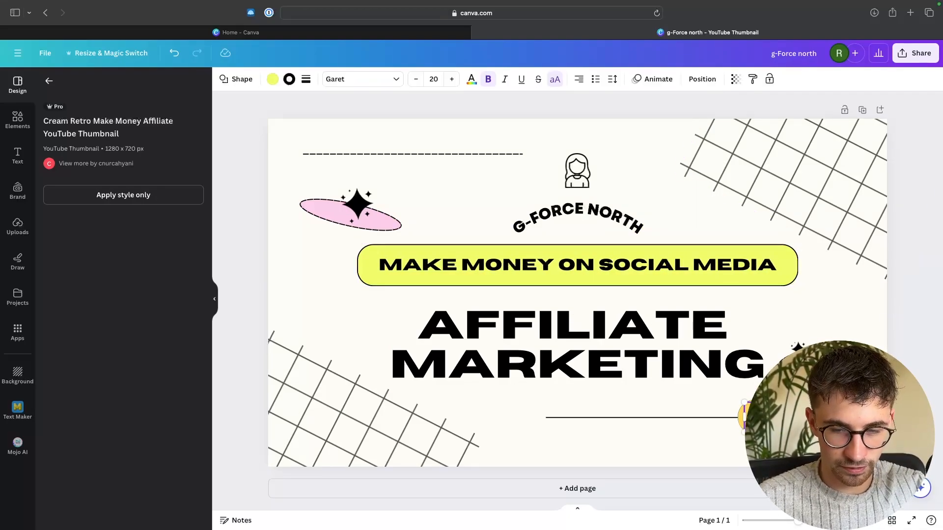
left_click(908, 412)
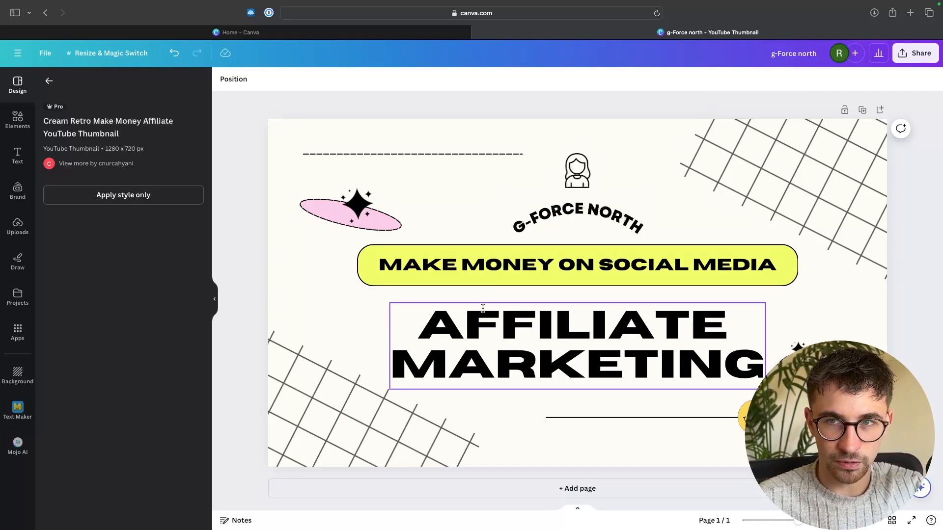
- Download the finished thumbnail design as a PNG file
left_click(914, 53)
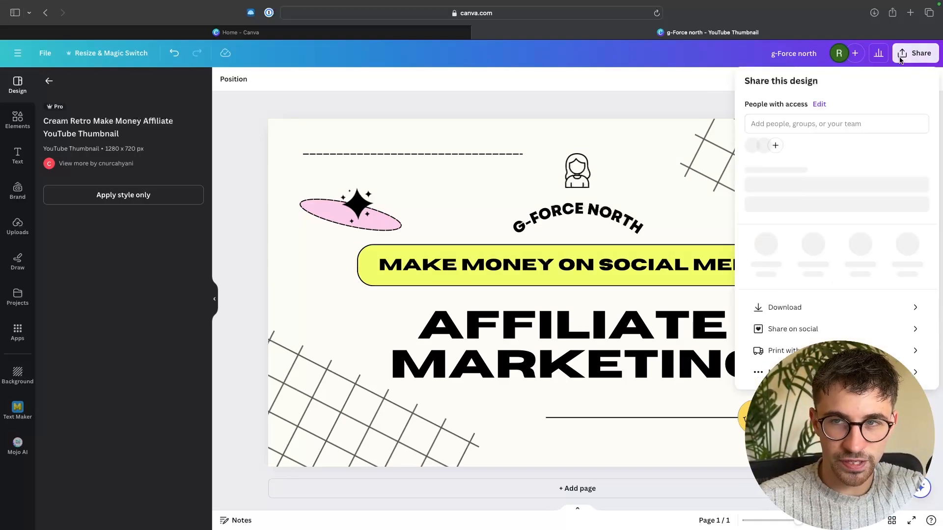
left_click(785, 313)
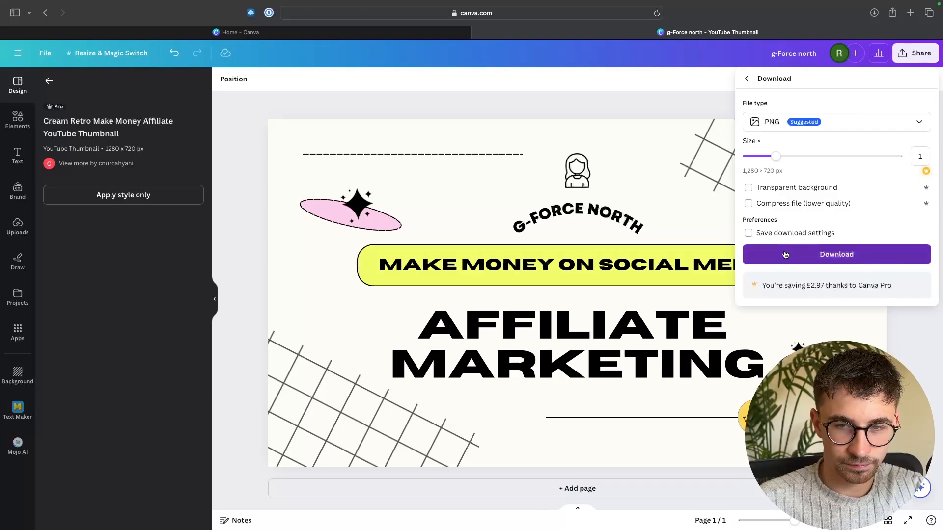
left_click(791, 250)
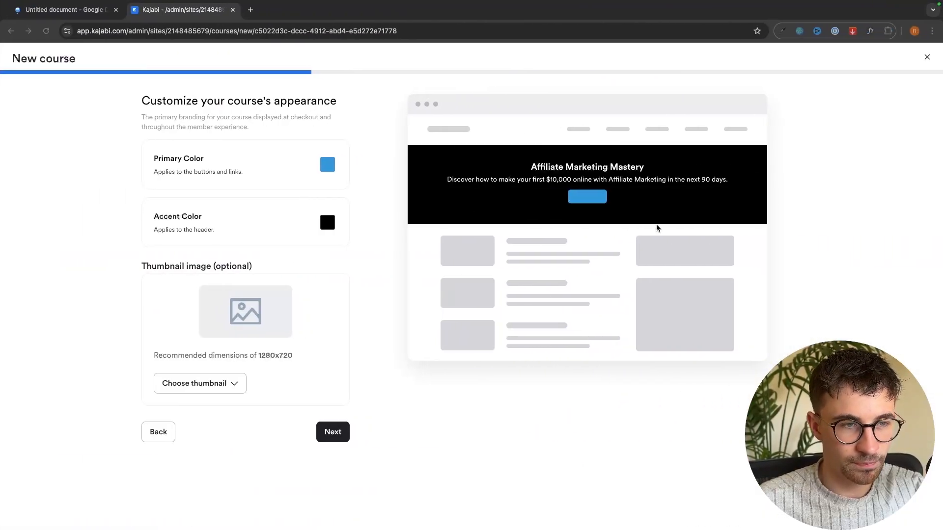
- In Kajabi, upload g-Force north-3.png from Downloads as the course thumbnail without cropping it, and continue to the pricing settings
left_click(211, 384)
left_click(197, 412)
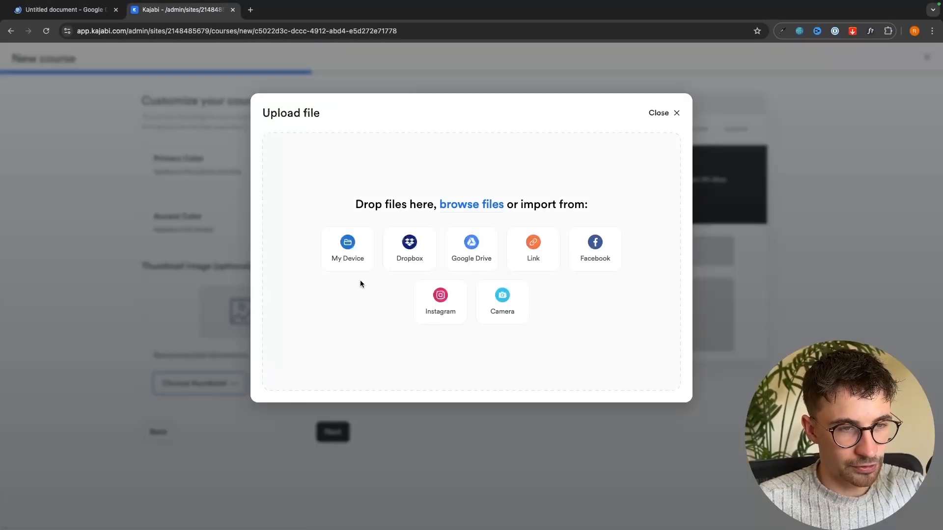
left_click(471, 202)
left_click(318, 221)
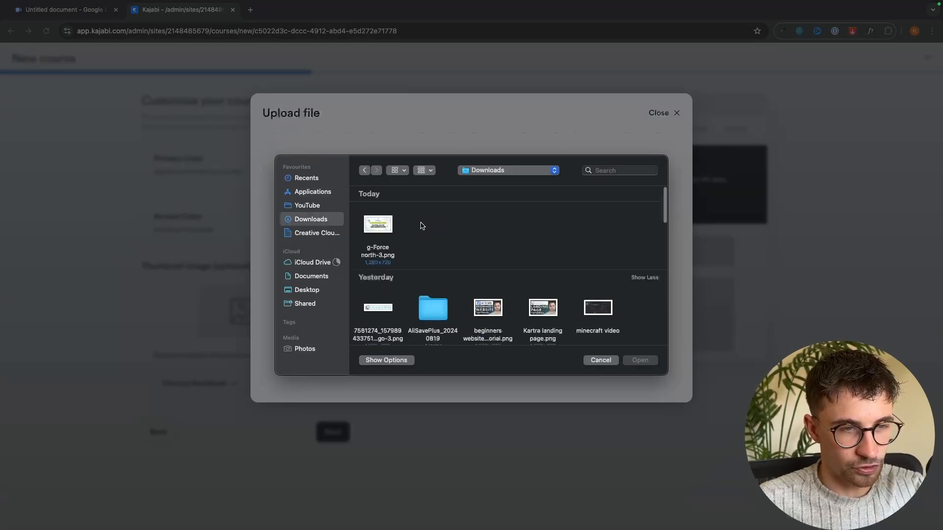
double_click(377, 222)
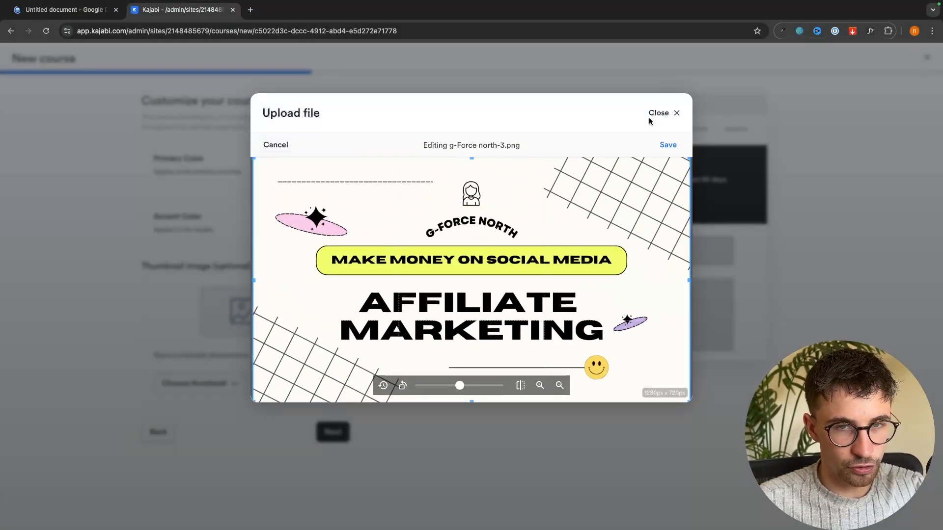
left_click(668, 145)
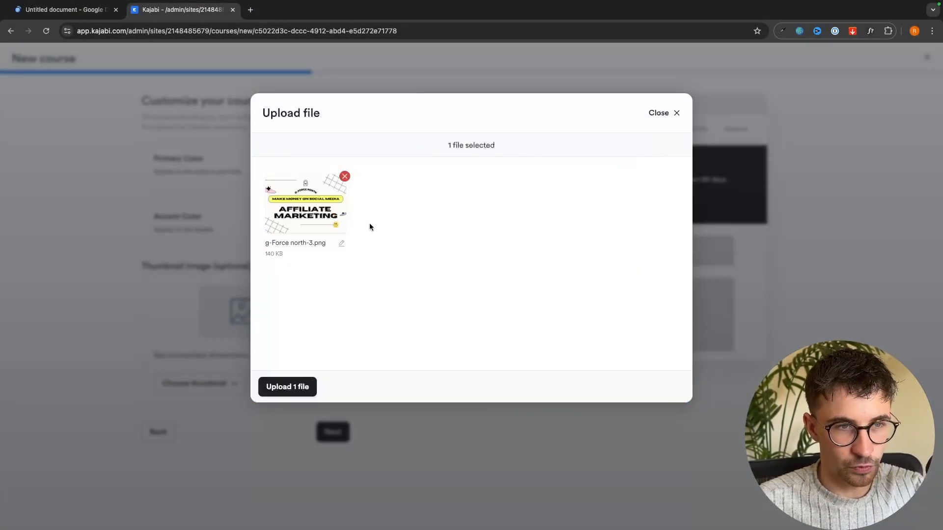
left_click(287, 387)
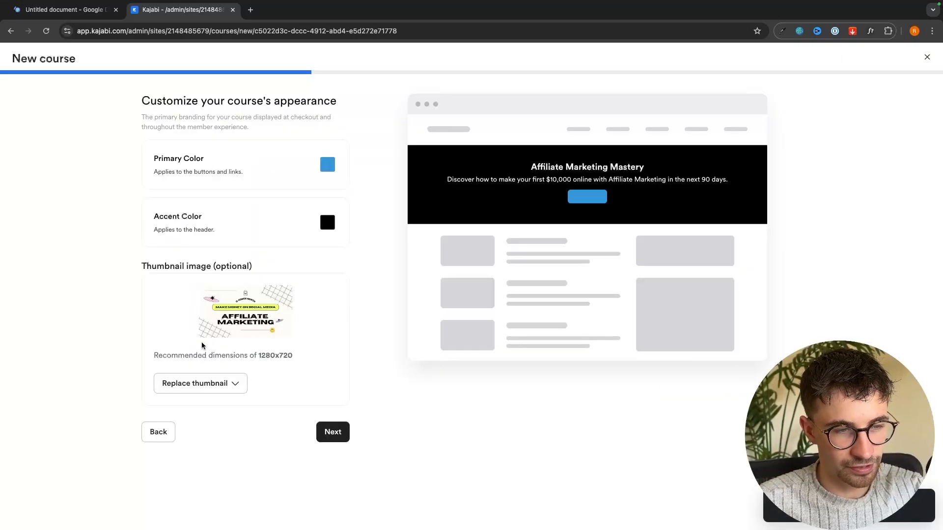
left_click(342, 437)
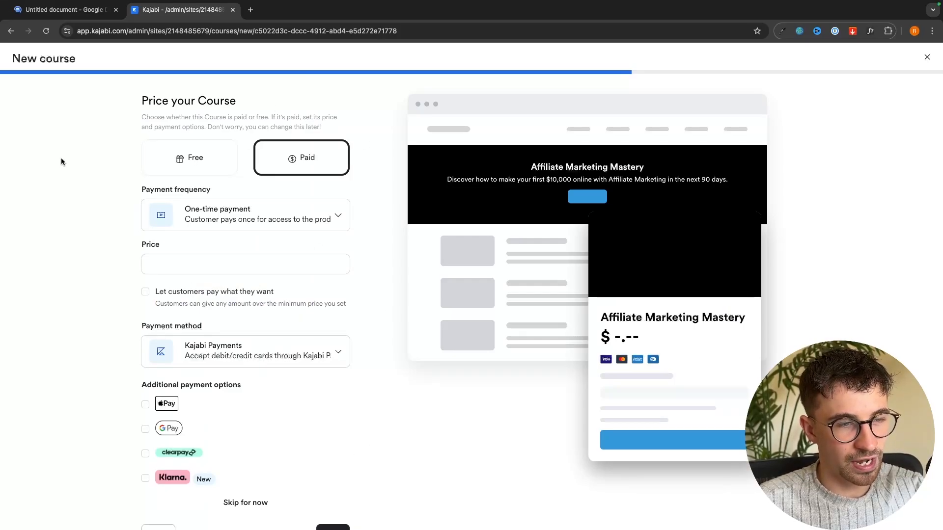
- Try the free option, return the course to paid, and set its one-time payment price to 1997
left_click(209, 170)
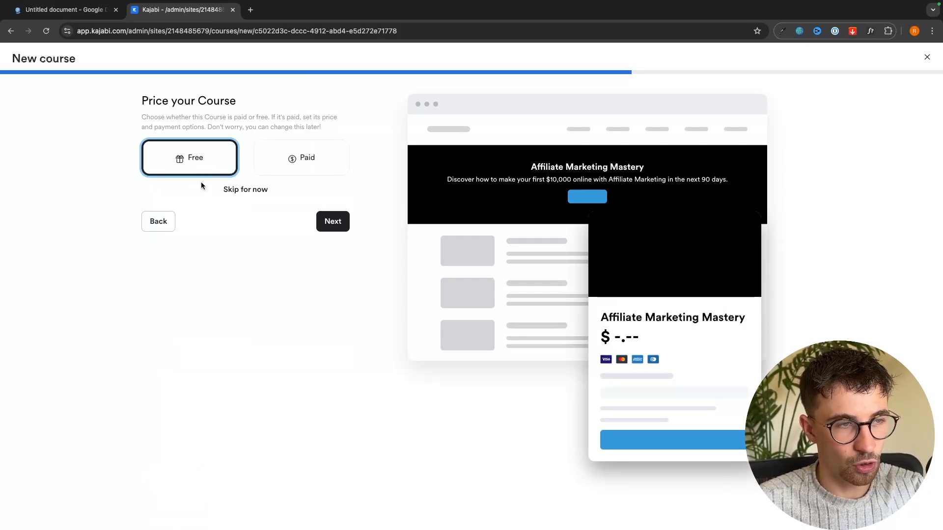
left_click(322, 154)
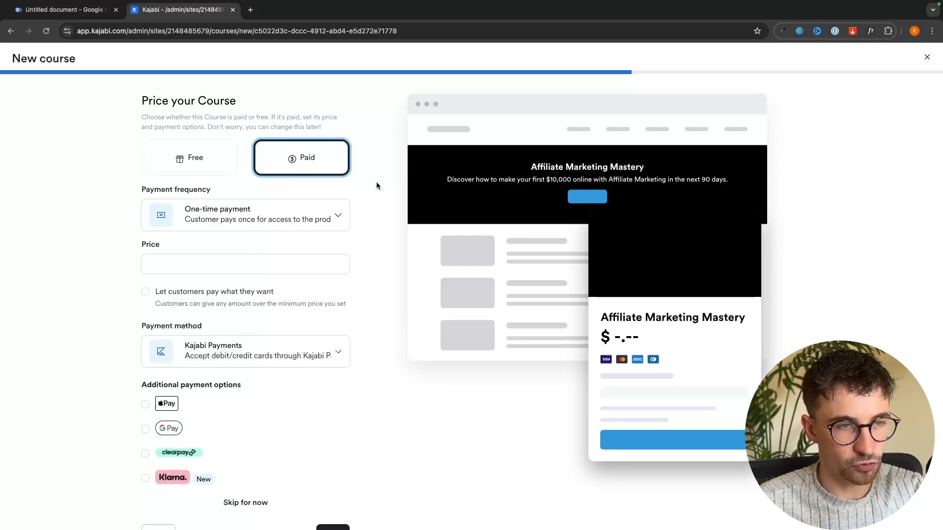
key("Tab")
key("Tab")
type("1997")
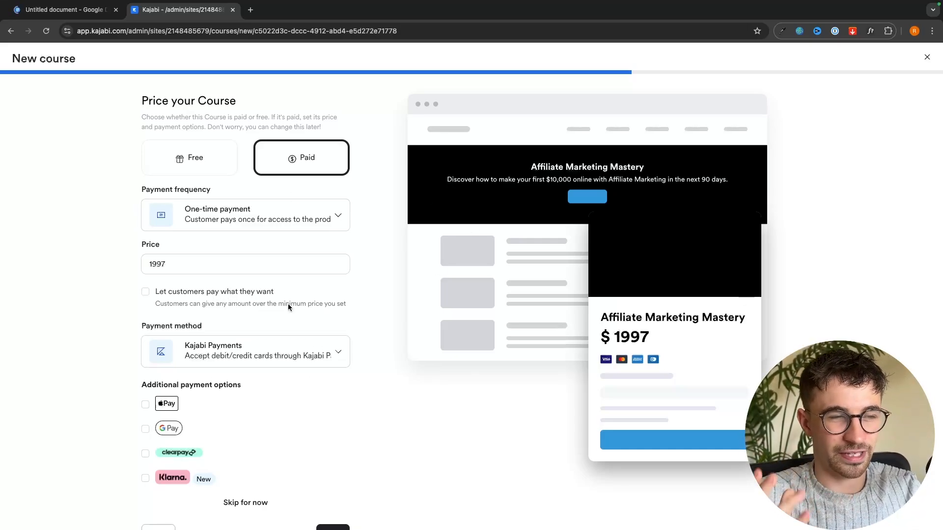
- Let customers pay what they want and try low minimum prices such as 10 and 20
left_click(253, 295)
left_click(237, 267)
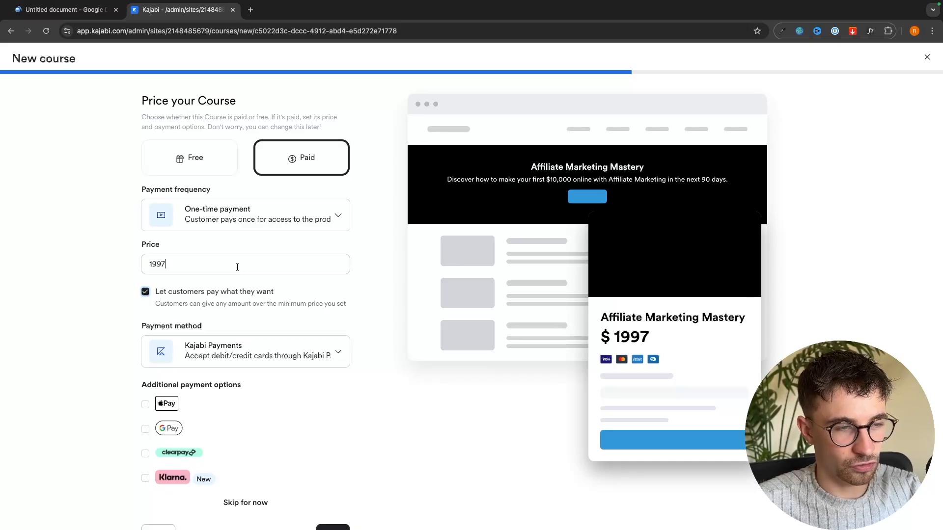
left_click_drag(237, 267, 136, 270)
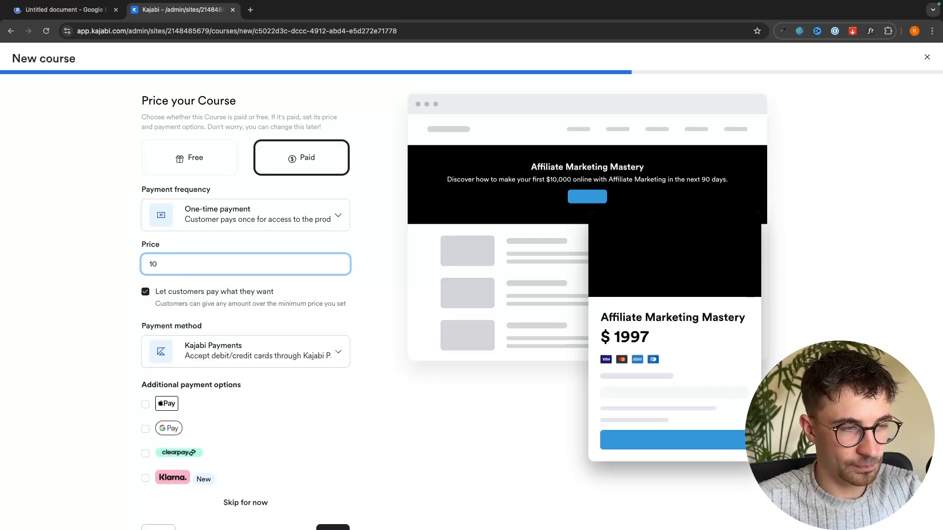
left_click(72, 280)
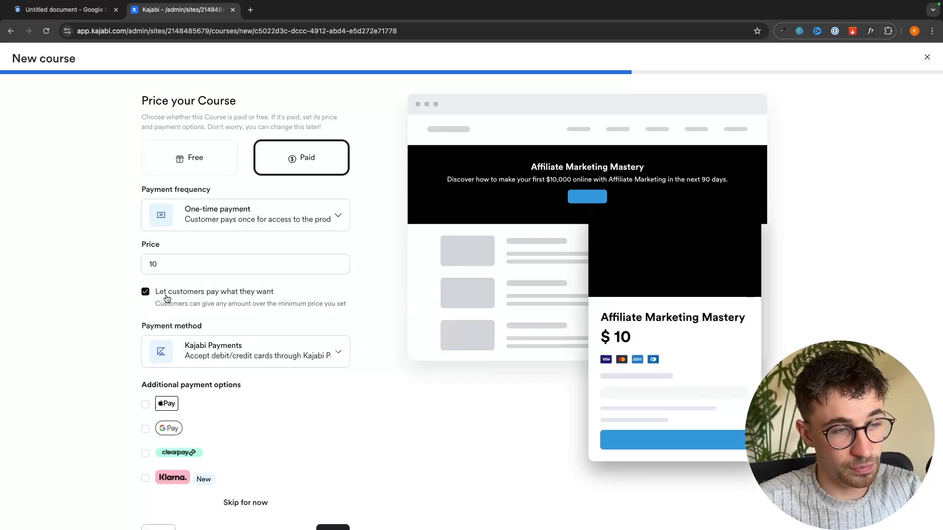
left_click_drag(165, 262, 110, 267)
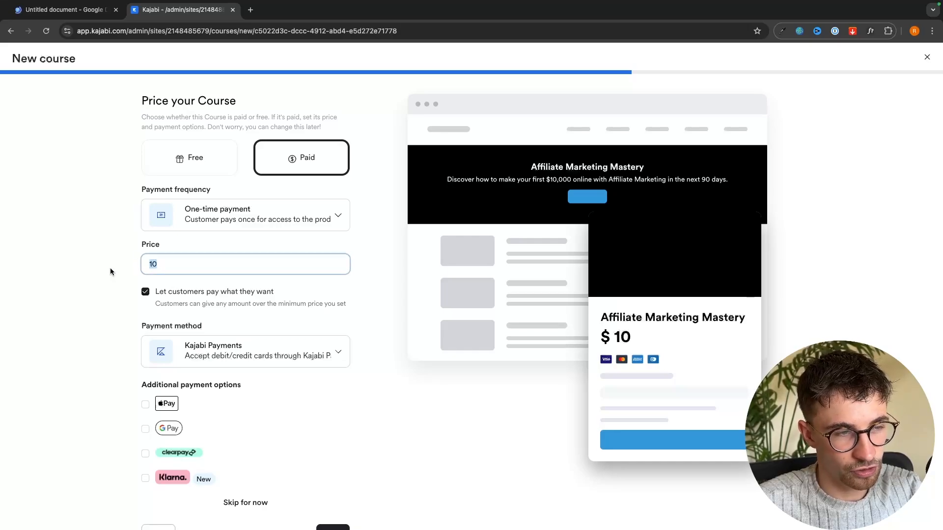
type("20")
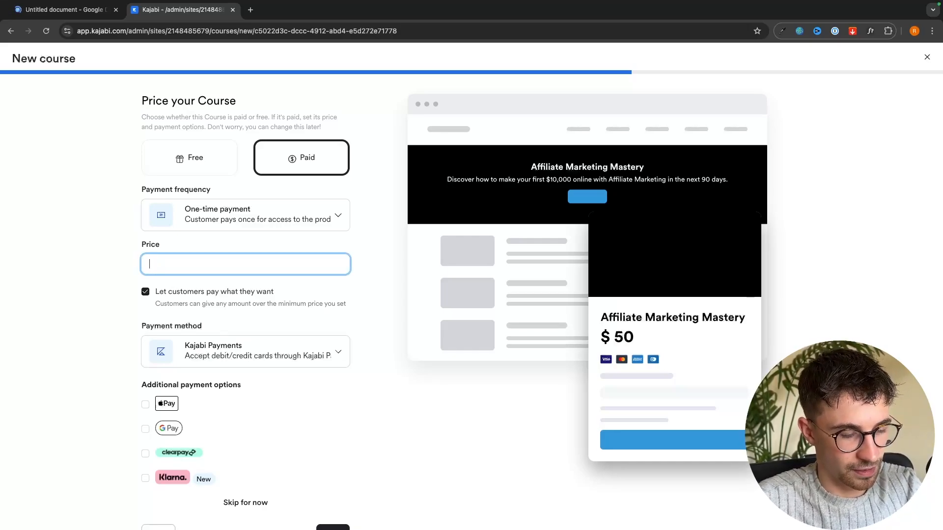
- Set the course price back to 1997 and turn off letting customers pay what they want
type("1997")
left_click(146, 292)
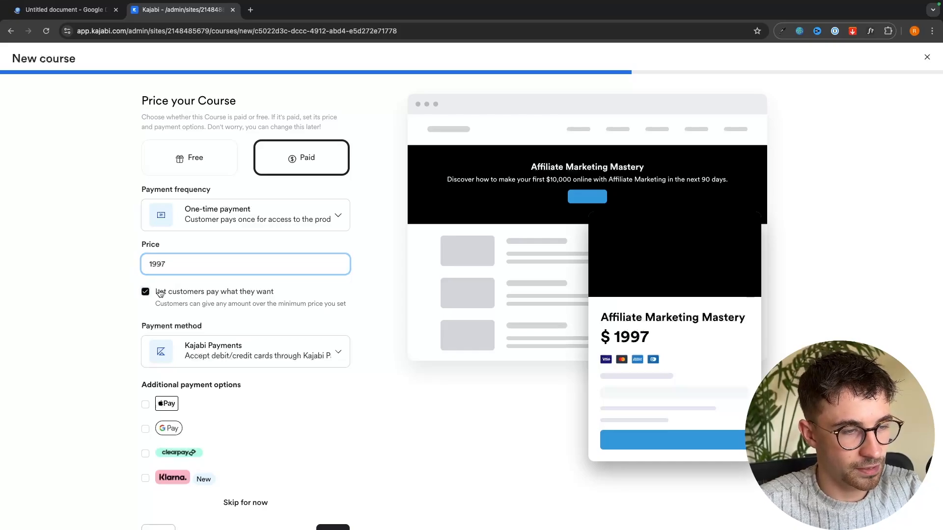
- Enable Apple Pay, Google Pay, Clearpay and Klarna as additional payment options and complete the course setup
scroll(87, 298, "down", 1)
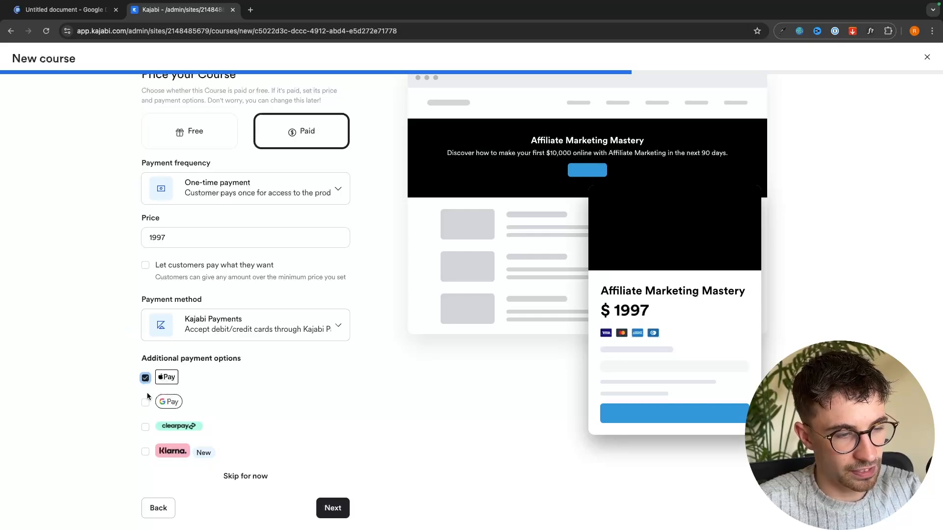
left_click(145, 427)
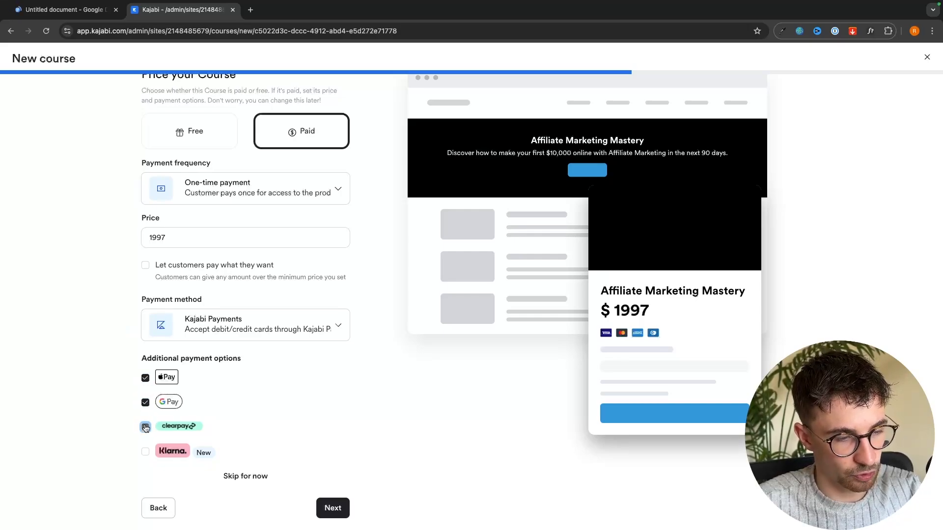
left_click(147, 452)
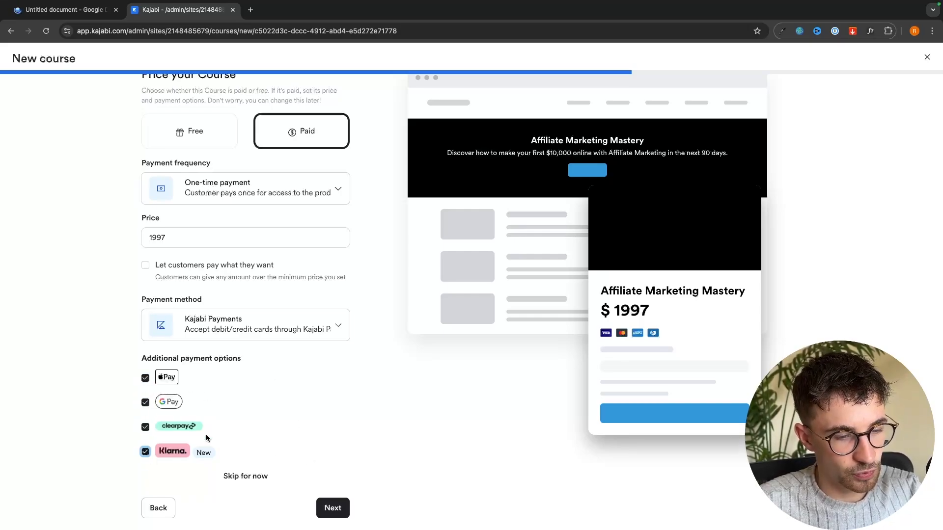
left_click(326, 503)
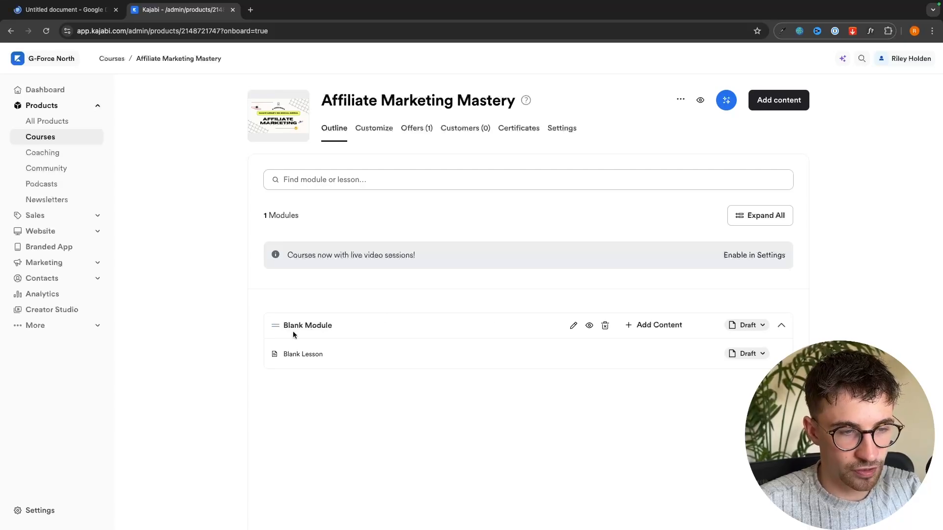
- Retitle the blank module "Module 1 - Welcome To The Course" and describe it as "A quick welcome message and a walkthrough of what you will be learning"
left_click(573, 326)
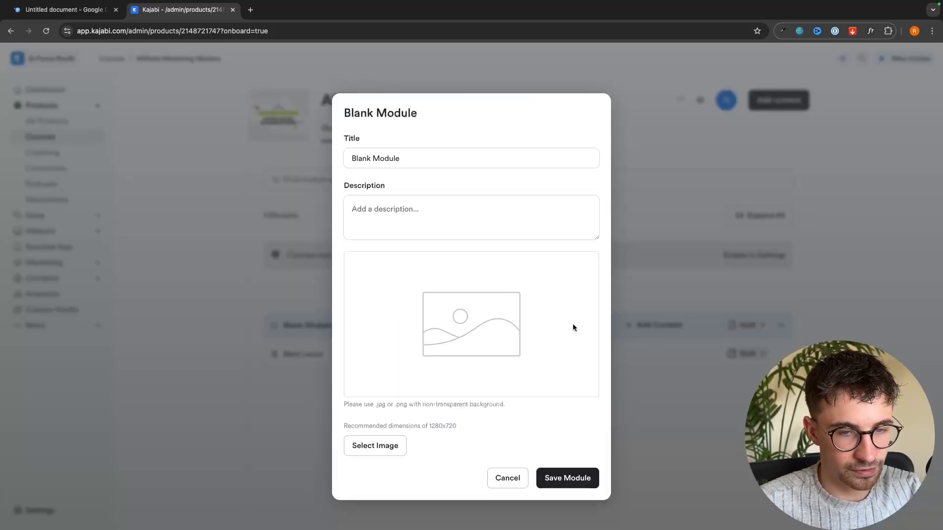
left_click_drag(435, 160, 375, 153)
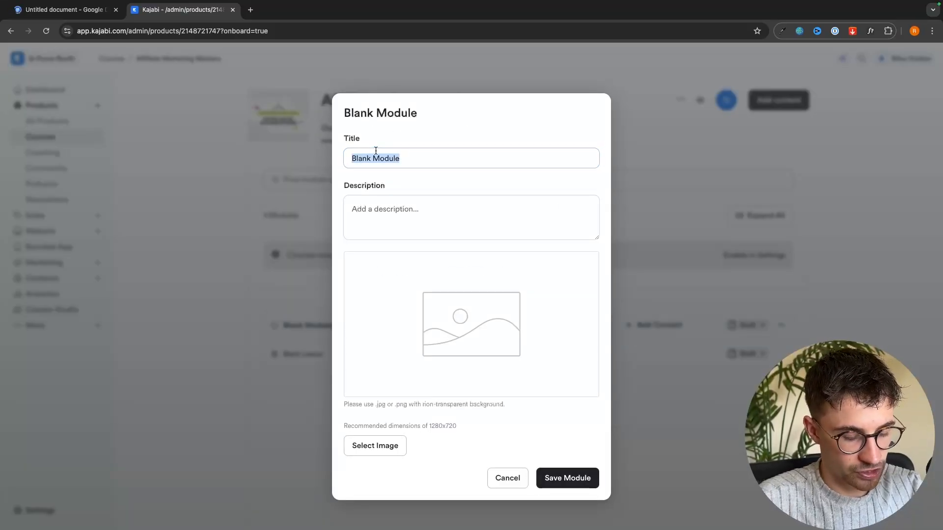
type("Mo")
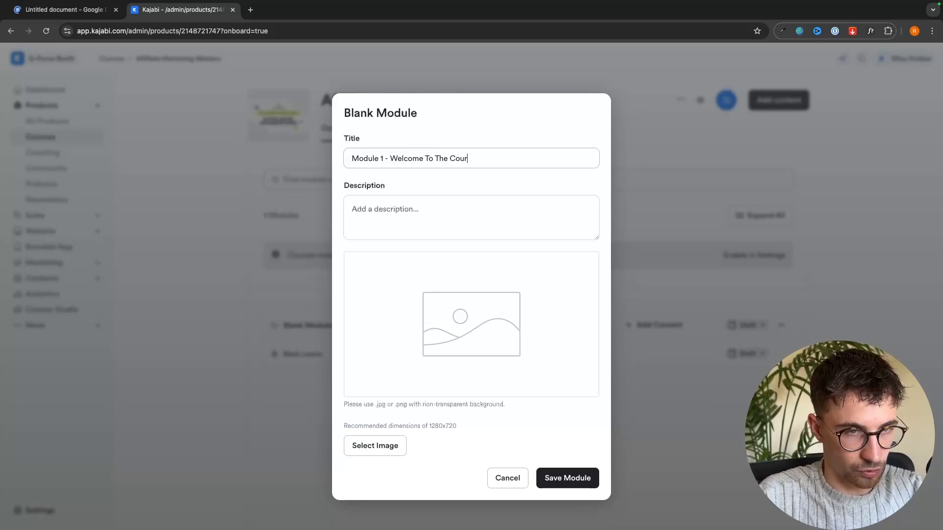
left_click(368, 209)
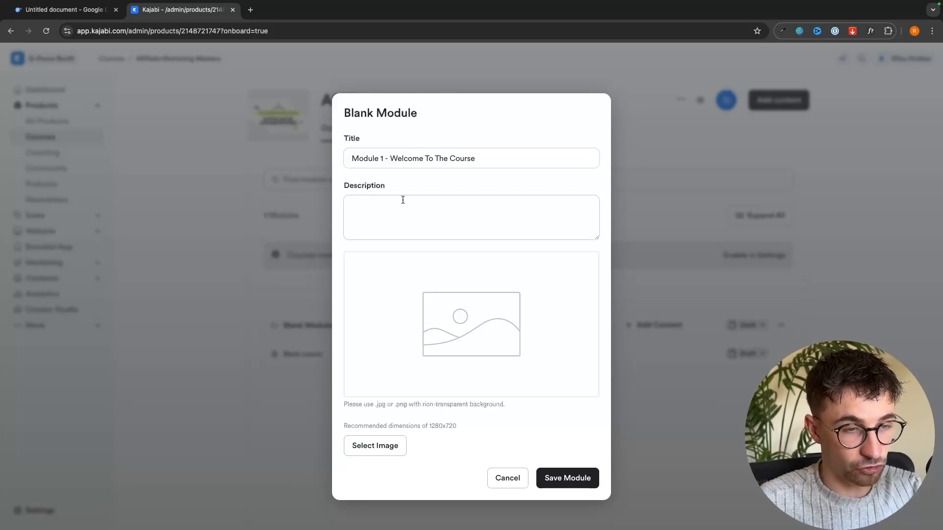
type("A quick welcome message and a walkthrough of what you will be learning")
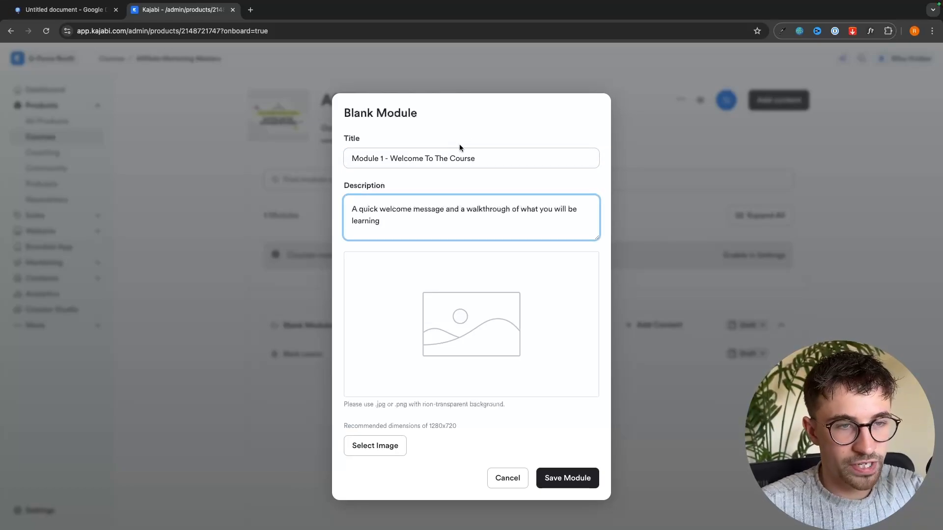
left_click(353, 156)
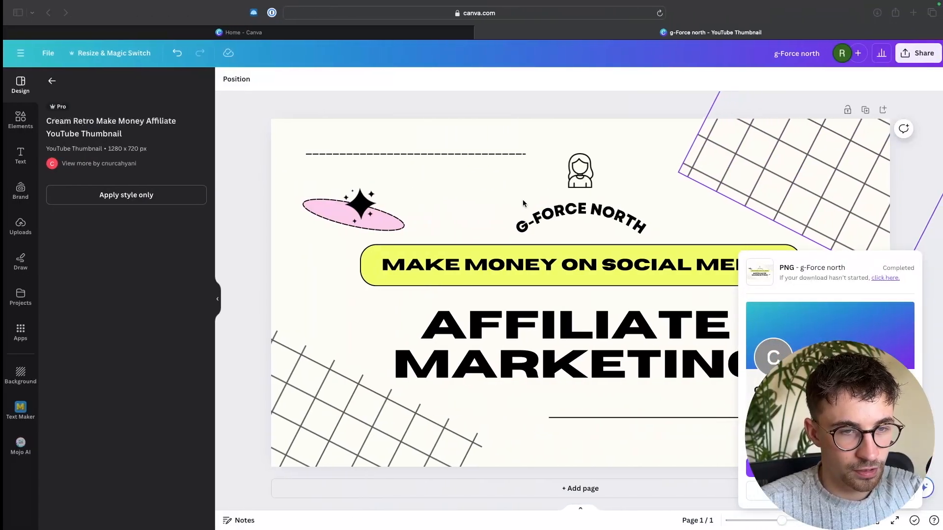
- Switch to Canva and create a new blank YouTube Thumbnail design from its home page
left_click(18, 52)
left_click(59, 105)
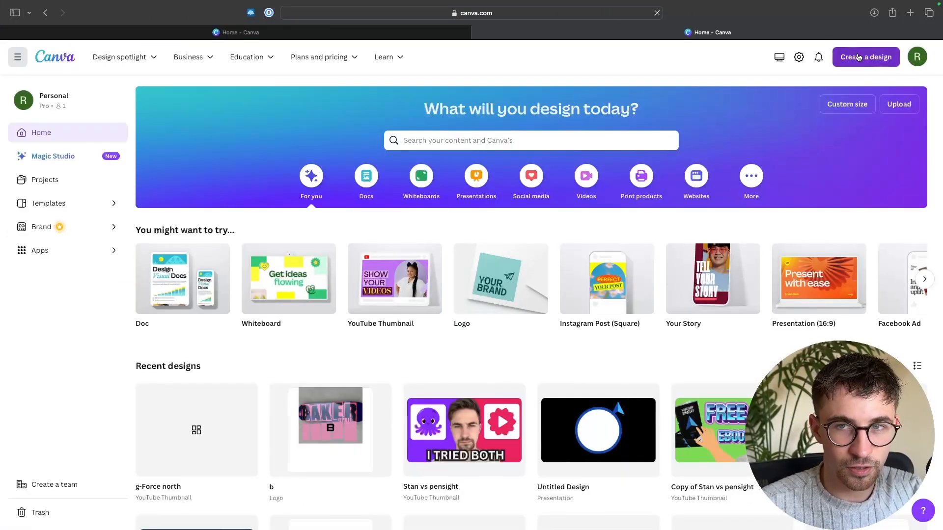
left_click(854, 63)
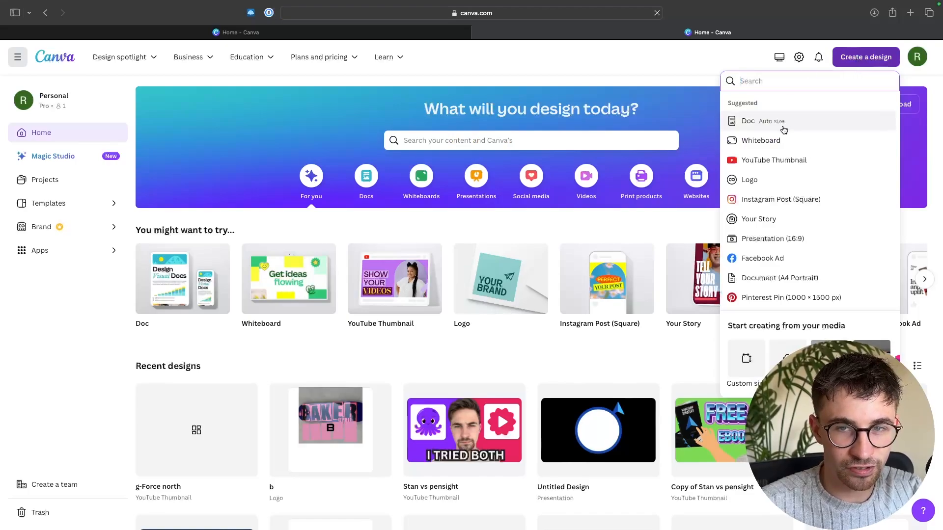
left_click(773, 161)
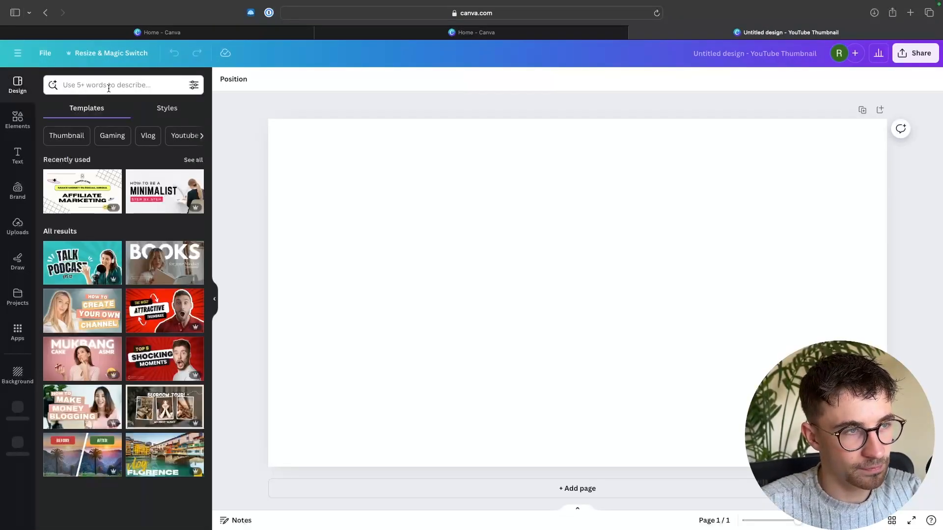
- Search the templates for "welcome" and apply the green Modern Business Class YouTube thumbnail template
left_click(110, 85)
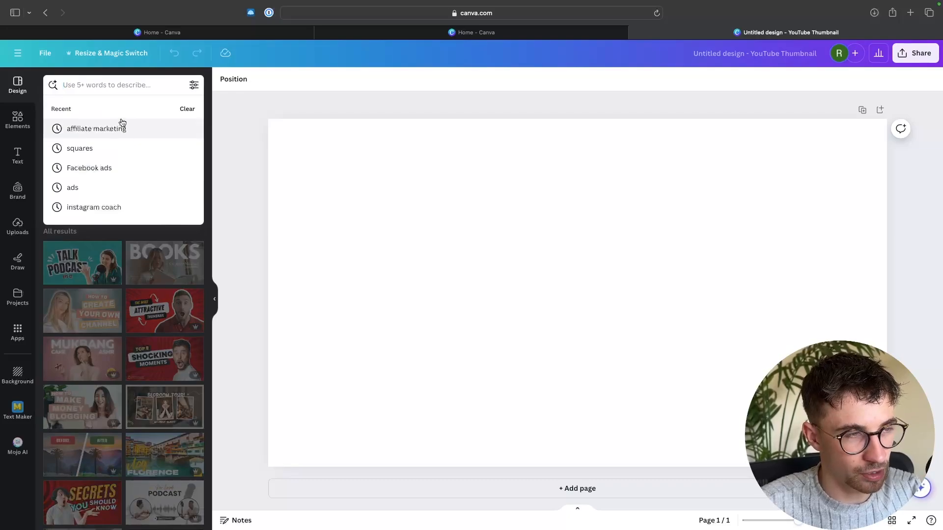
type("welc")
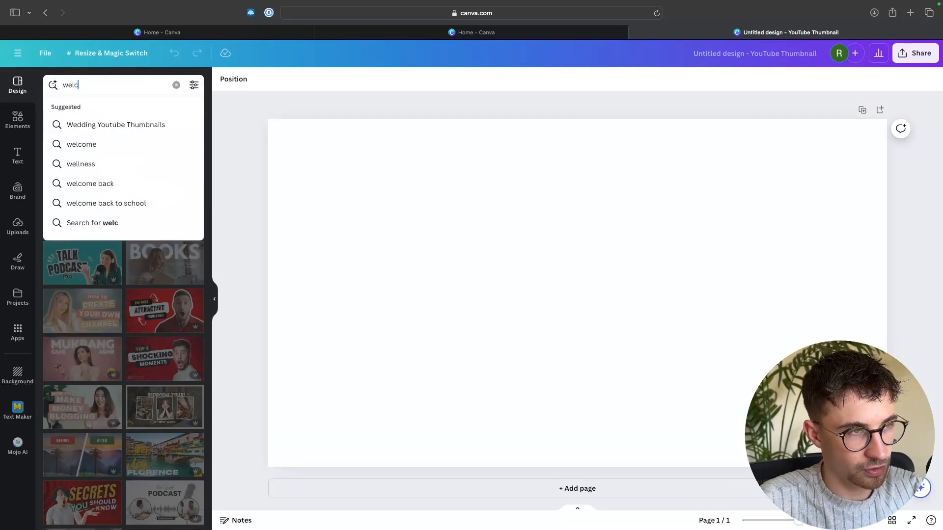
type("ome")
key("Return")
scroll(138, 211, "down", 1)
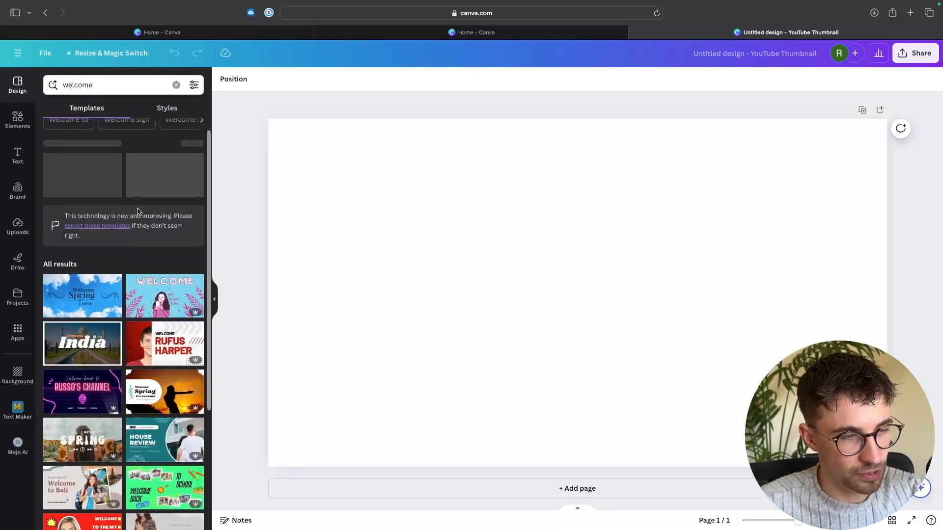
scroll(193, 275, "down", 3)
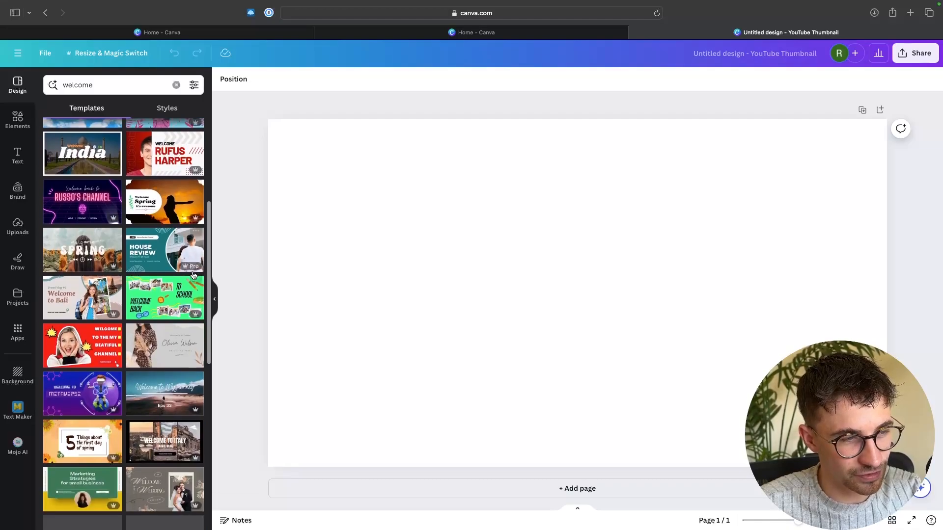
scroll(193, 275, "down", 6)
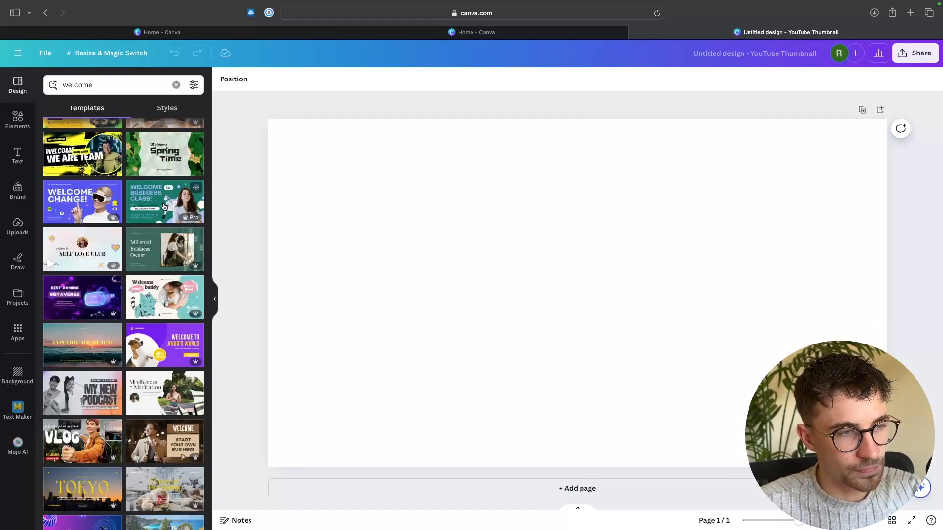
left_click(164, 206)
left_click(485, 204)
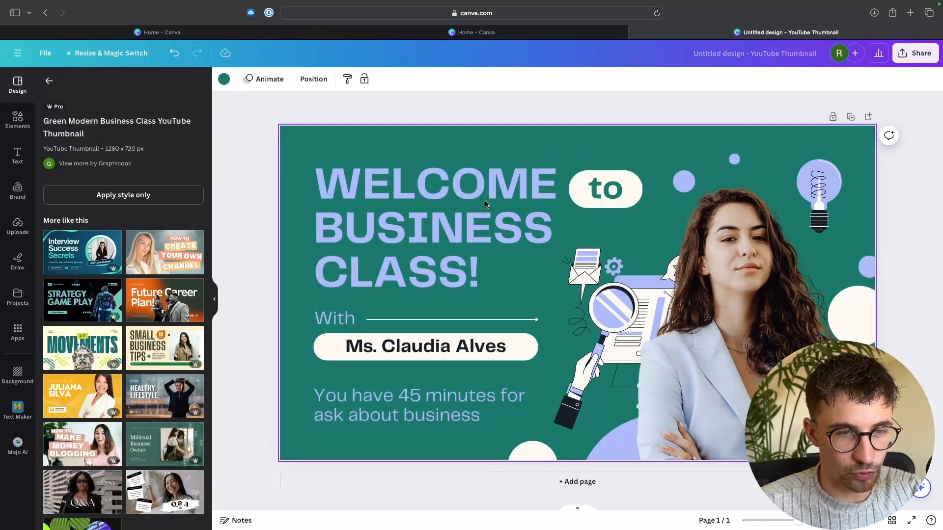
- Change the heading's second and third lines to "THE" and "COURSE!"
scroll(485, 204, "down", 3)
double_click(484, 249)
type("T")
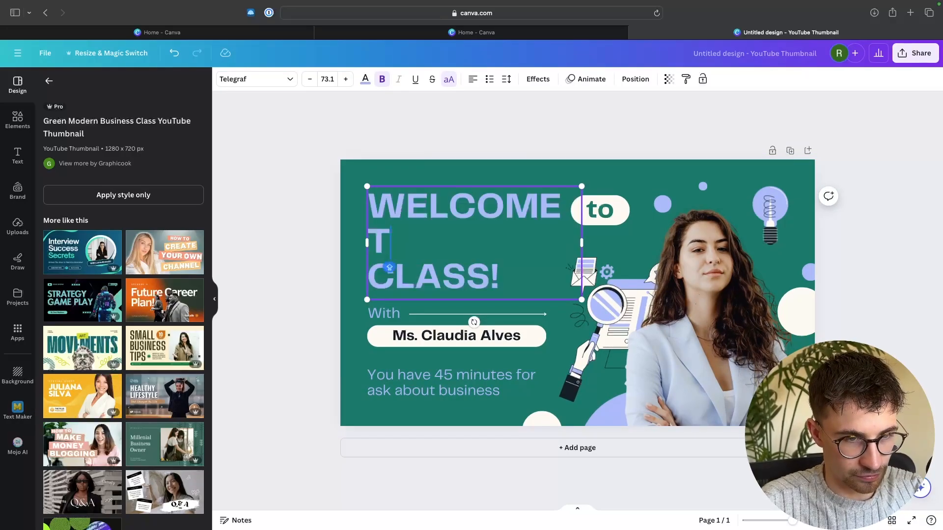
type("HE")
left_click_drag(490, 277, 369, 276)
type("COUR")
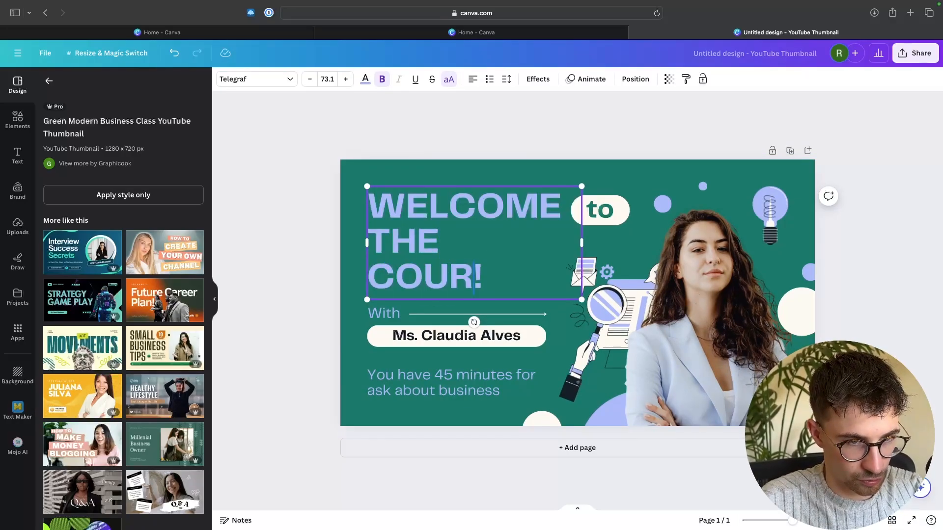
type("SE")
- Replace the woman's photo with the uploaded portrait of the man, enlarged and placed at the design's lower-right edge
left_click(720, 286)
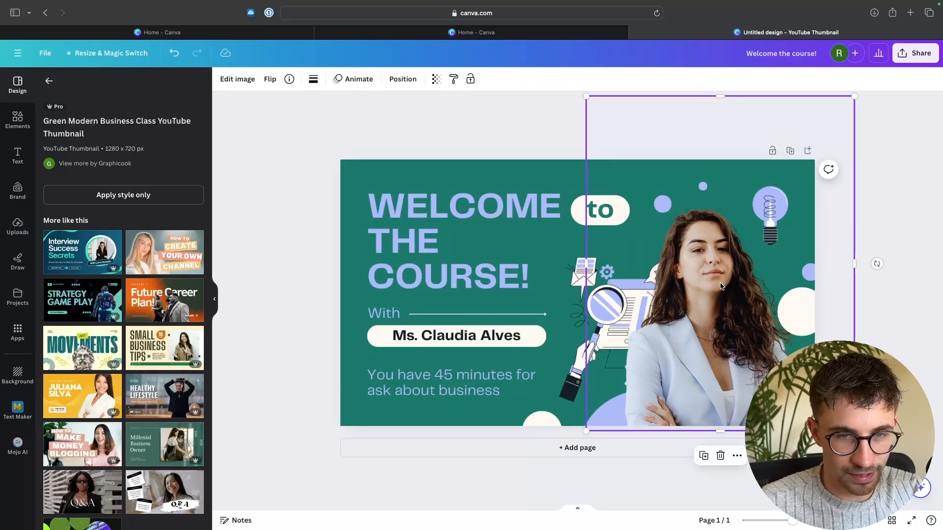
key("BackSpace")
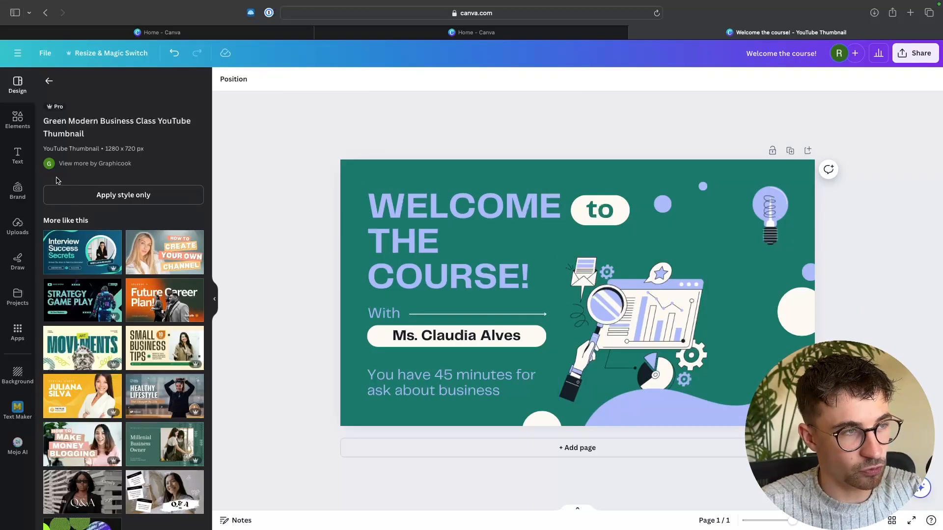
left_click(18, 226)
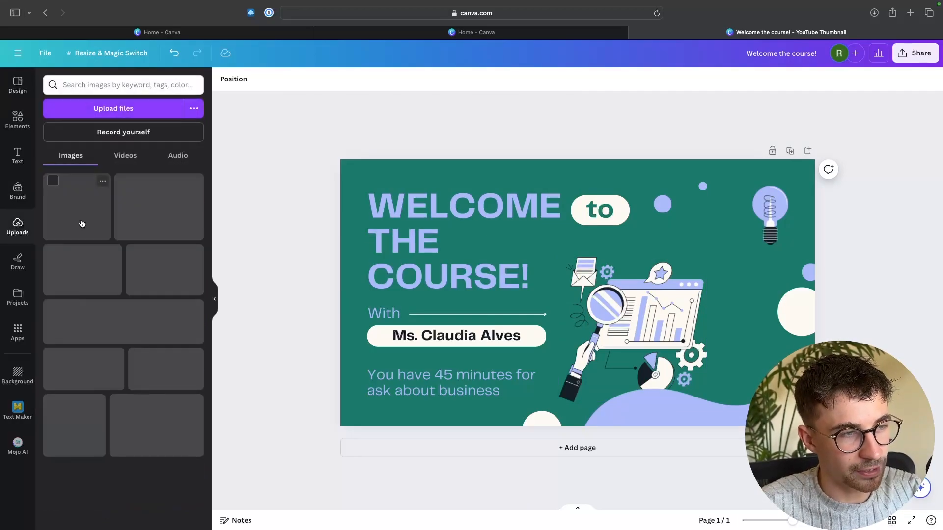
left_click(120, 108)
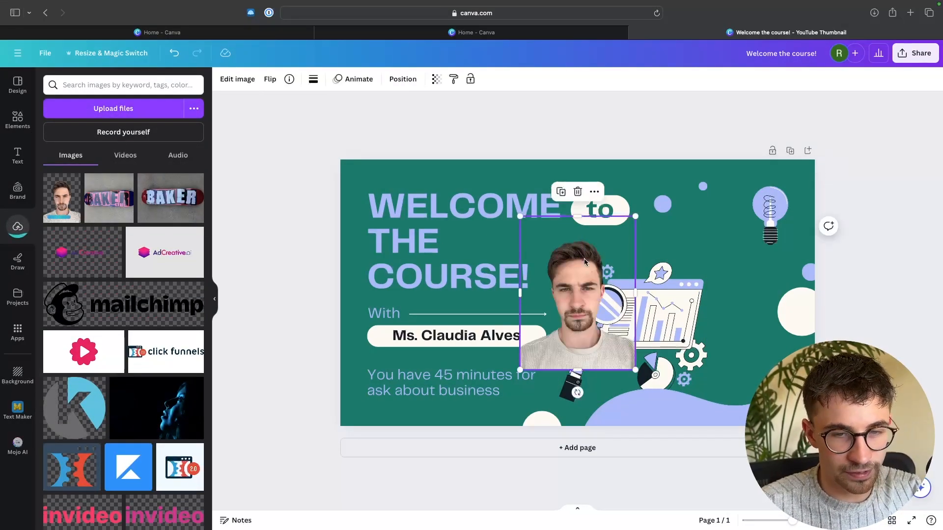
left_click_drag(579, 269, 758, 326)
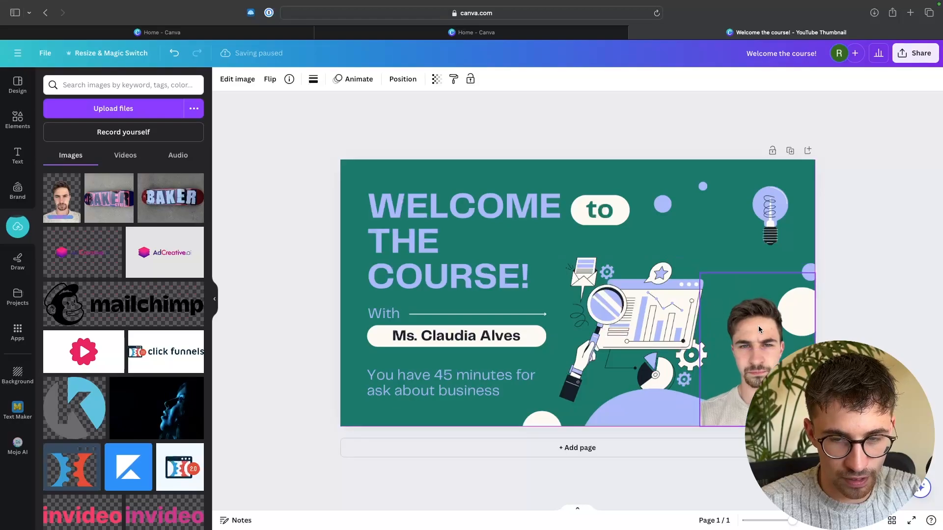
left_click_drag(699, 273, 507, 207)
left_click_drag(733, 246, 771, 247)
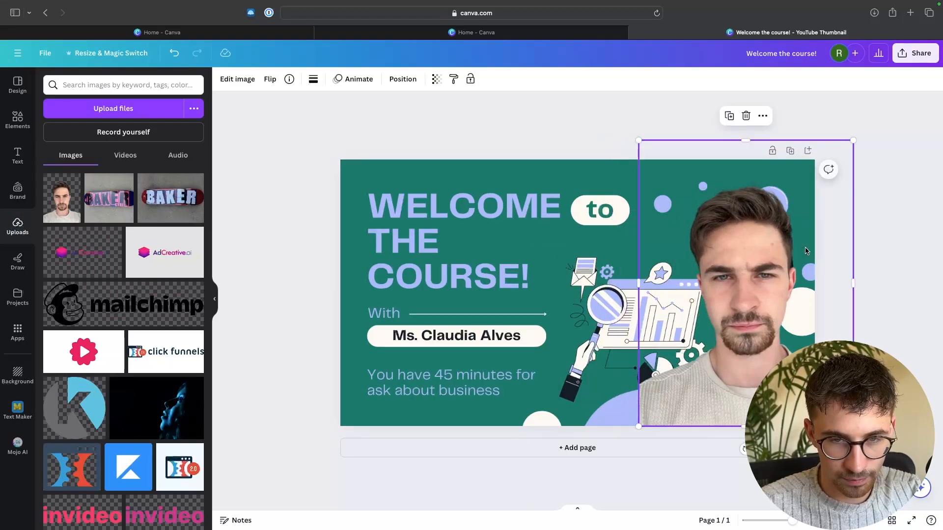
left_click(920, 231)
- Change the thumbnail's green background to black
left_click(373, 172)
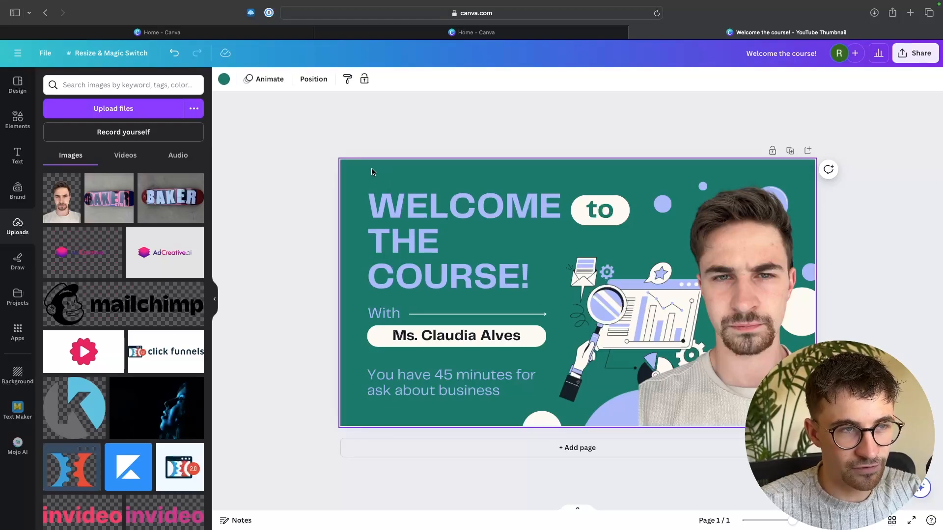
left_click(224, 79)
left_click(82, 139)
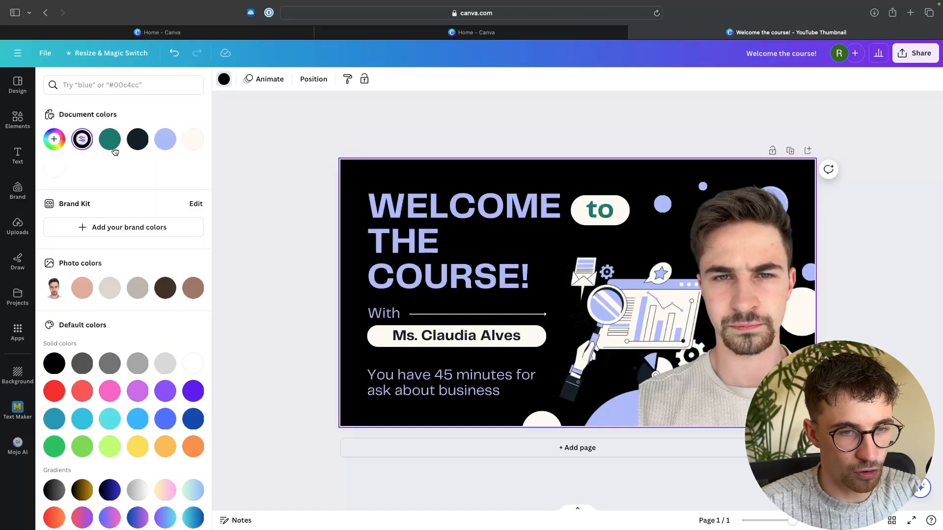
left_click(251, 183)
- Enlarge the man's portrait further and reposition it so it fills the right side of the thumbnail
left_click_drag(717, 360, 729, 380)
left_click_drag(847, 160, 891, 103)
left_click_drag(816, 187, 788, 210)
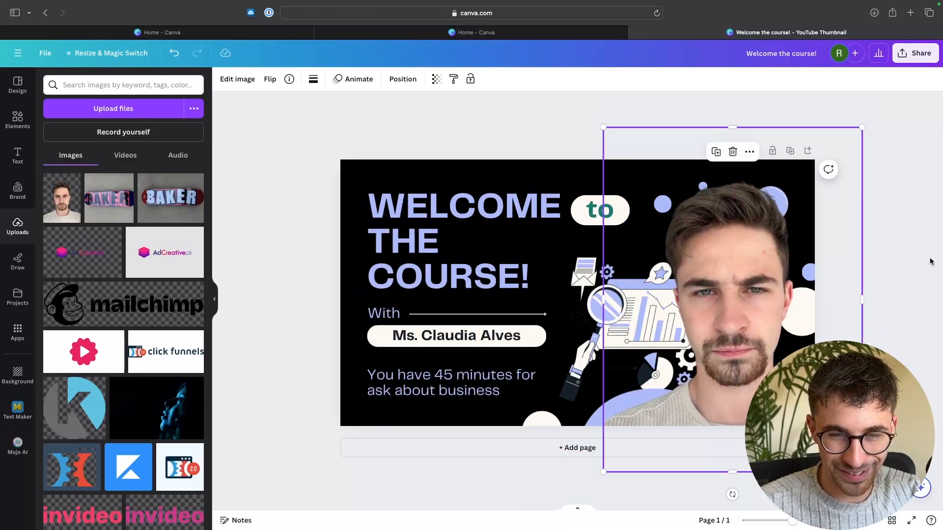
left_click(883, 267)
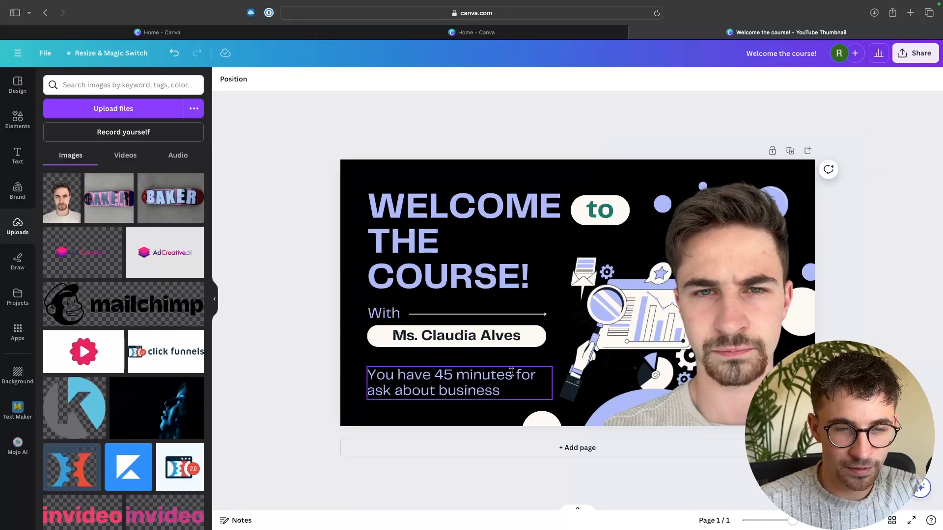
- Replace the presenter name under "With" with "G-FORCE NORTH" and delete the subtitle about having 45 minutes
left_click(481, 337)
left_click(481, 336)
left_click(421, 335)
key("super+a")
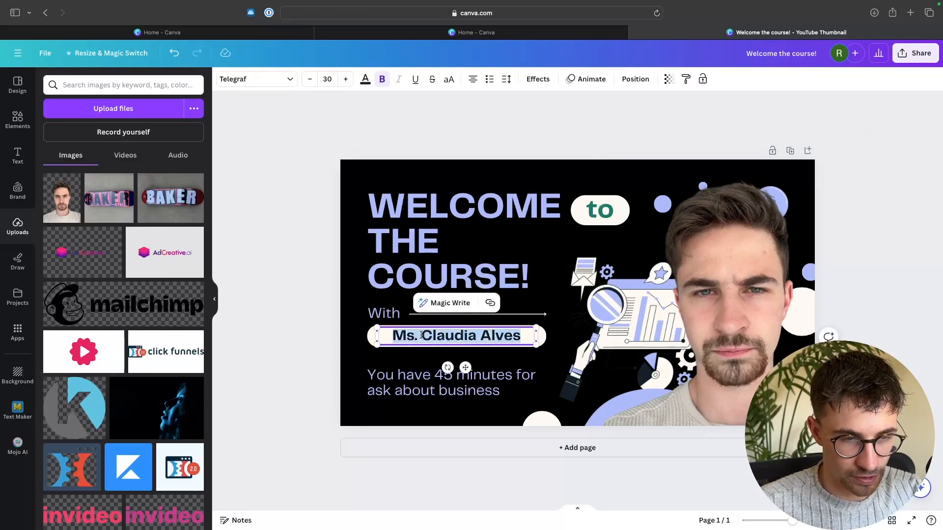
type("G-FROC")
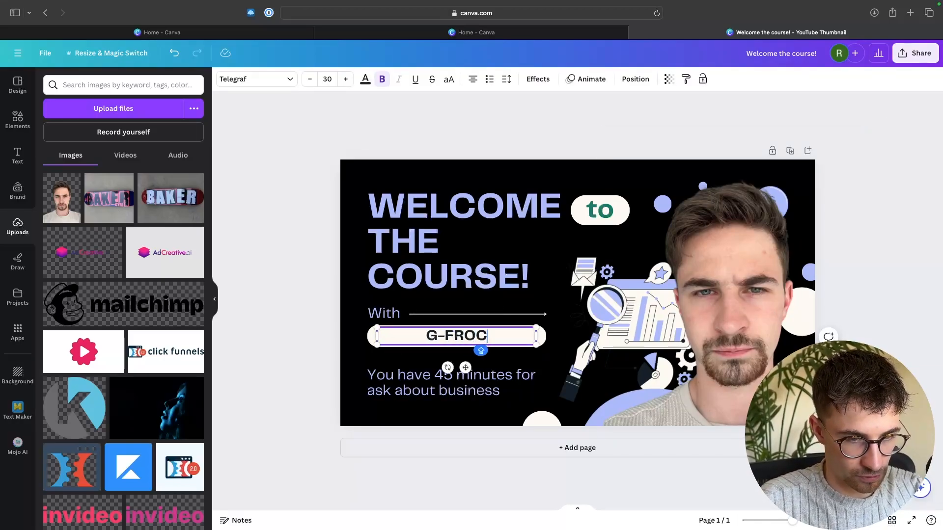
key("BackSpace")
key("BackSpace")
key("BackSpace")
type("ORCE NORTH")
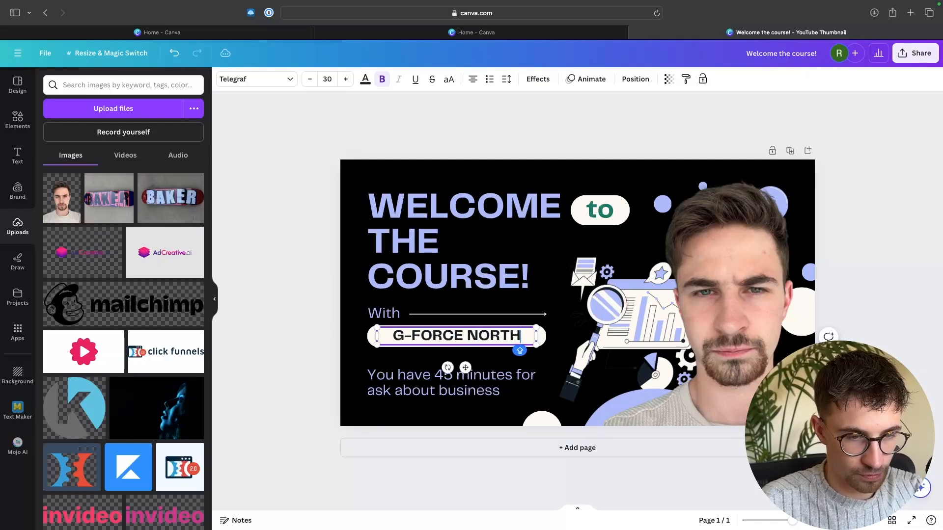
left_click(448, 388)
key("BackSpace")
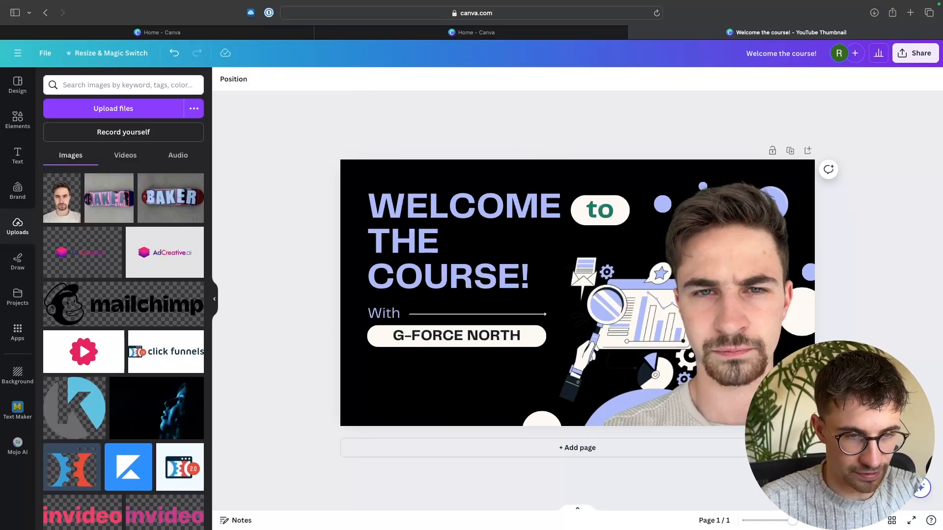
- Recolour the word "to" beside the thumbnail's headline in the headline's lavender
left_click(593, 208)
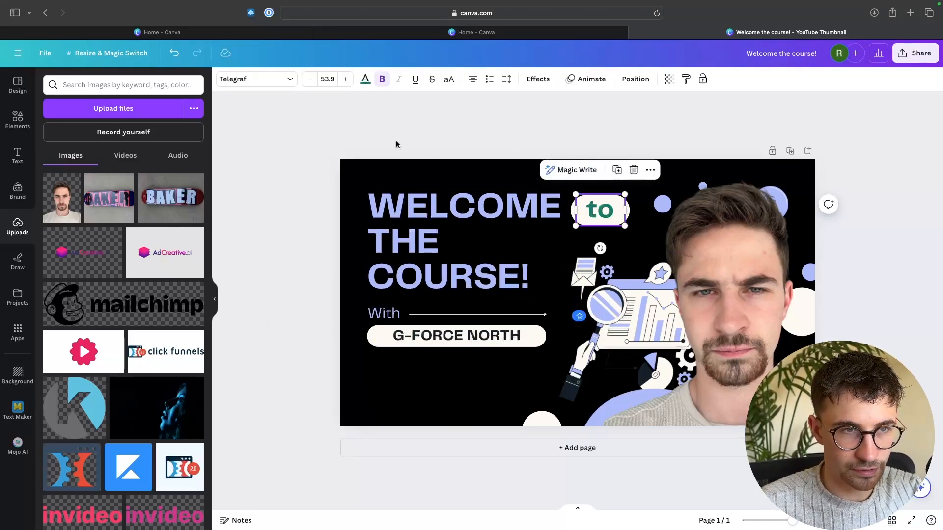
left_click(370, 83)
left_click(282, 152)
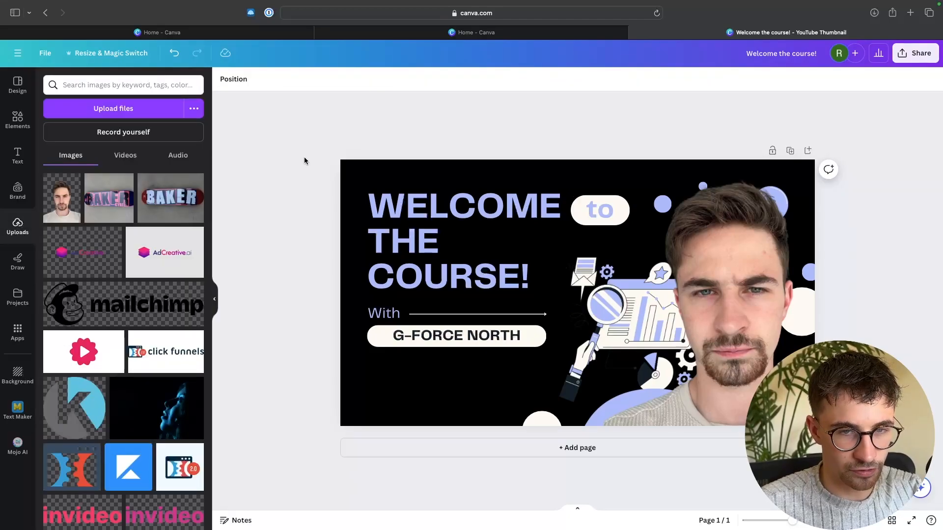
- Set the colour of the word "to" beside the thumbnail's headline to black
left_click(592, 208)
left_click(364, 79)
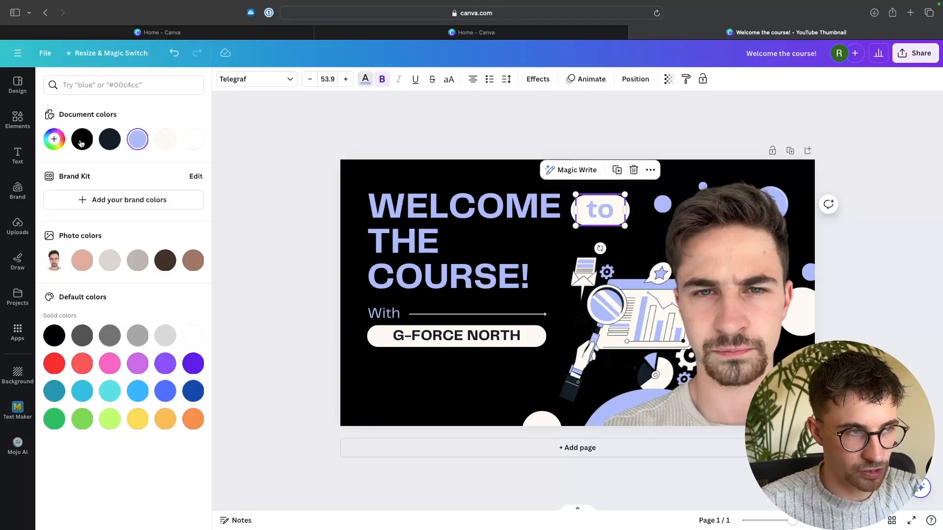
left_click(54, 335)
left_click(219, 269)
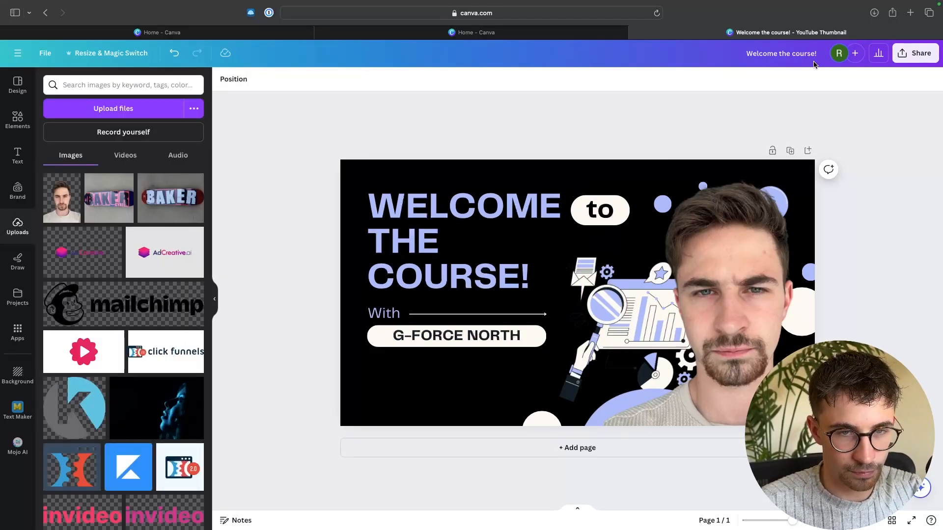
- Download the finished "Welcome the course!" thumbnail as an image file
left_click(909, 57)
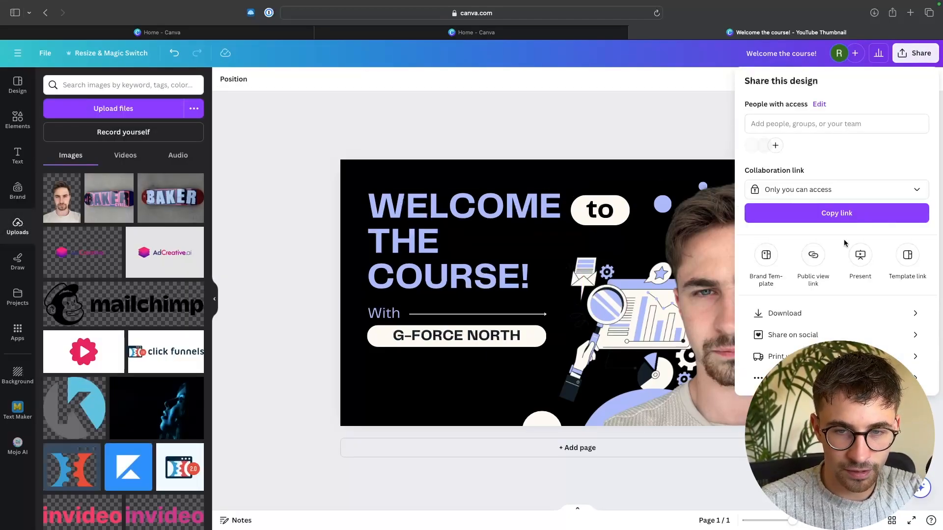
left_click(809, 309)
left_click(805, 255)
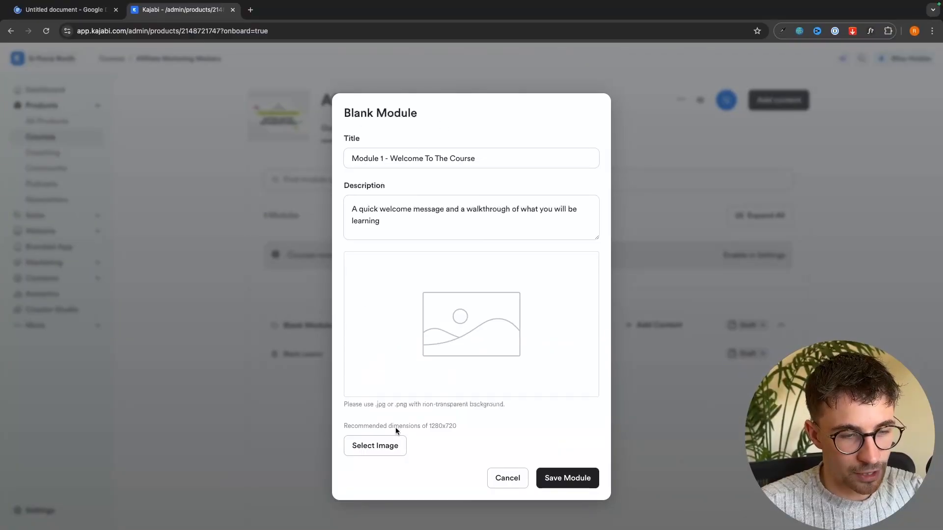
- In Kajabi, upload "Welcome the course!.png" from Downloads as the module's image and save the module
left_click(392, 442)
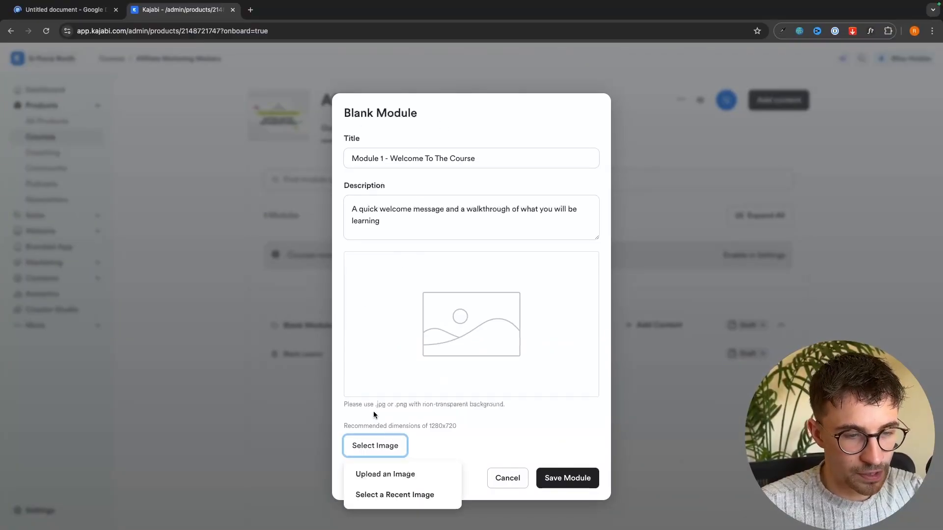
left_click(377, 470)
left_click(478, 204)
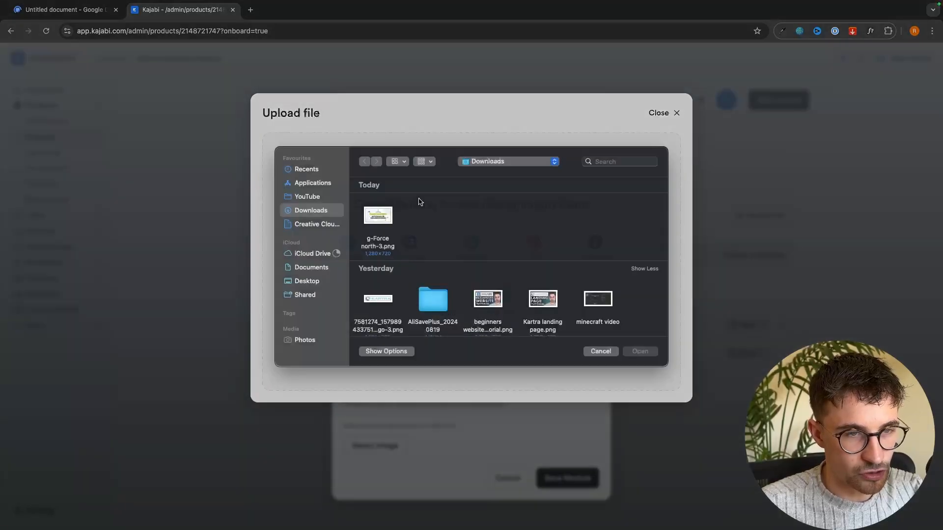
left_click(433, 224)
double_click(436, 229)
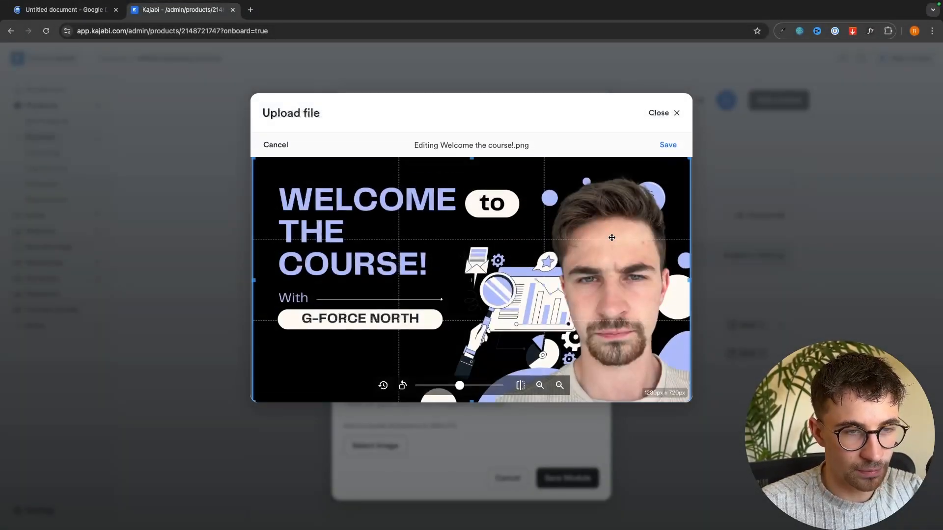
left_click(671, 145)
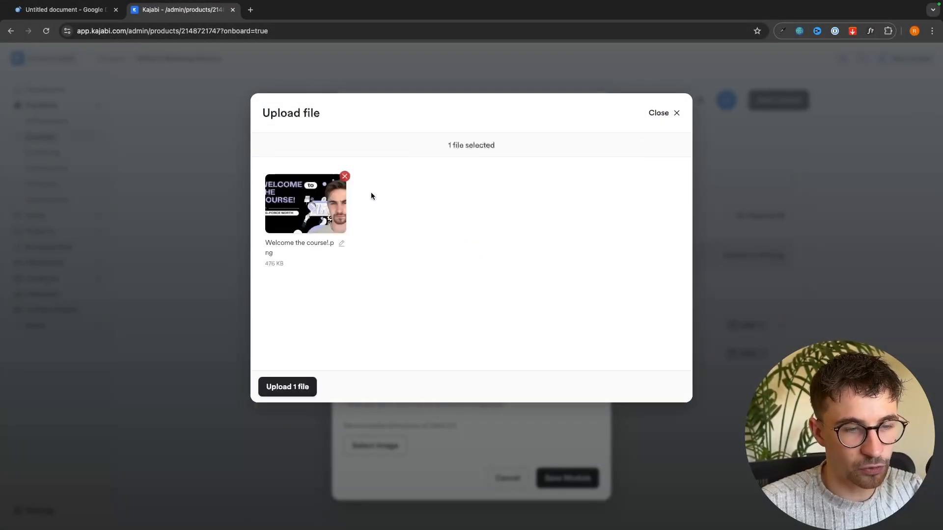
left_click(288, 387)
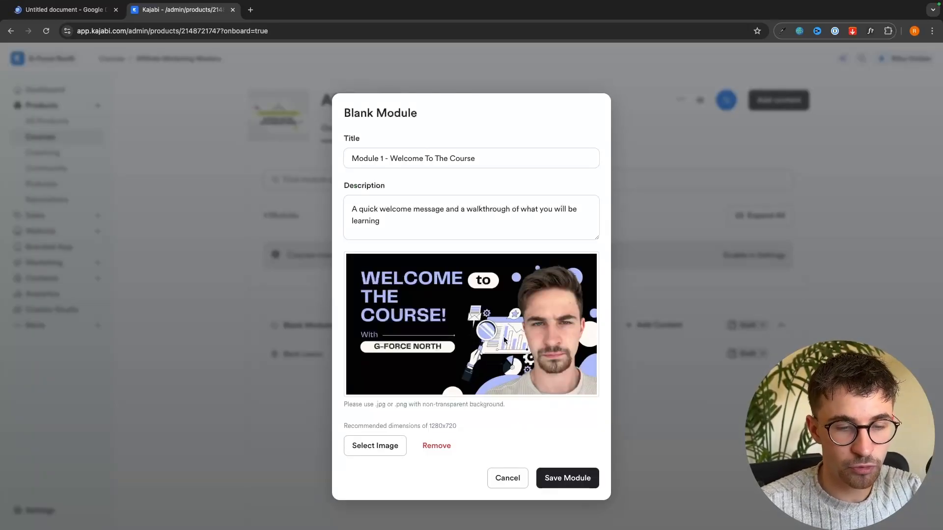
left_click(578, 478)
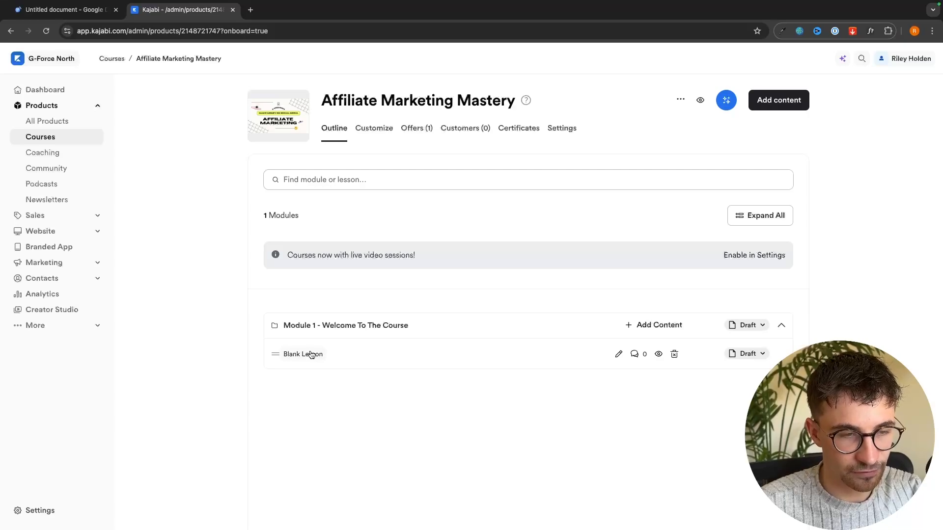
- Open the blank lesson under Module 1 for editing and look over its media options
left_click(618, 354)
scroll(565, 304, "down", 2)
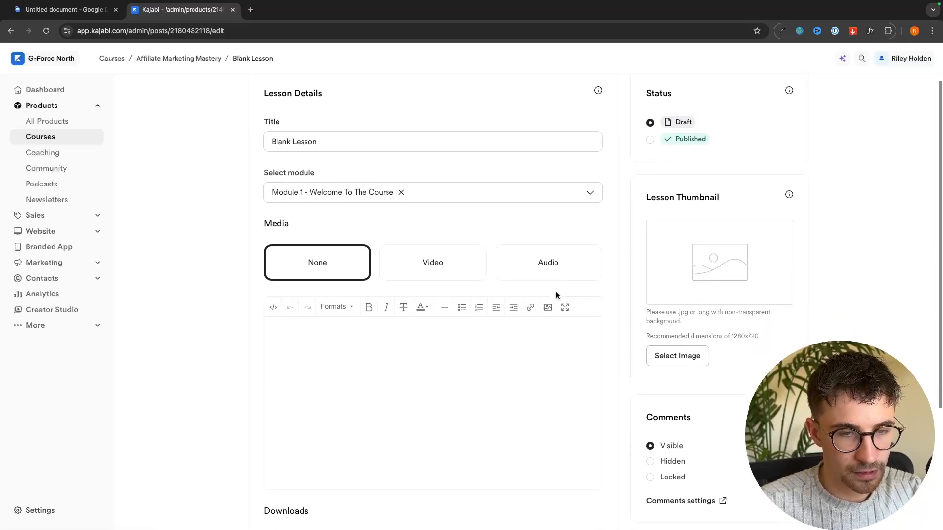
scroll(555, 292, "down", 2)
left_click(432, 182)
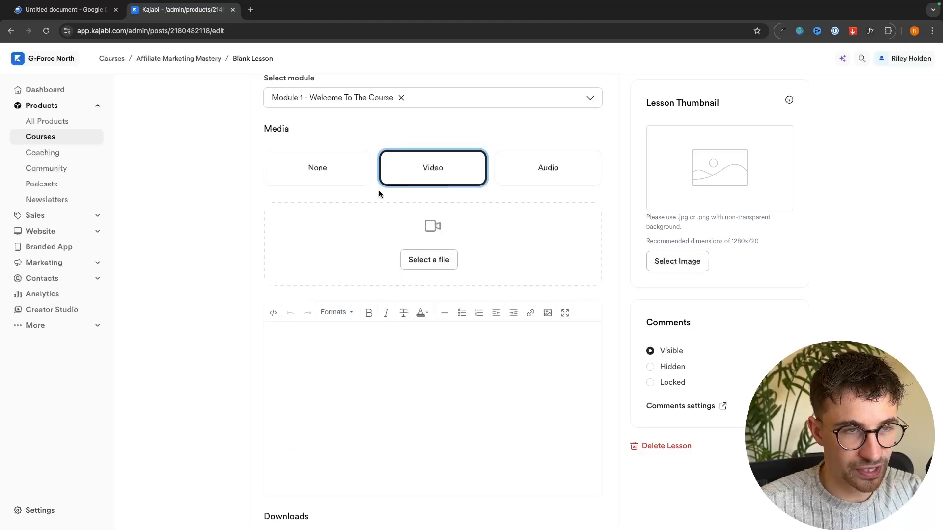
scroll(379, 193, "up", 1)
left_click(316, 223)
scroll(290, 263, "up", 1)
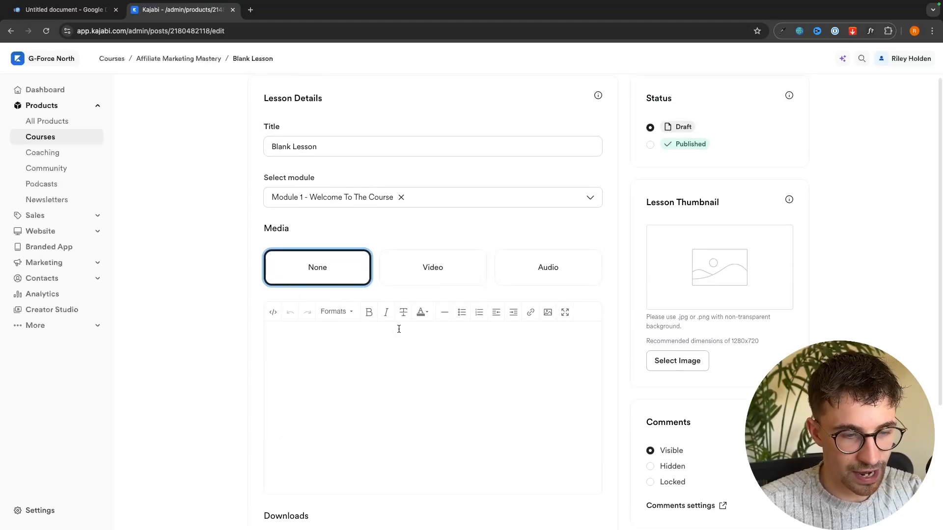
scroll(399, 328, "down", 4)
scroll(399, 329, "up", 5)
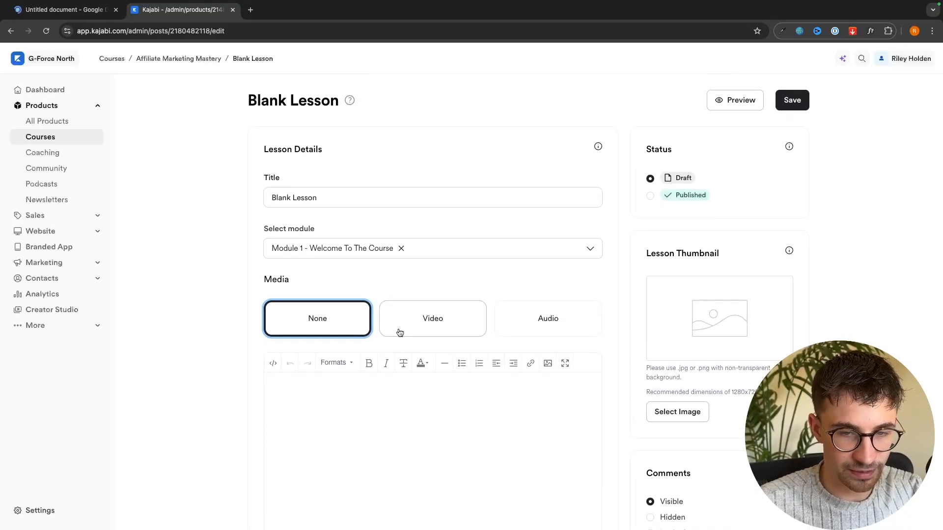
- Retitle the blank lesson "Lesson 1 - What you will learn"
left_click(341, 195)
left_click_drag(341, 195, 255, 196)
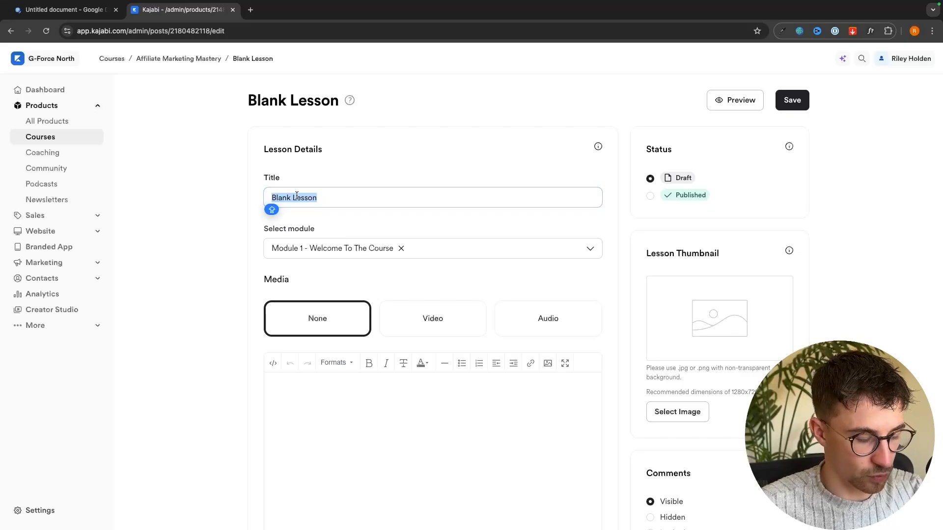
type("L")
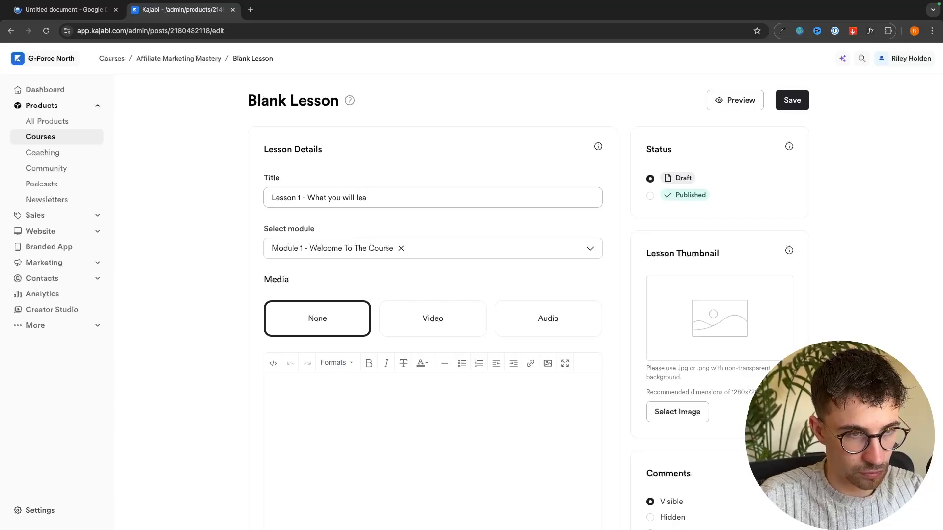
left_click(380, 139)
- Set the lesson's media type to Video and browse the computer for a new file to upload
scroll(353, 167, "down", 3)
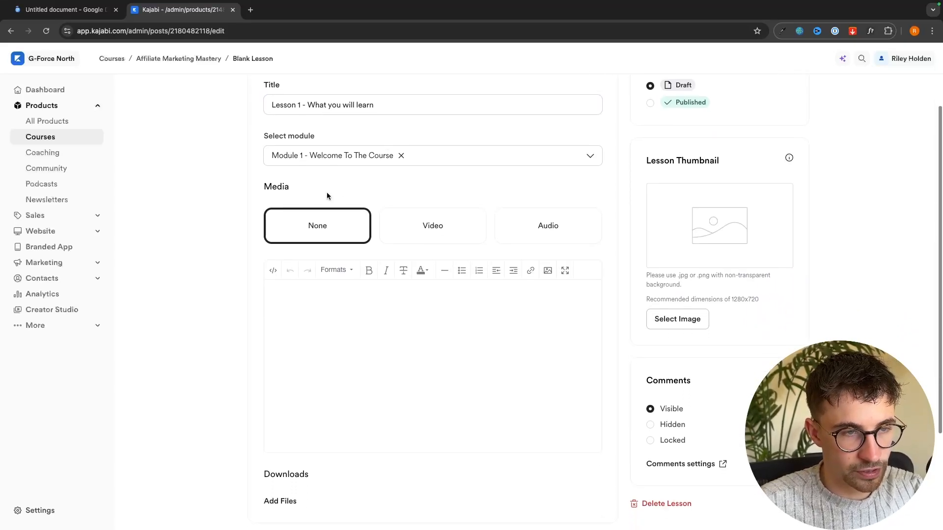
left_click(432, 213)
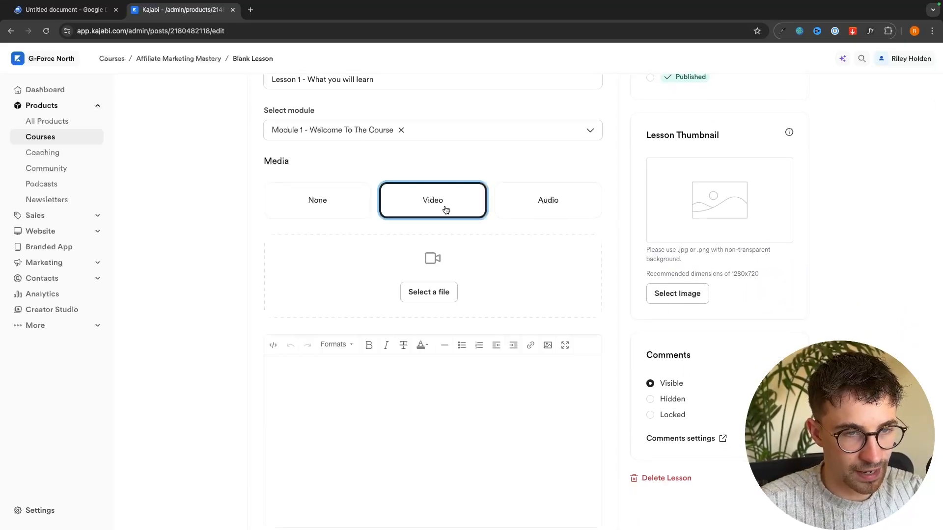
scroll(393, 223, "down", 1)
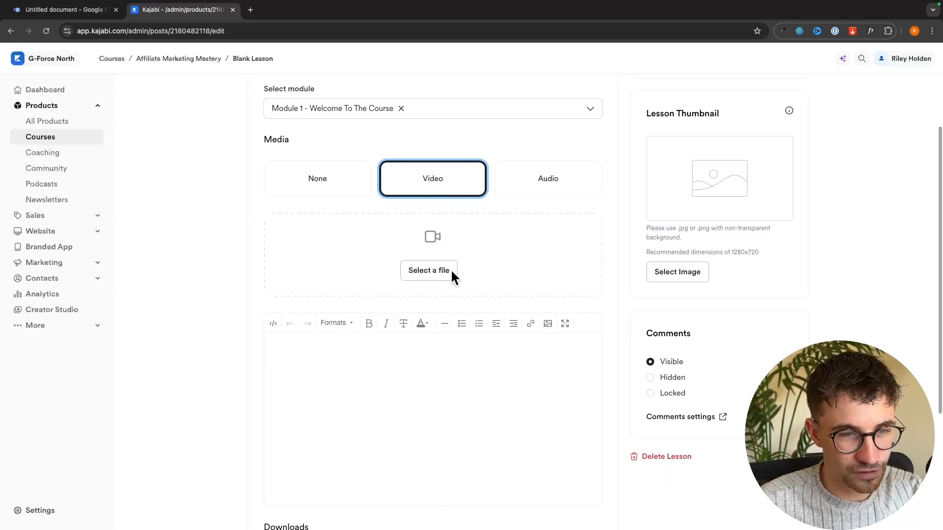
left_click(429, 272)
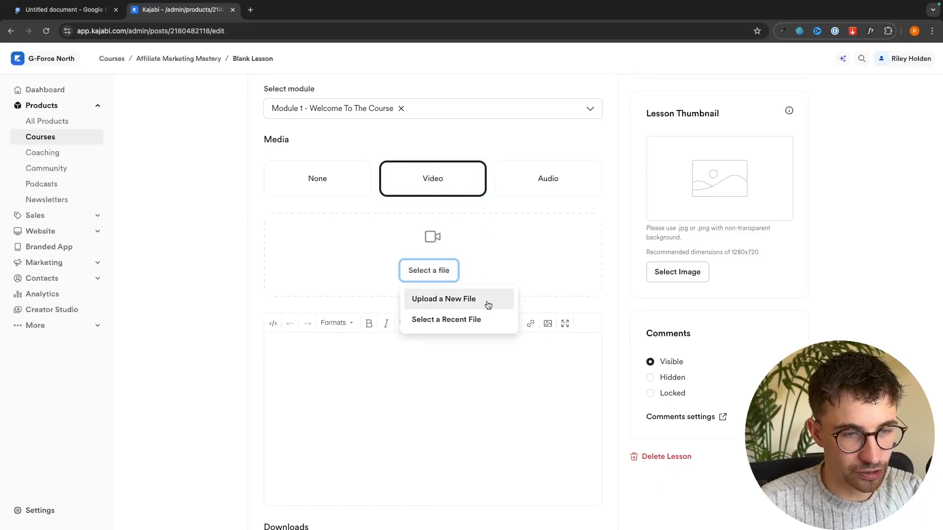
left_click(454, 301)
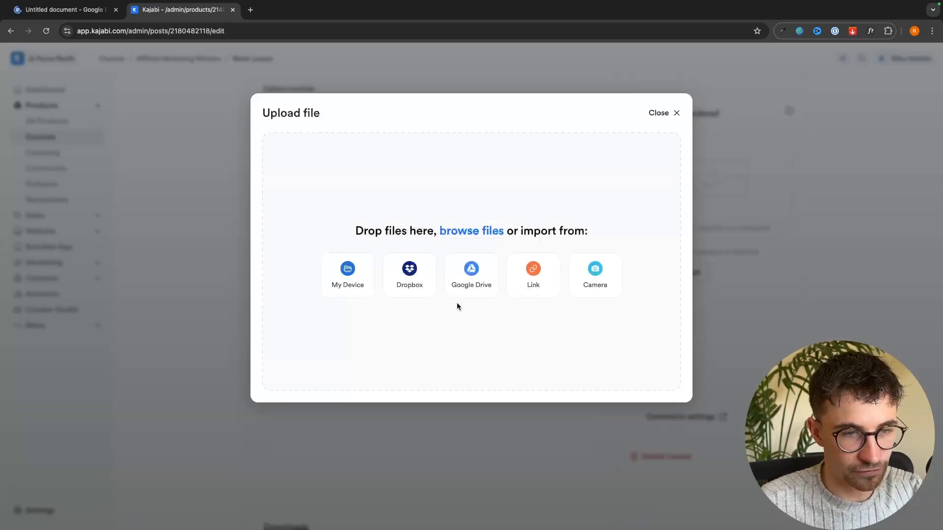
left_click(462, 233)
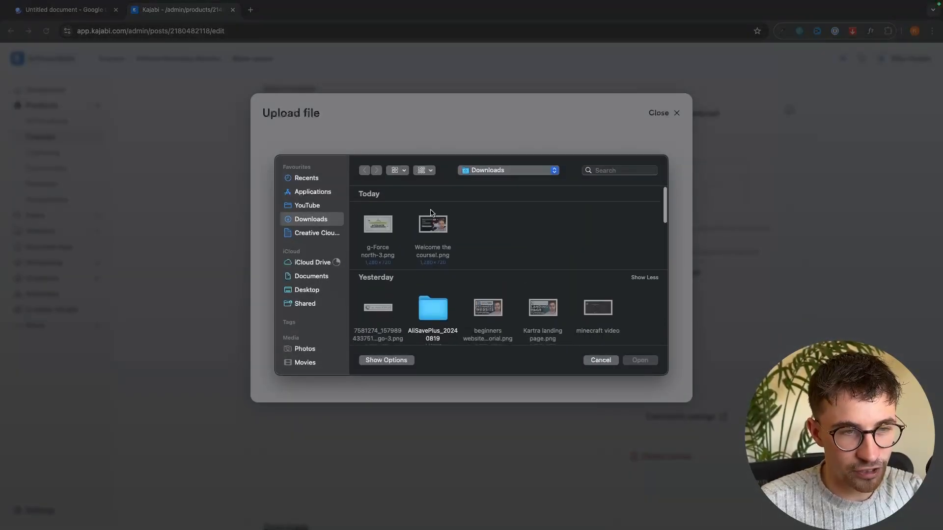
- Find a video in the New folder inside the YouTube folder and upload it as the lesson's media
left_click(323, 206)
scroll(474, 256, "down", 5)
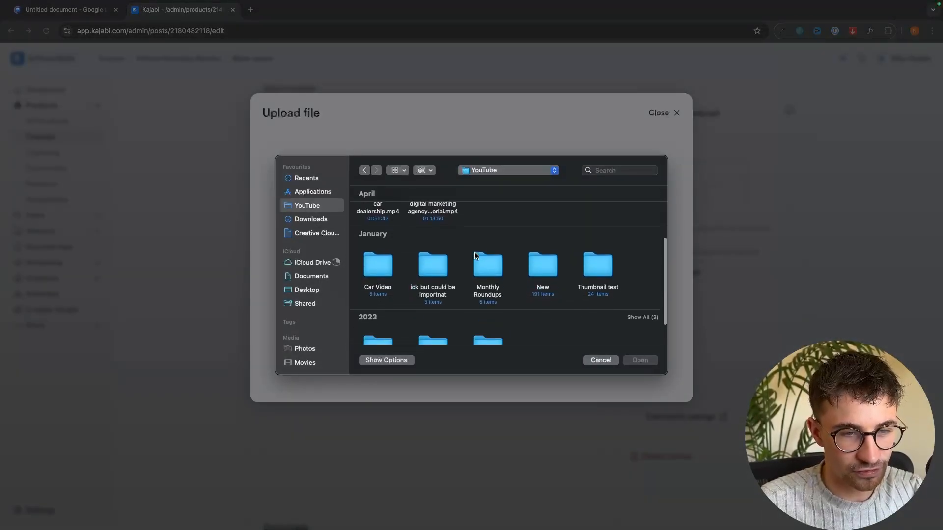
scroll(474, 257, "up", 5)
double_click(548, 226)
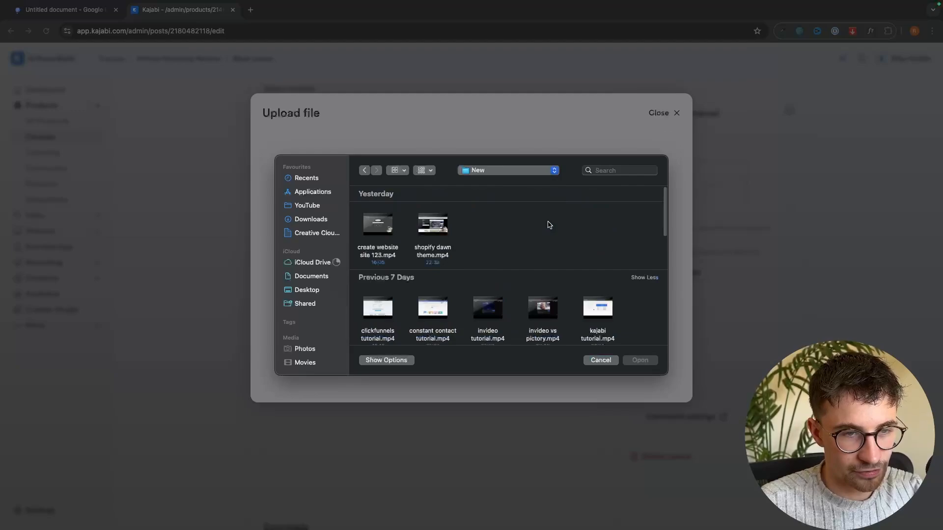
scroll(481, 260, "down", 3)
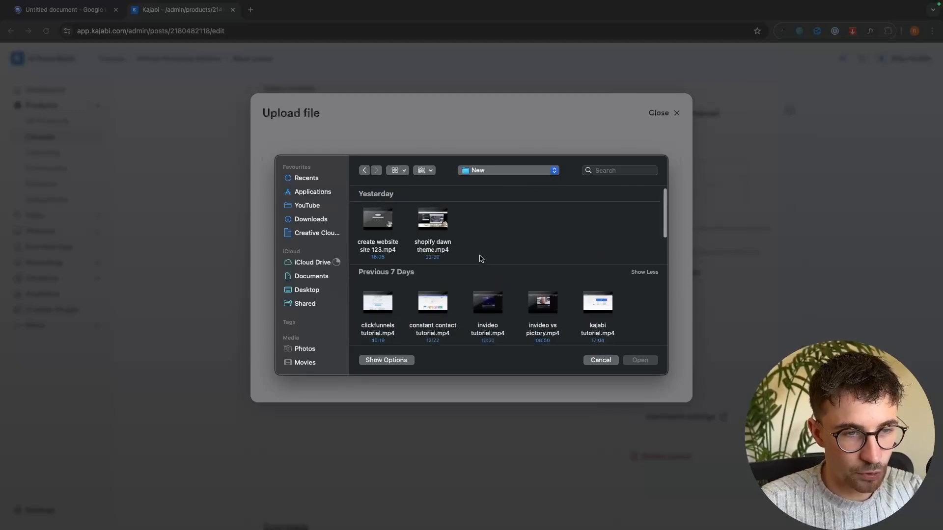
scroll(481, 259, "down", 5)
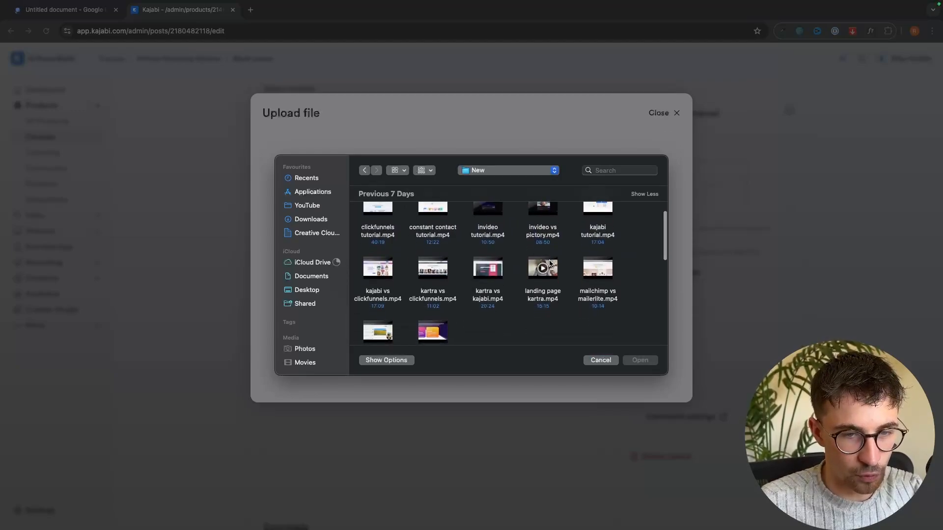
scroll(551, 263, "down", 1)
- Begin the lesson's body text with the heading "Transcript:"
scroll(500, 262, "down", 2)
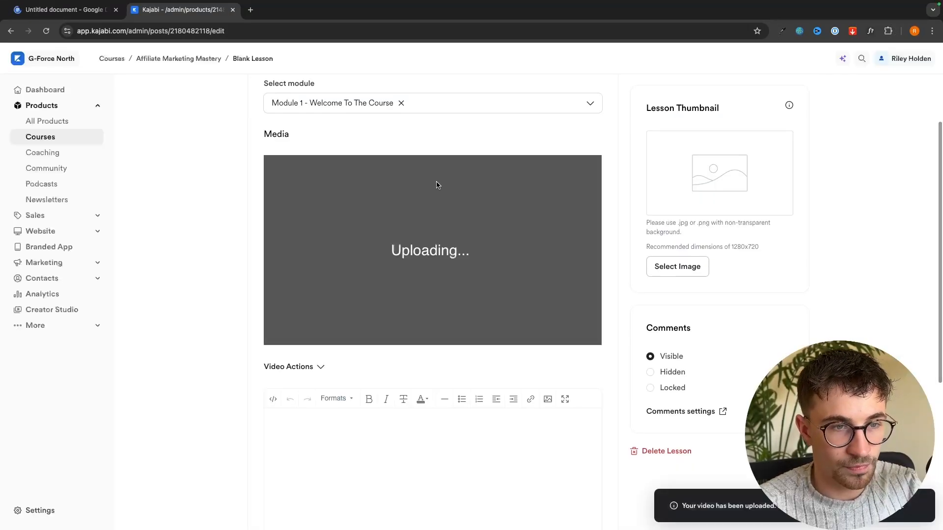
scroll(472, 236, "down", 3)
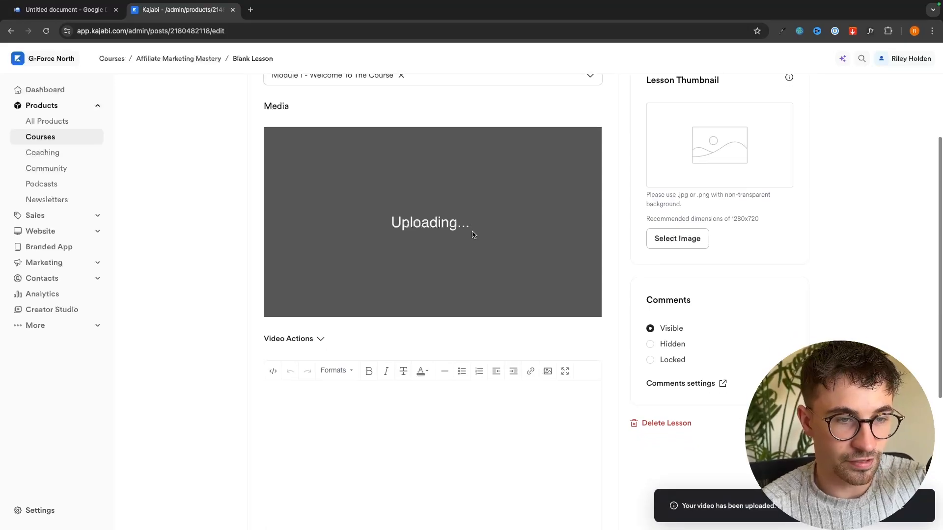
scroll(474, 234, "down", 2)
scroll(312, 337, "down", 2)
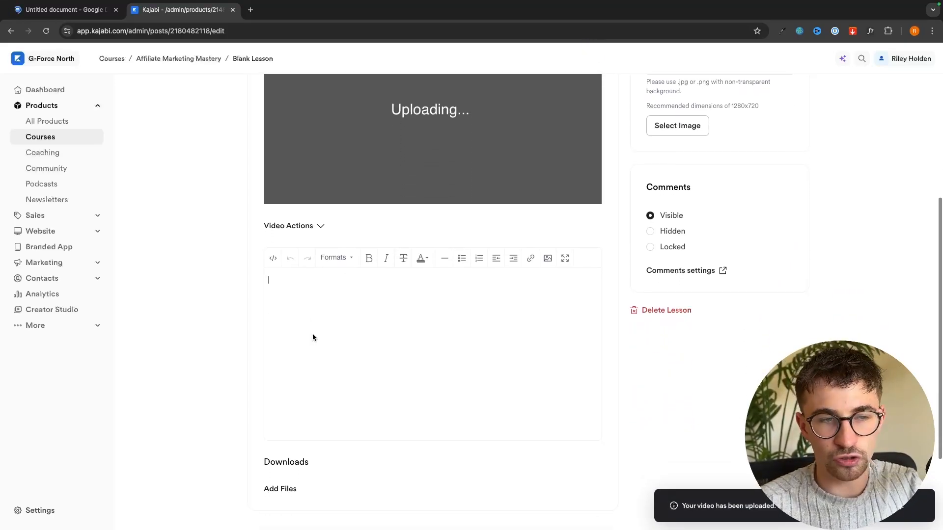
scroll(299, 271, "down", 1)
scroll(361, 331, "down", 2)
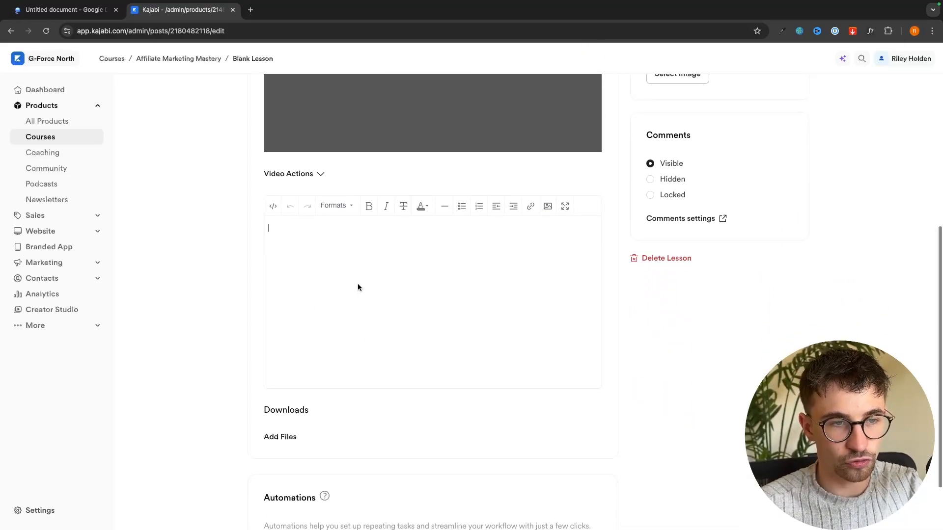
left_click(323, 266)
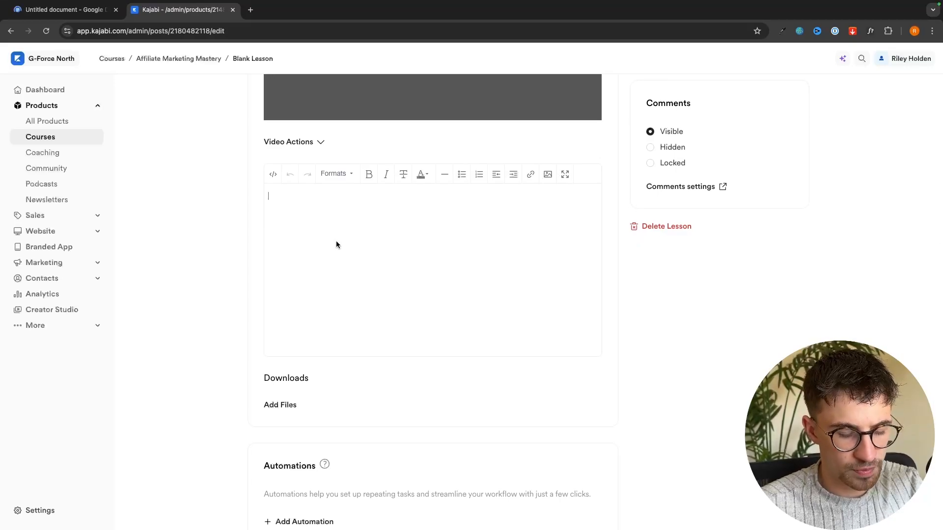
type("Transcript:")
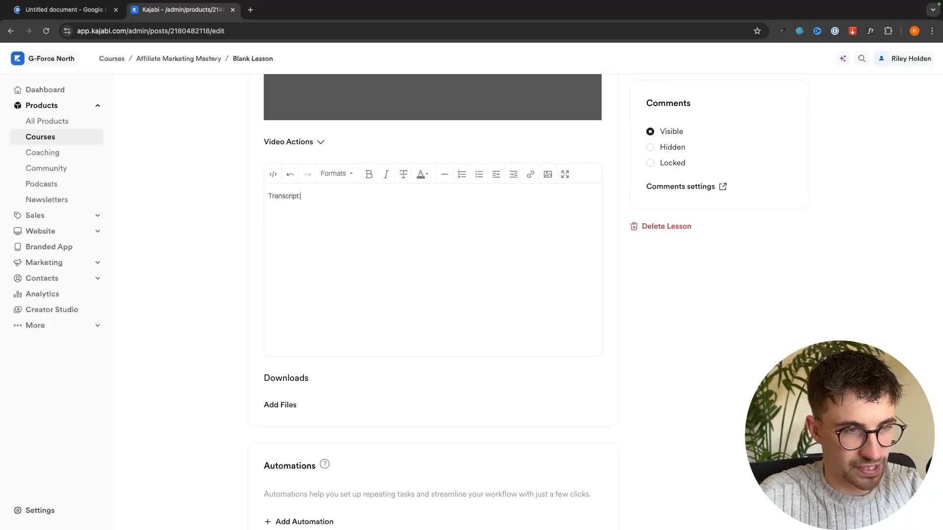
- Replace the lesson's body text with "Action steps:", "1 - fill out the forms" and "2 - do market research"
left_click_drag(333, 215, 240, 195)
type("Action steps:")
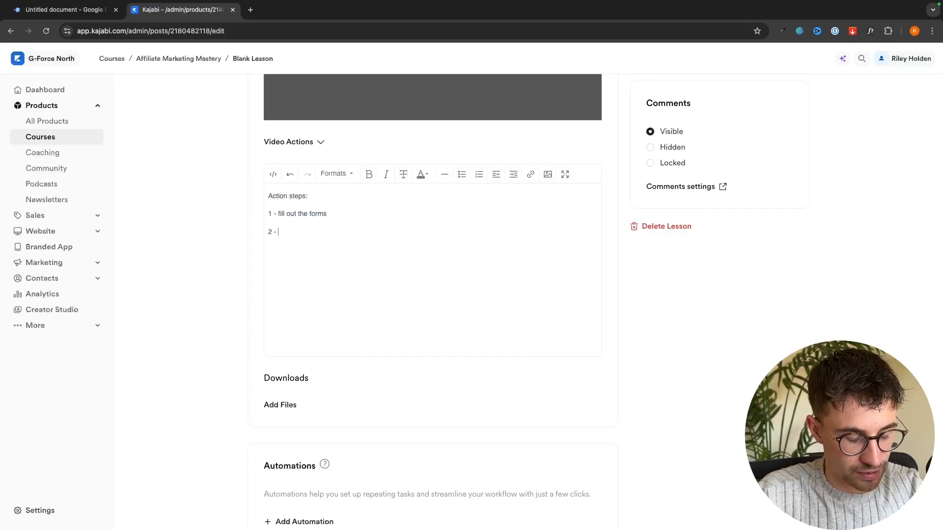
type("do mar")
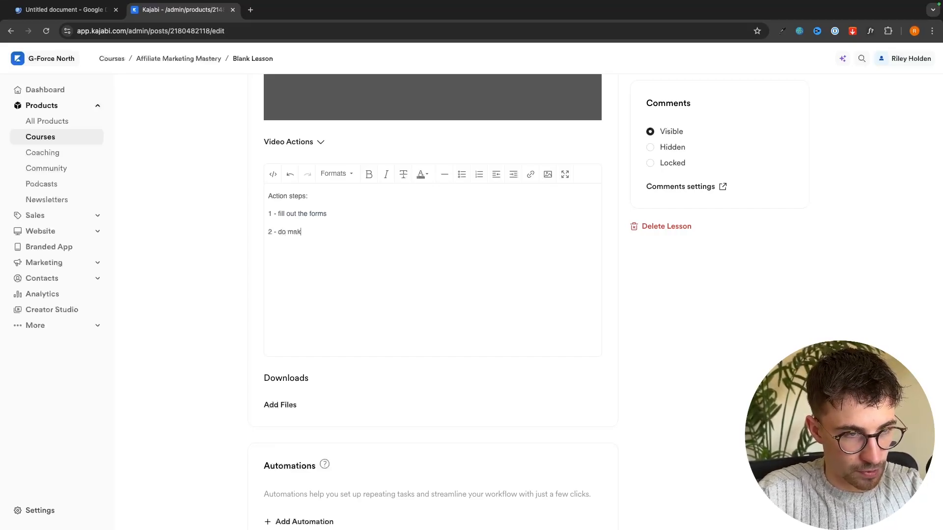
type("ket research")
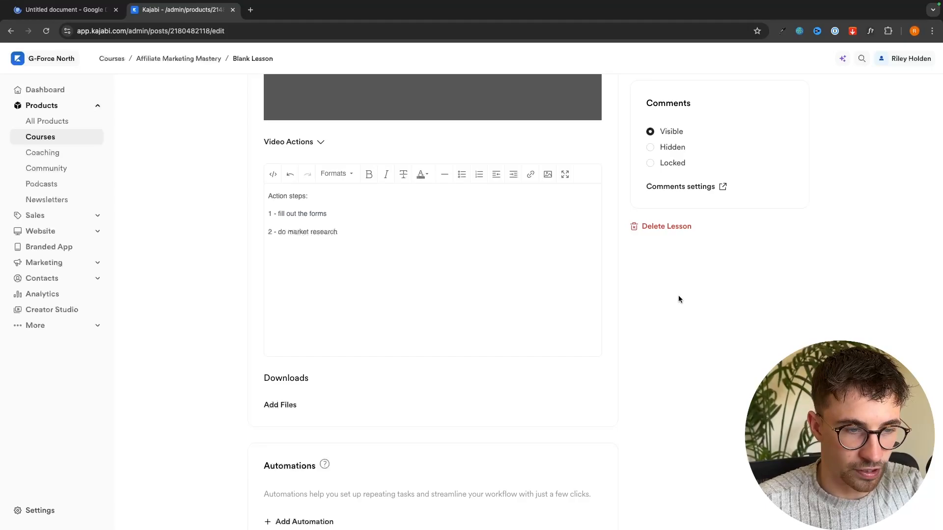
scroll(679, 296, "down", 2)
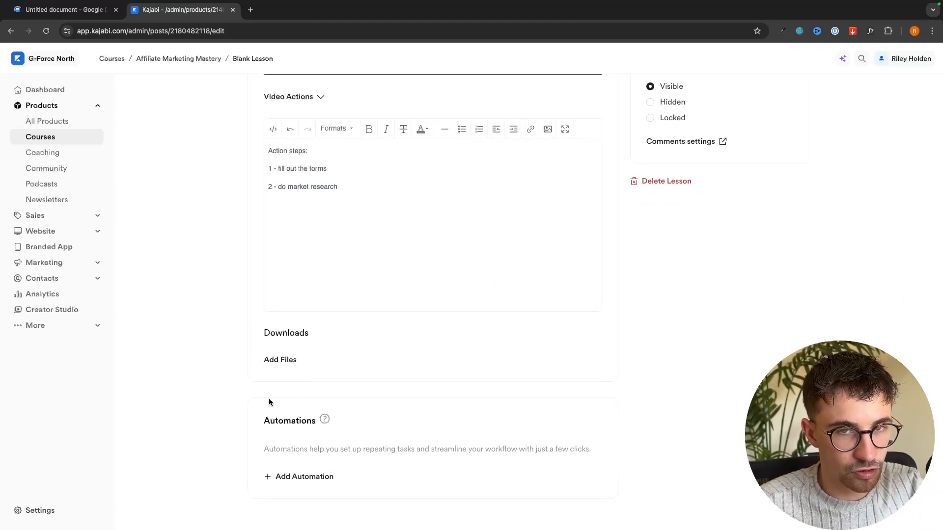
scroll(346, 369, "up", 10)
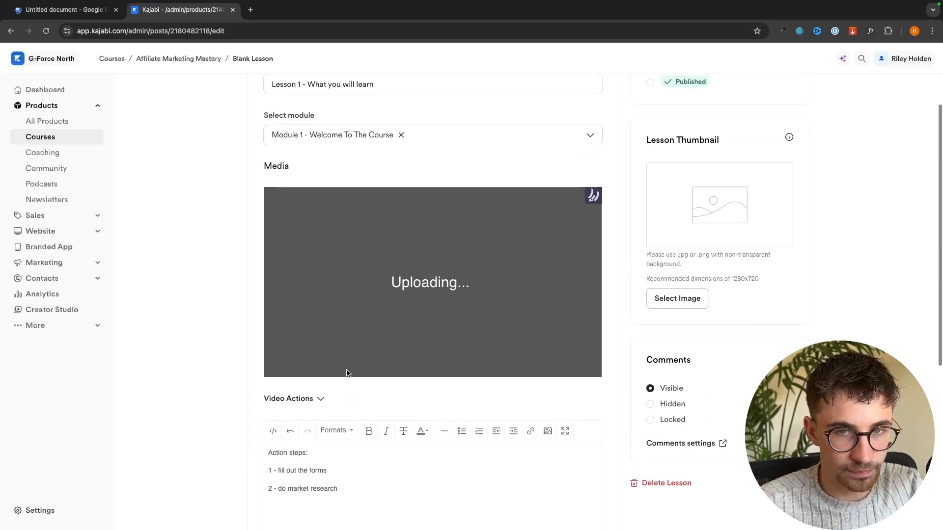
scroll(346, 373, "up", 4)
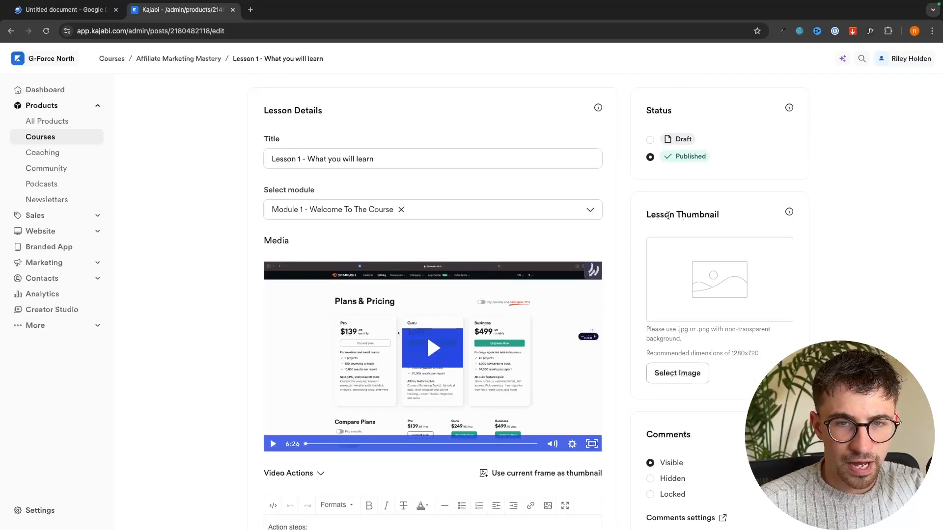
- Play the lesson video in full screen and pause it at 0:01 on a frame with the presenter facing the camera
left_click_drag(646, 216, 735, 214)
left_click(735, 214)
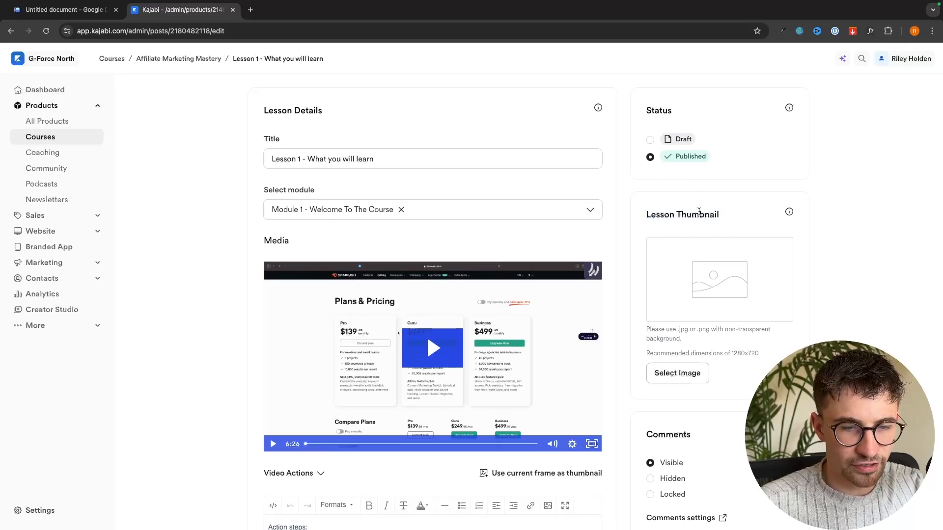
scroll(683, 246, "down", 1)
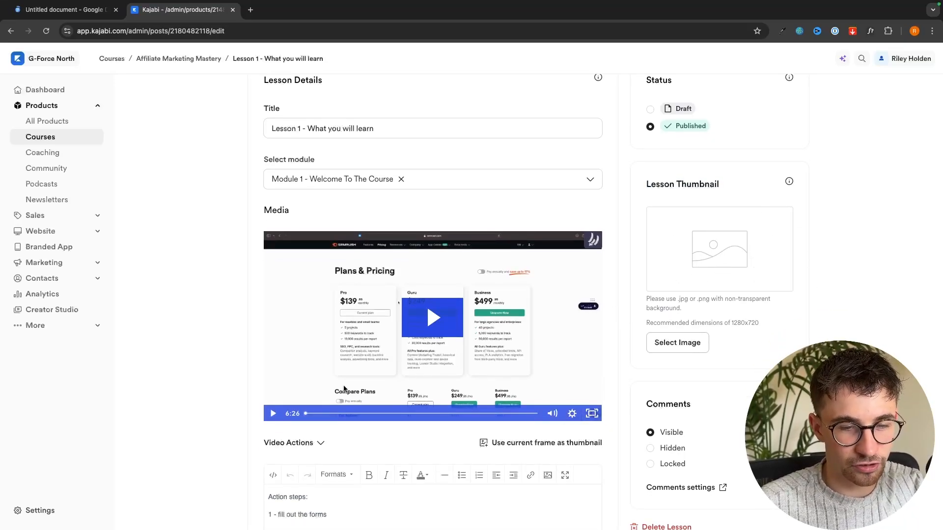
left_click(591, 413)
left_click(554, 303)
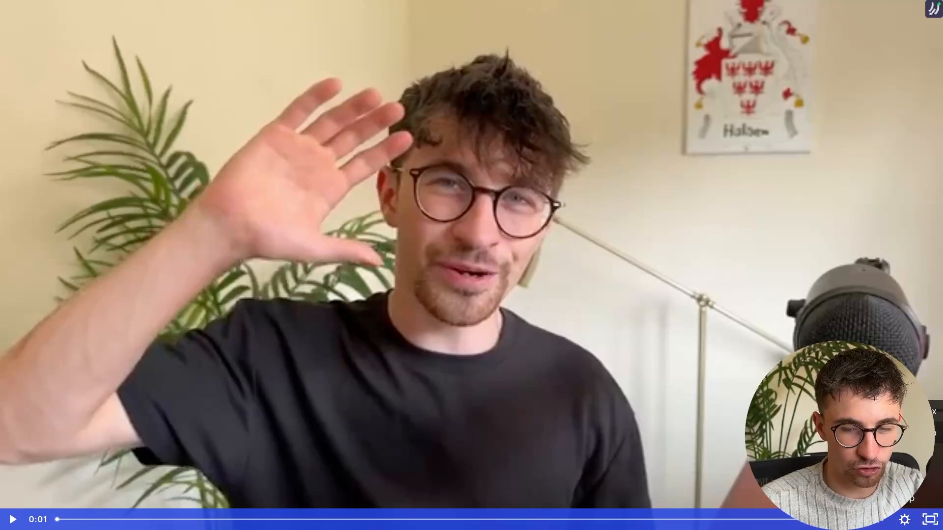
key("space")
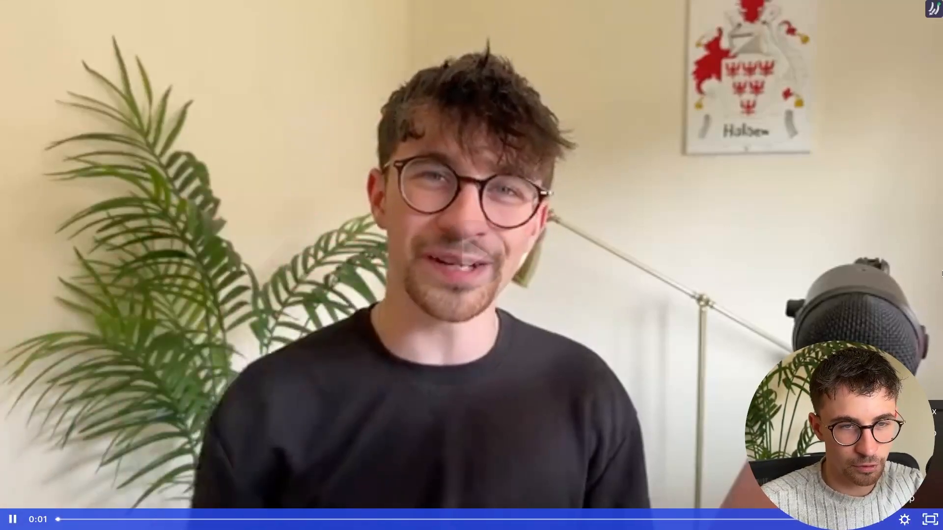
key("Escape")
left_click(592, 412)
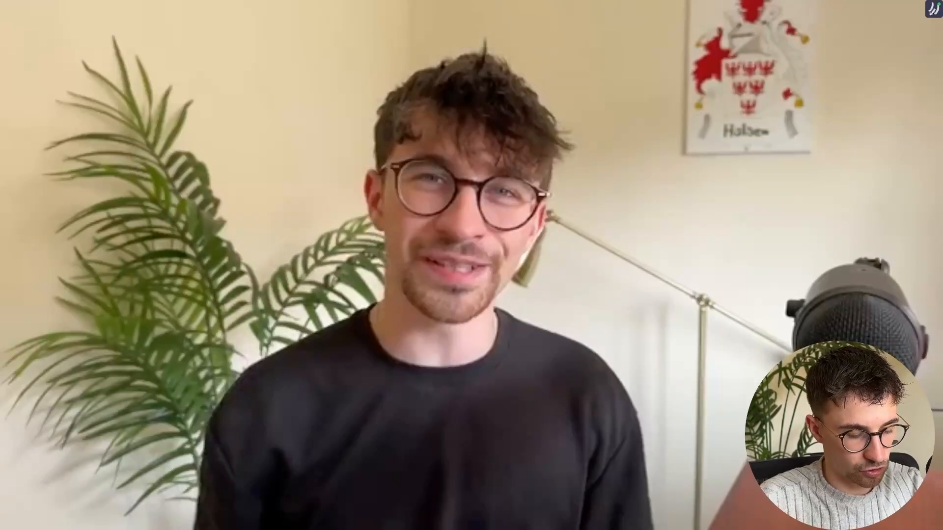
- Capture a screenshot of the whole full-screen frame and save it as the PNG "THUMBNAIL 1" in Downloads
key("super+shift+5")
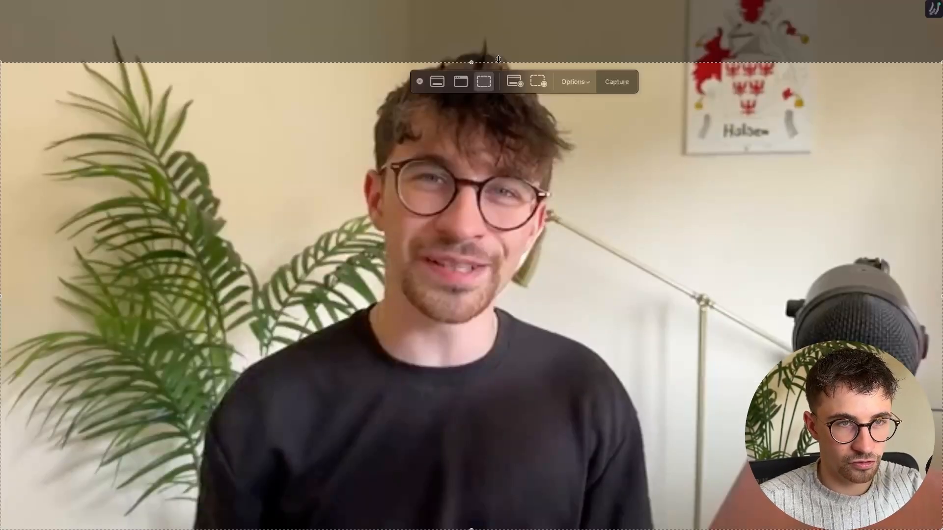
left_click_drag(495, 61, 491, 1)
key("Return")
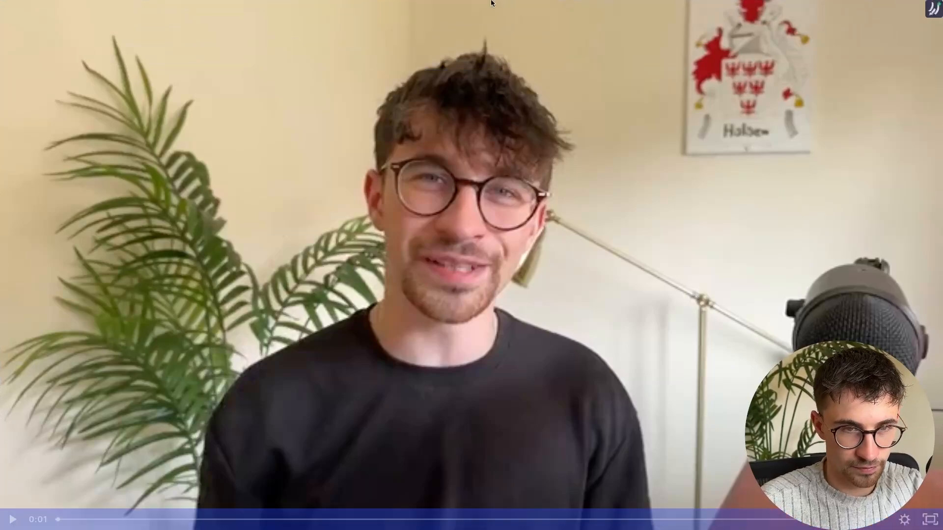
left_click(14, 27)
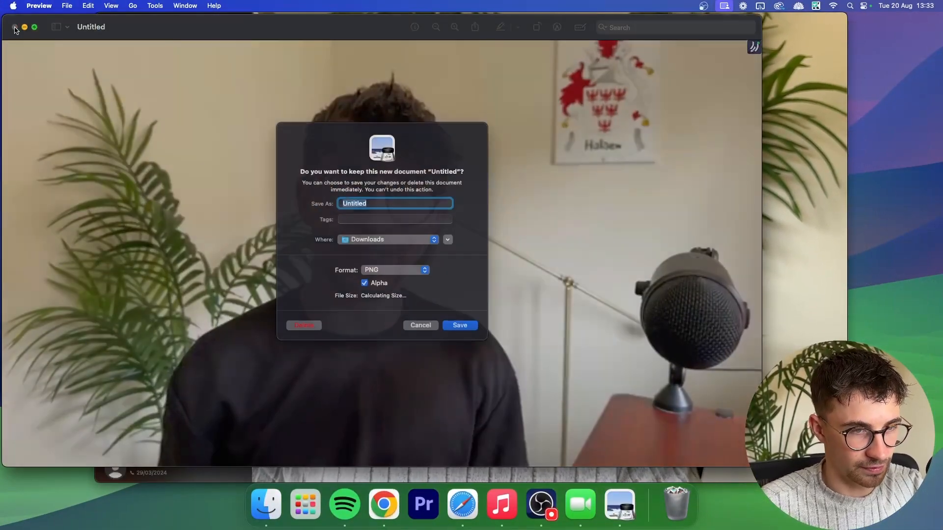
type("Thumbnail 1")
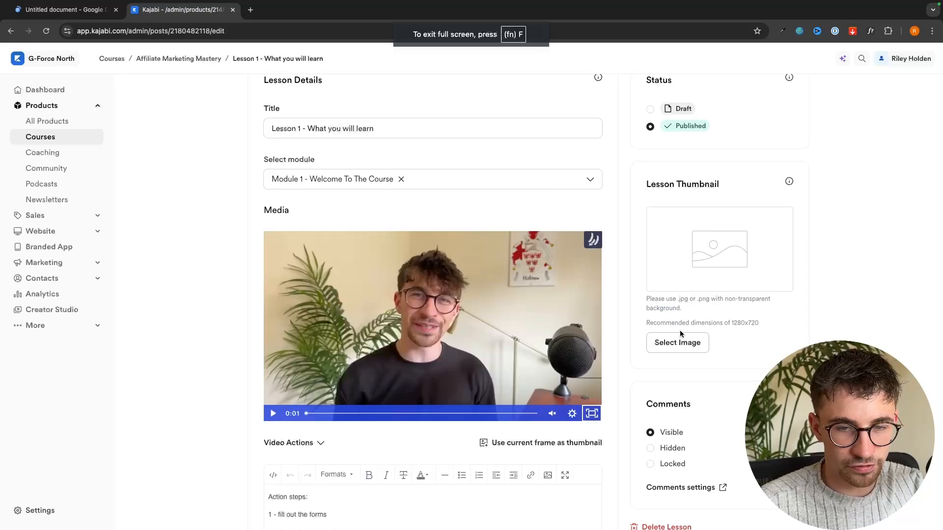
- Upload THUMBNAIL 1.png from Downloads as the lesson's thumbnail image
left_click(677, 342)
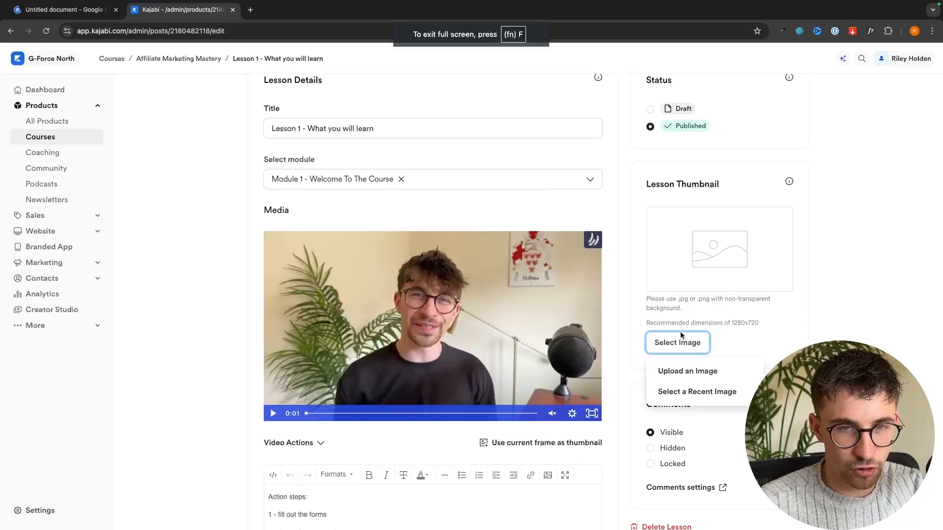
left_click(694, 372)
left_click(454, 205)
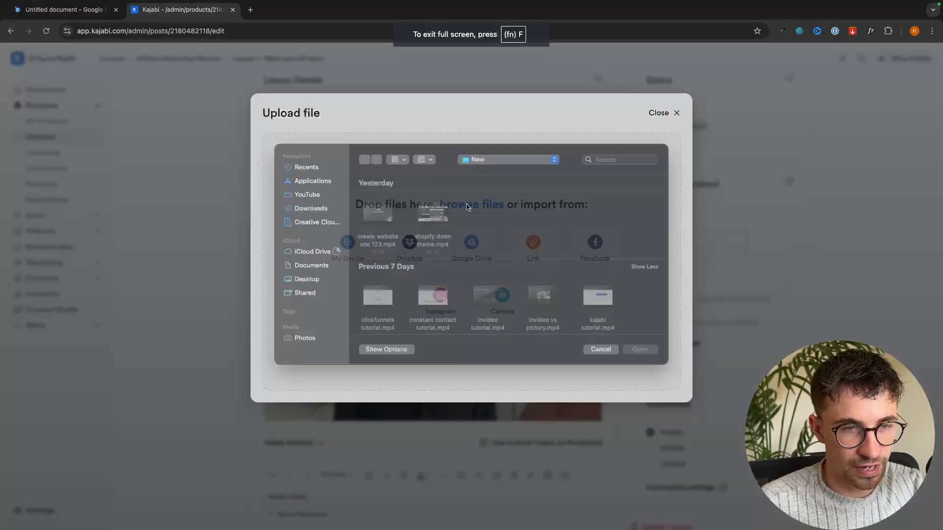
double_click(420, 226)
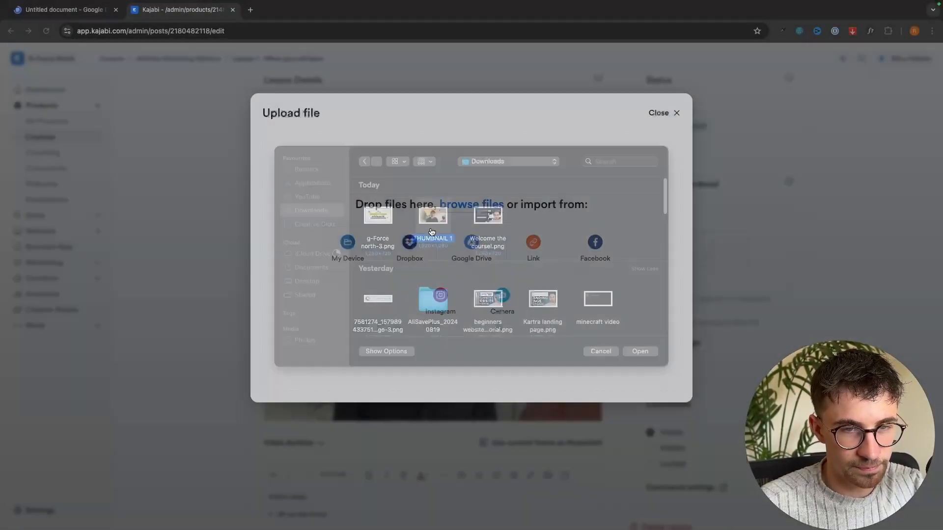
left_click(670, 149)
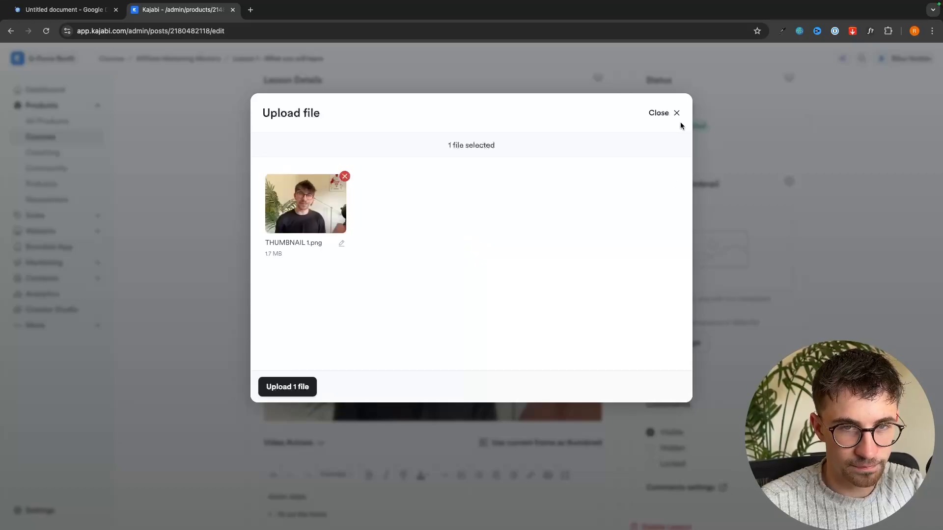
left_click(301, 385)
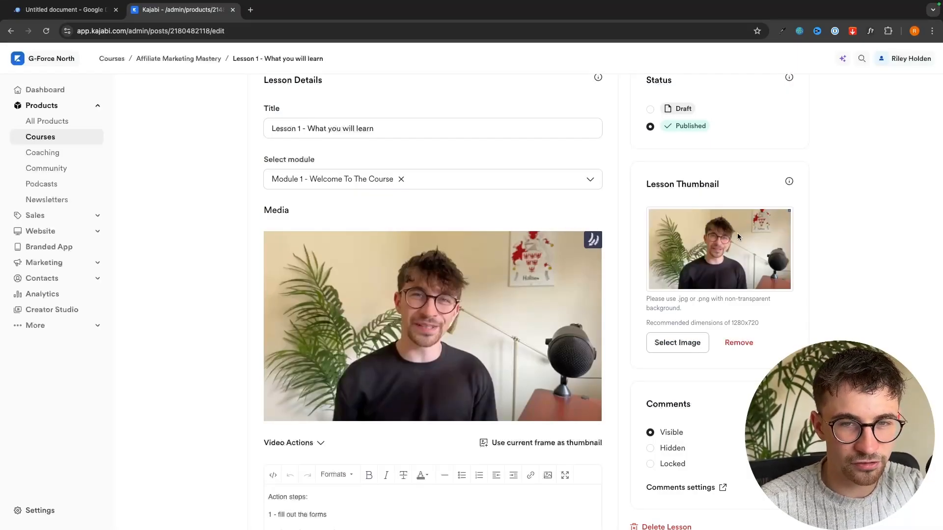
- Review the settings of Lesson 1 and save the lesson
scroll(756, 228, "up", 3)
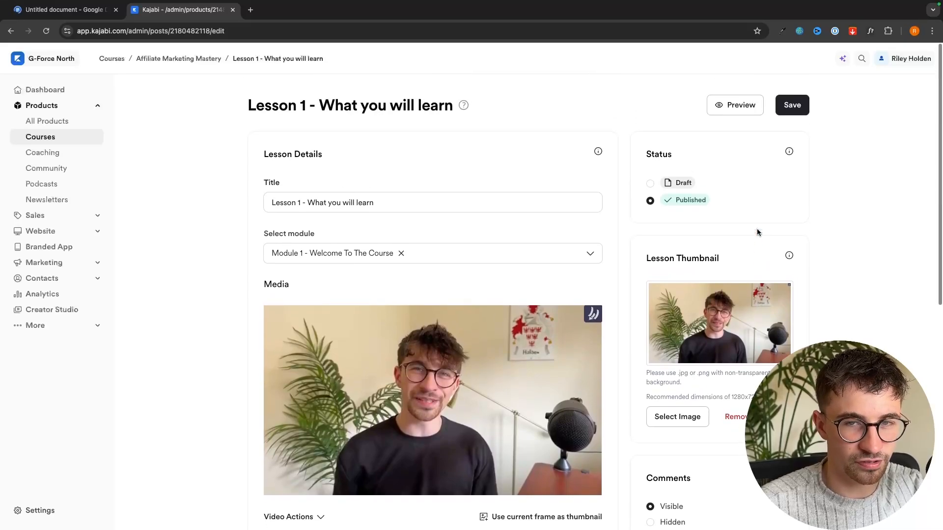
scroll(750, 293, "down", 5)
scroll(751, 307, "up", 5)
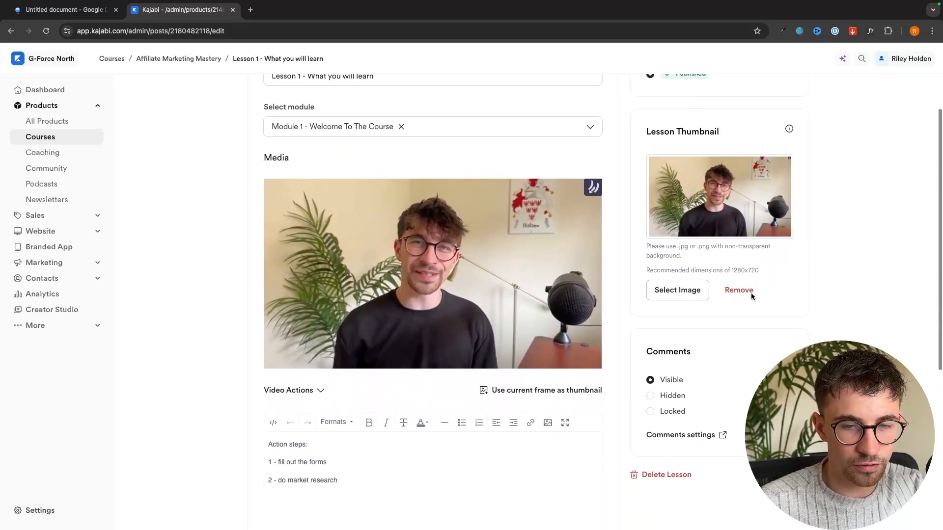
left_click(798, 104)
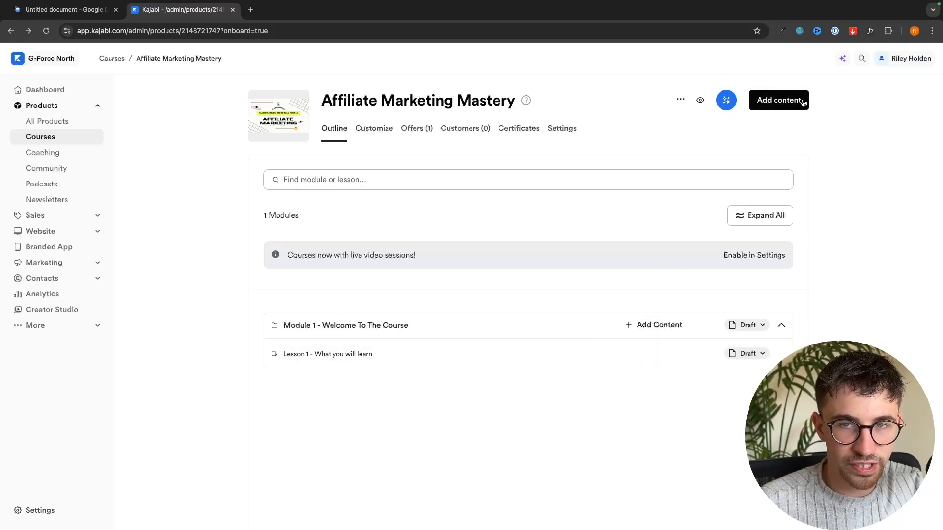
- Create a new lesson titled "Lesson 2 - What is Affiliate Marketing?" in Module 1 - Welcome To The Course
left_click(761, 102)
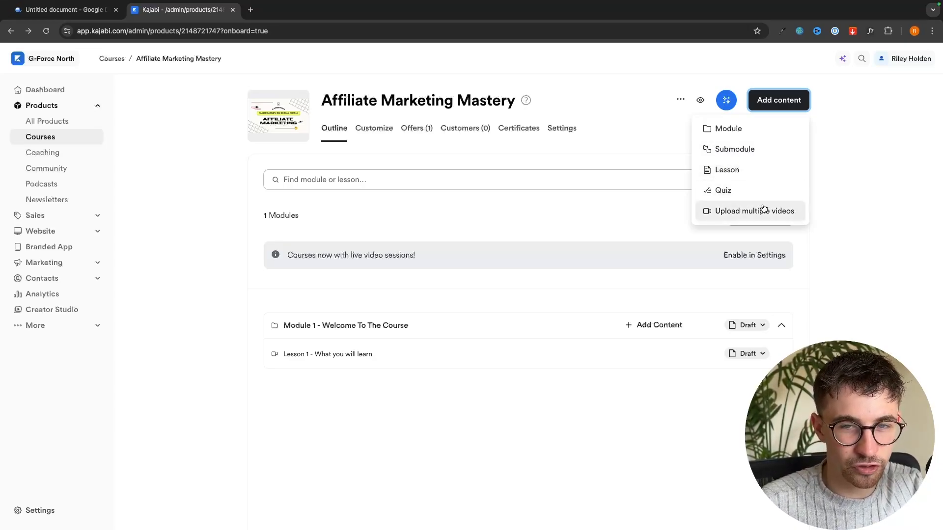
left_click(730, 175)
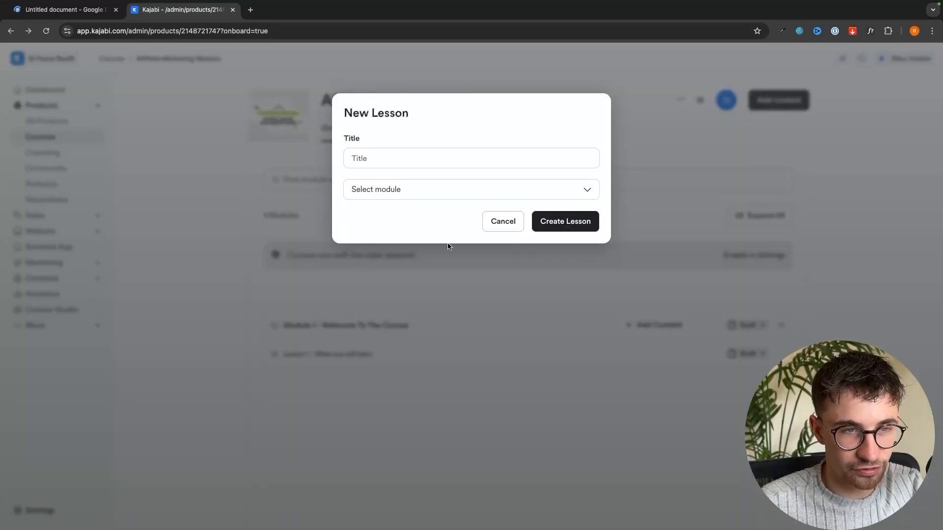
type("Lesson 2 - W")
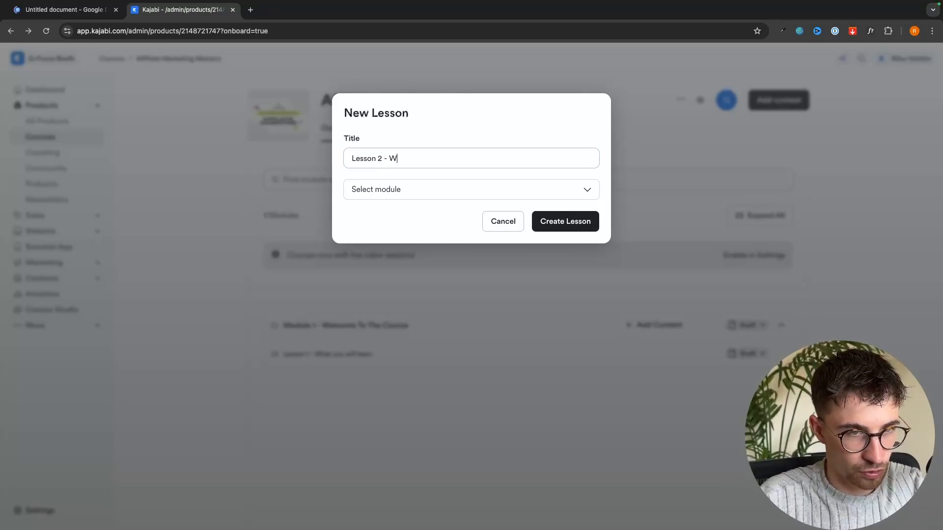
type("hat is Affiliate Marketing?")
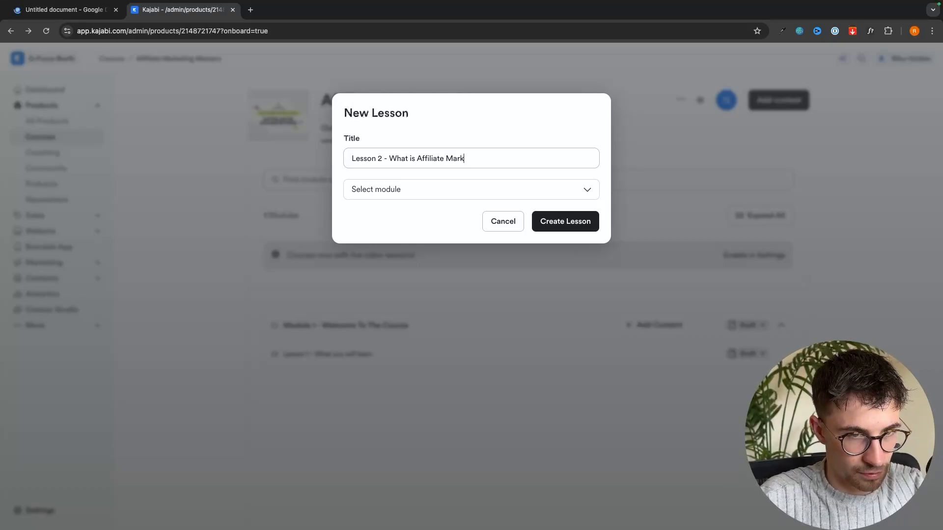
left_click(408, 186)
left_click(419, 234)
left_click(584, 239)
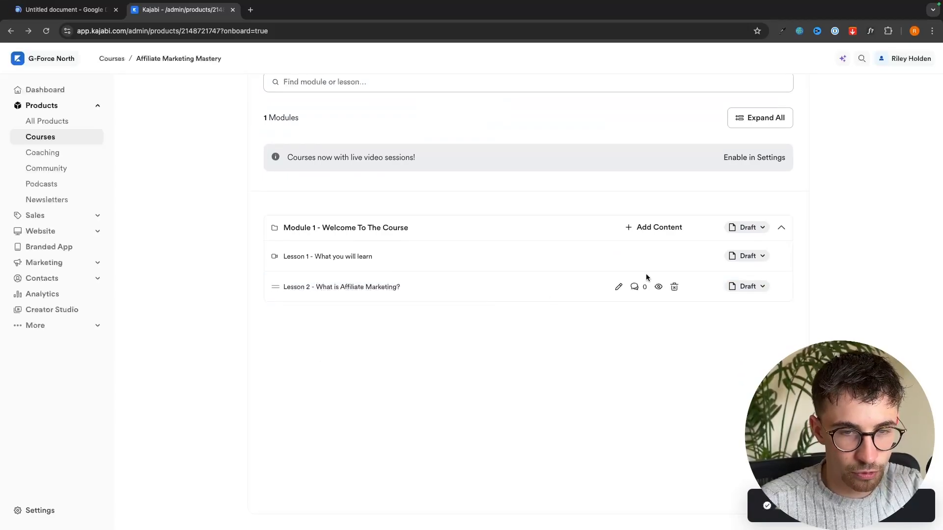
- Open Lesson 2 for editing, choose Video as its media type and return to the course outline without saving
left_click(617, 287)
scroll(605, 305, "down", 3)
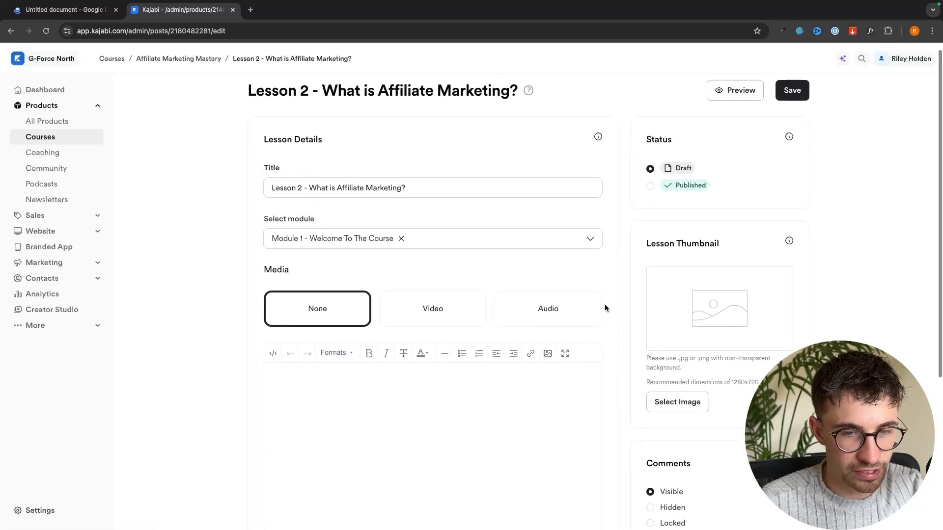
left_click(427, 223)
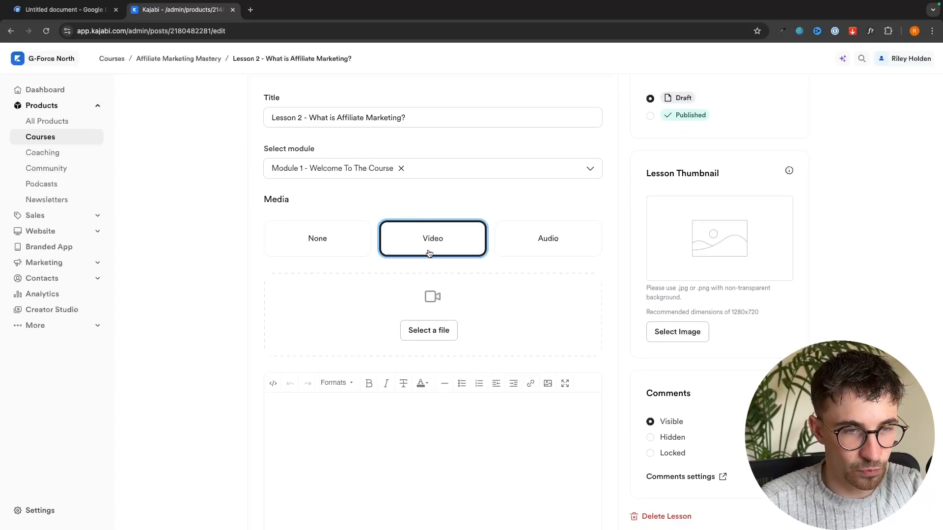
scroll(420, 354, "down", 5)
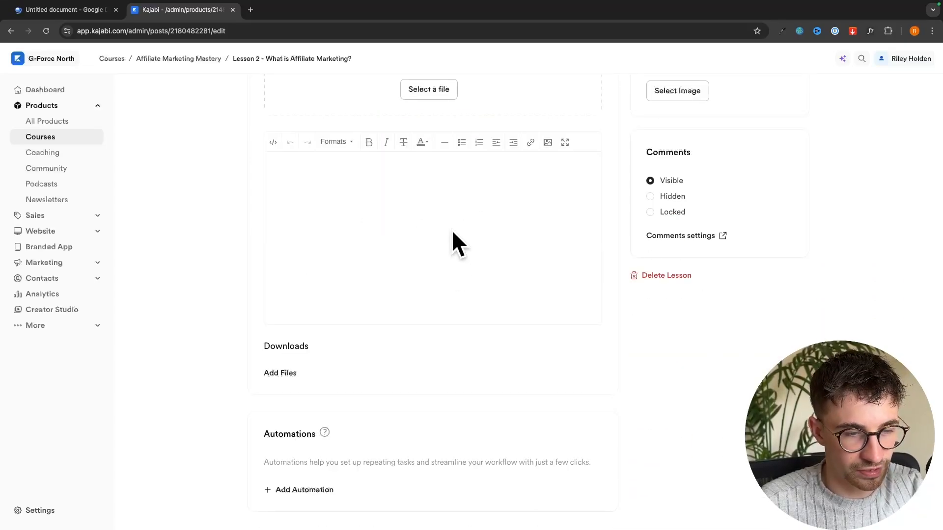
scroll(341, 338, "up", 7)
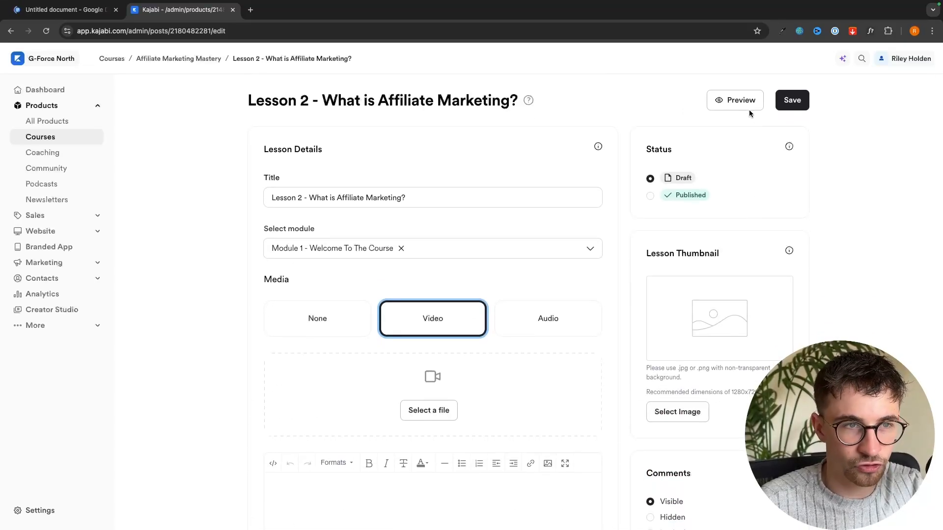
left_click(206, 60)
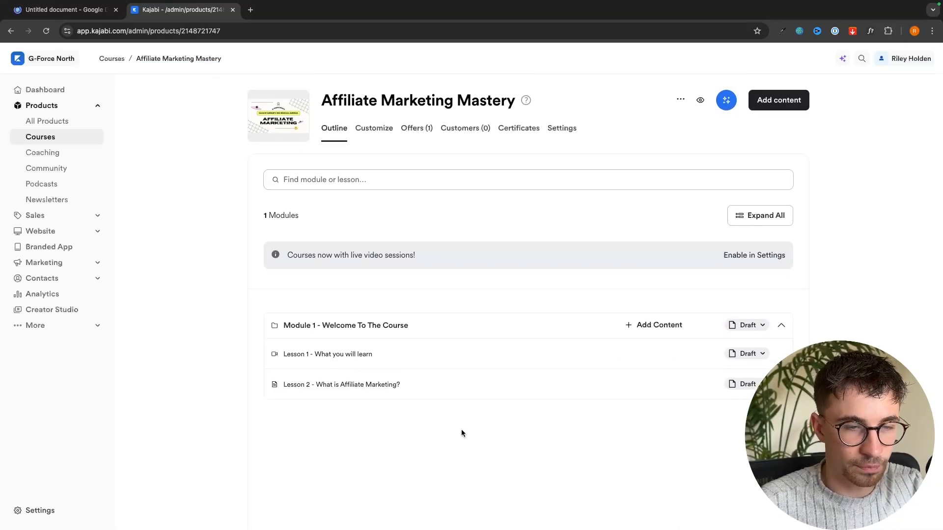
- Add a new module titled "Module 2 - Affiliate Marketing Basics" to the course, leaving its description and image empty
left_click(783, 101)
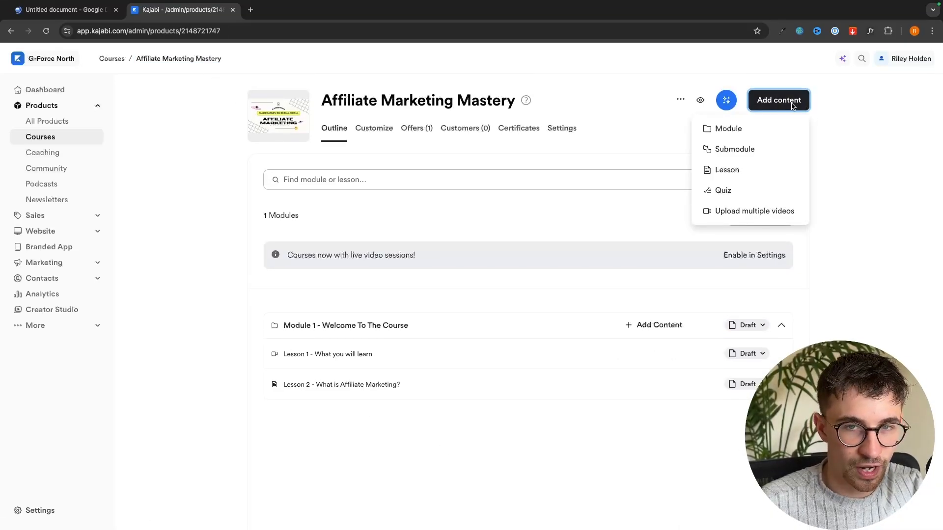
left_click(725, 131)
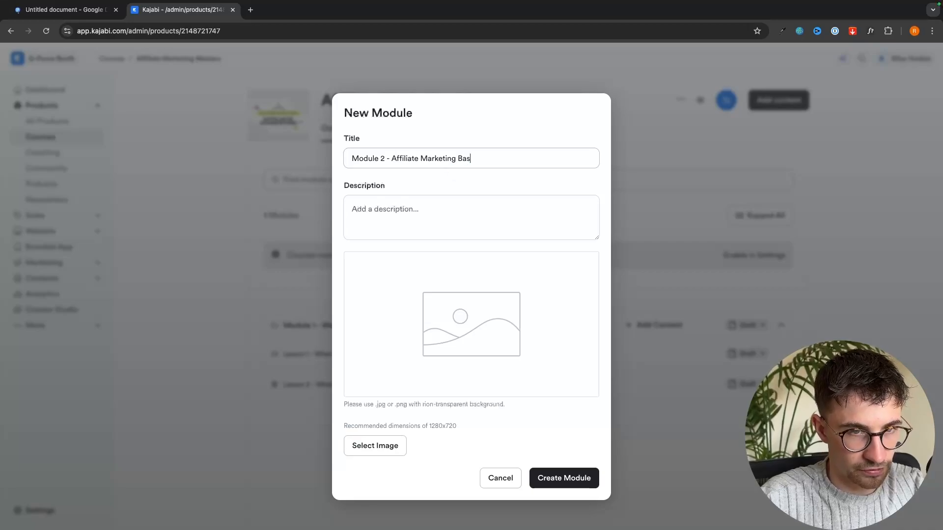
left_click(420, 216)
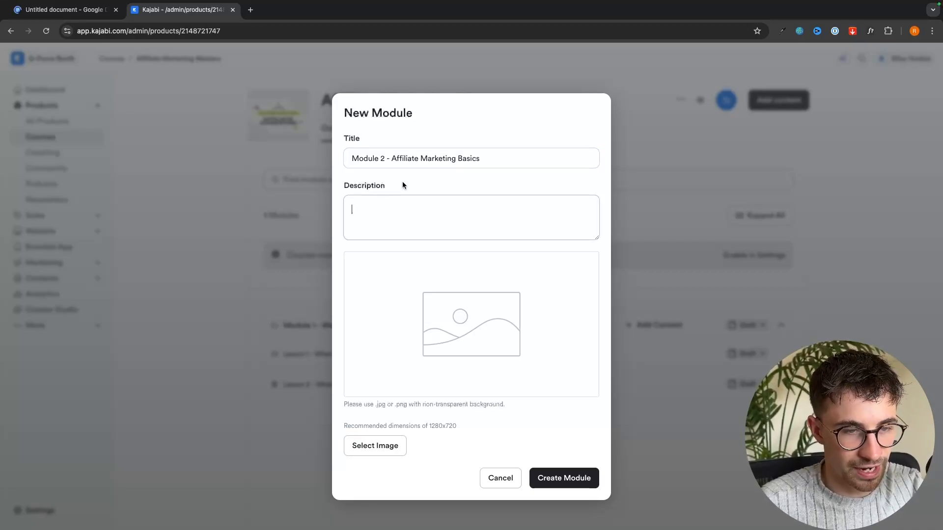
left_click(492, 357)
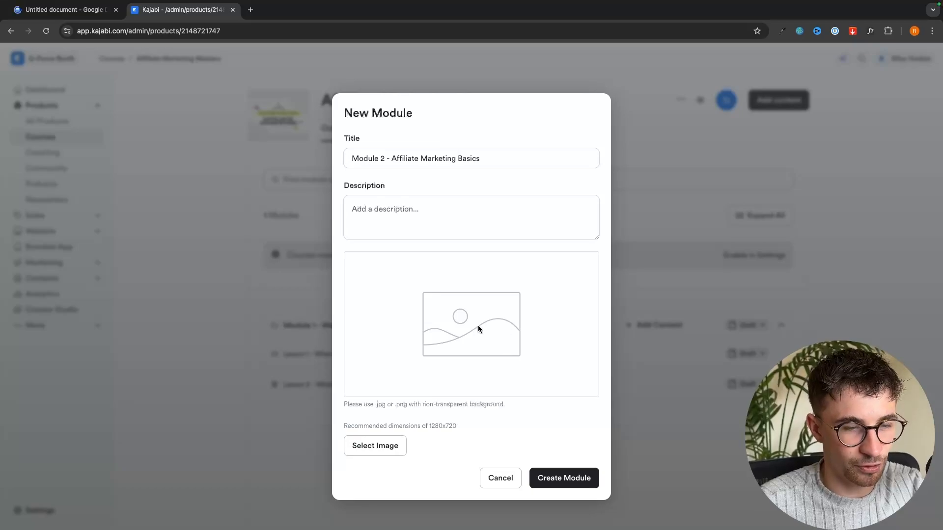
left_click(568, 483)
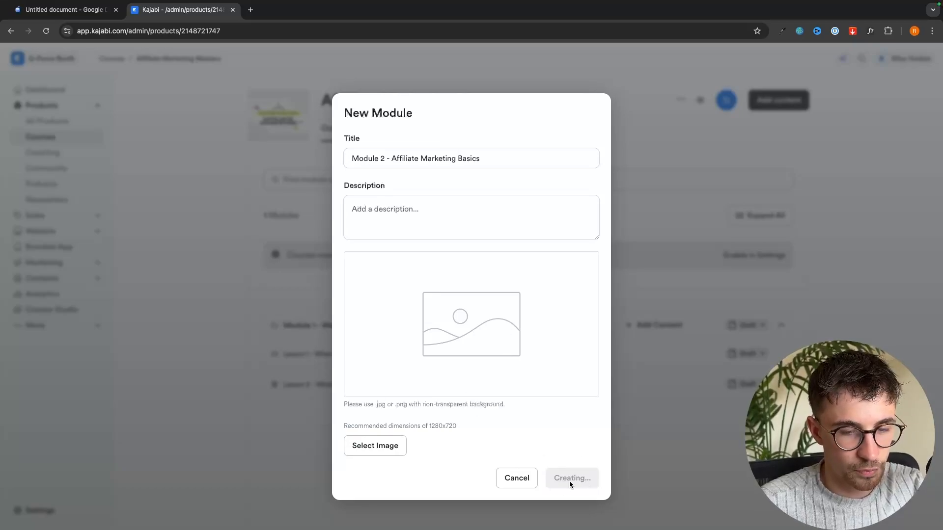
- Create a new lesson titled "How Affiliate Marketing Works" in Module 2 - Affiliate Marketing Basics
scroll(532, 362, "up", 3)
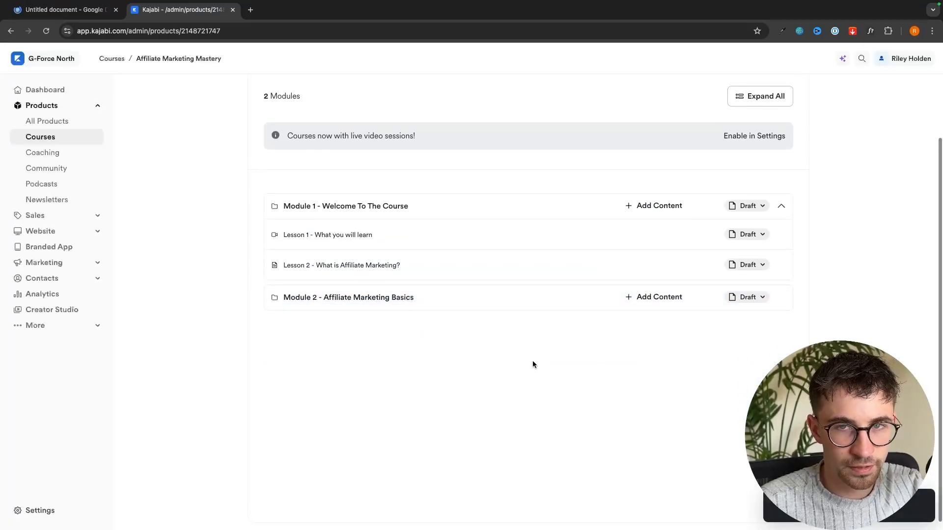
left_click(777, 81)
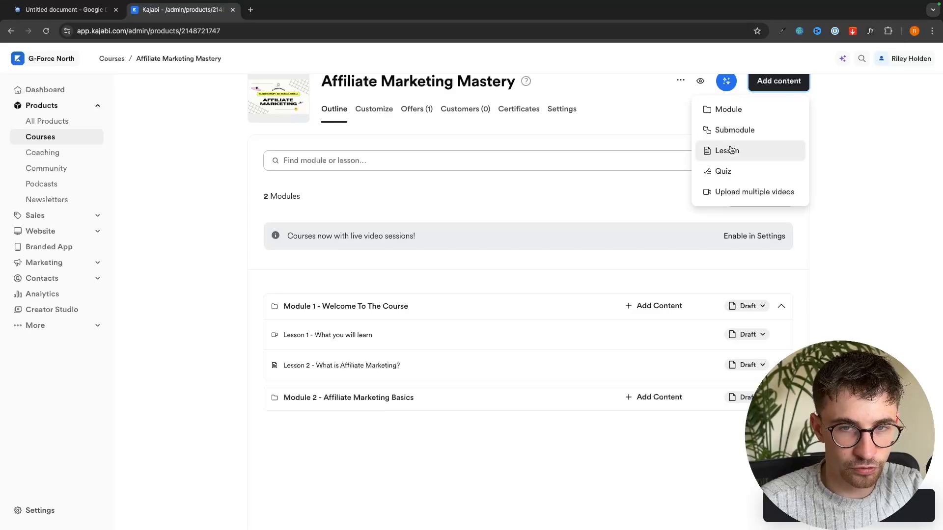
left_click(726, 150)
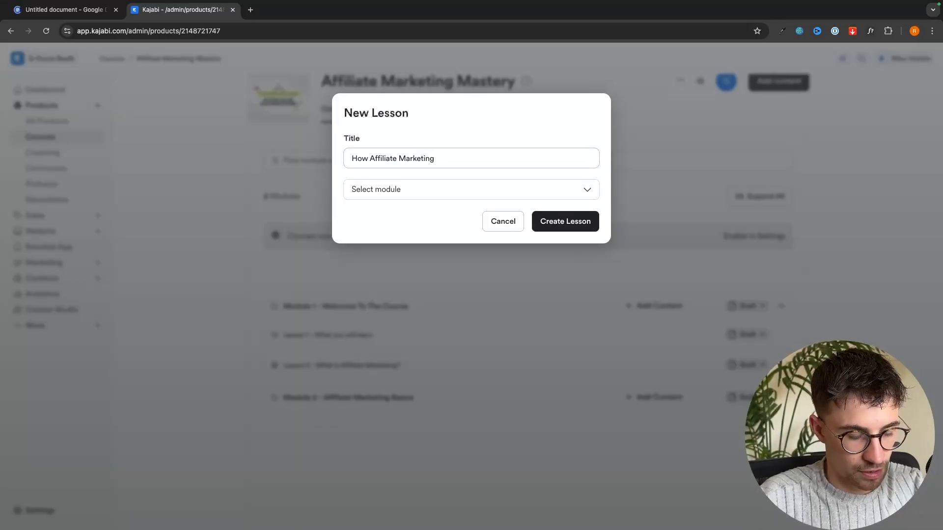
left_click(381, 189)
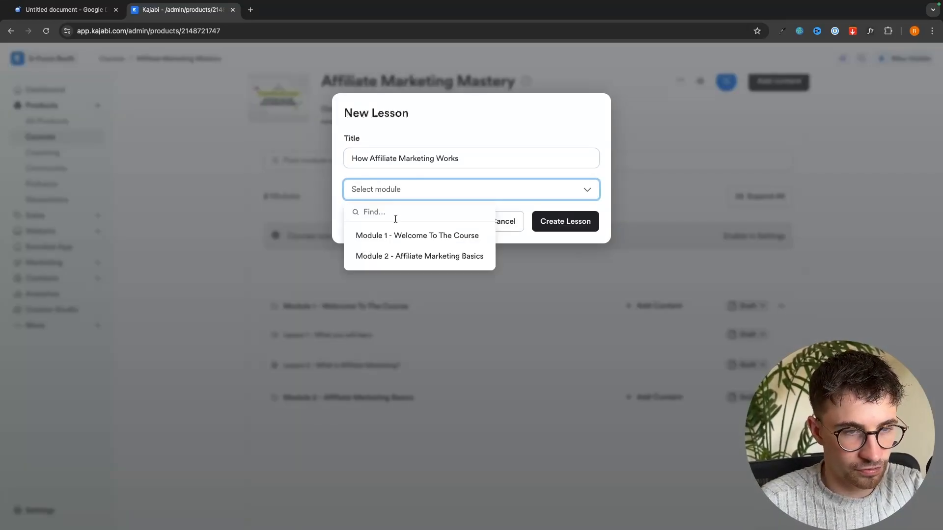
left_click(385, 256)
left_click(554, 240)
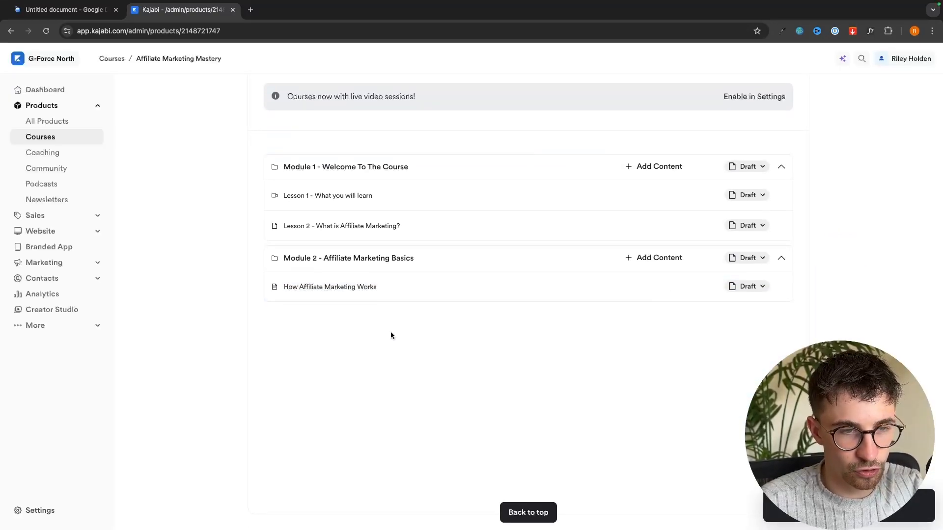
- Publish Module 1, its Lesson 1 and Lesson 2, Module 2 and the How Affiliate Marketing Works lesson
scroll(390, 339, "up", 5)
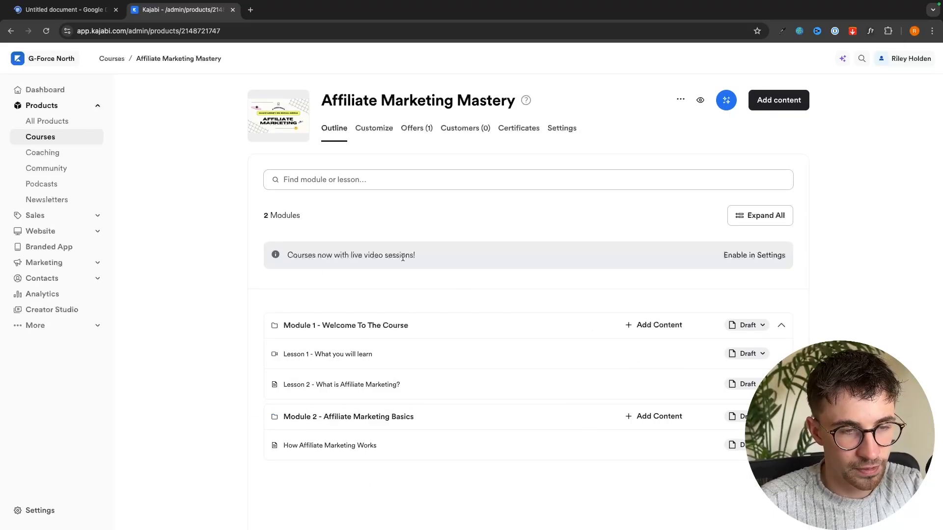
scroll(560, 327, "down", 1)
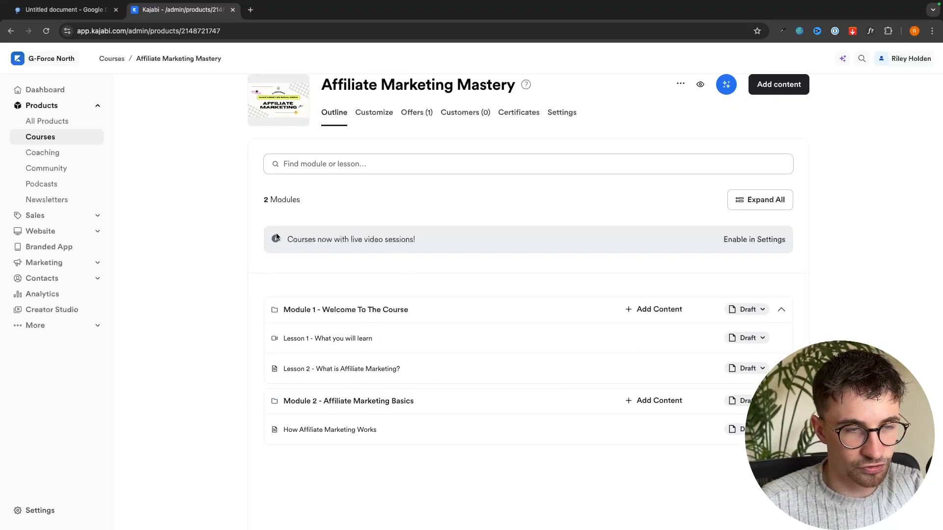
left_click(751, 310)
left_click(742, 338)
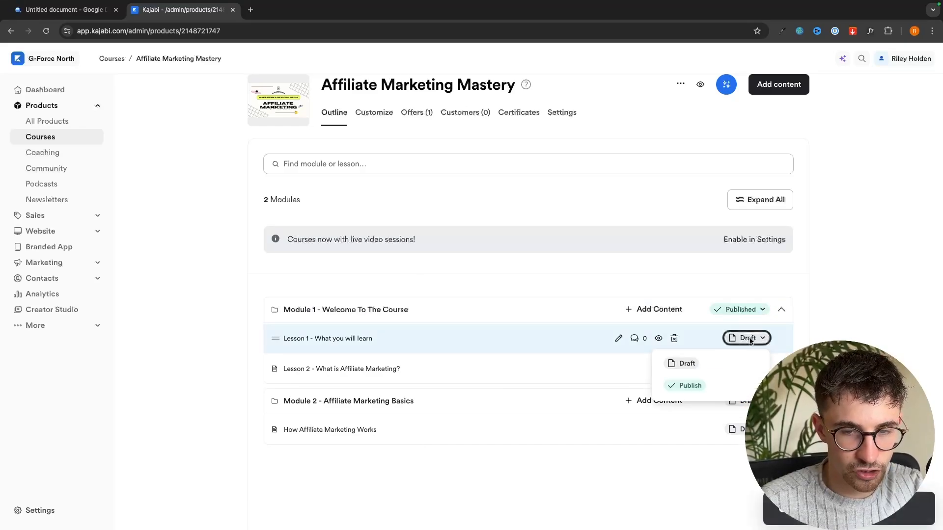
left_click(722, 386)
left_click(742, 368)
left_click(690, 416)
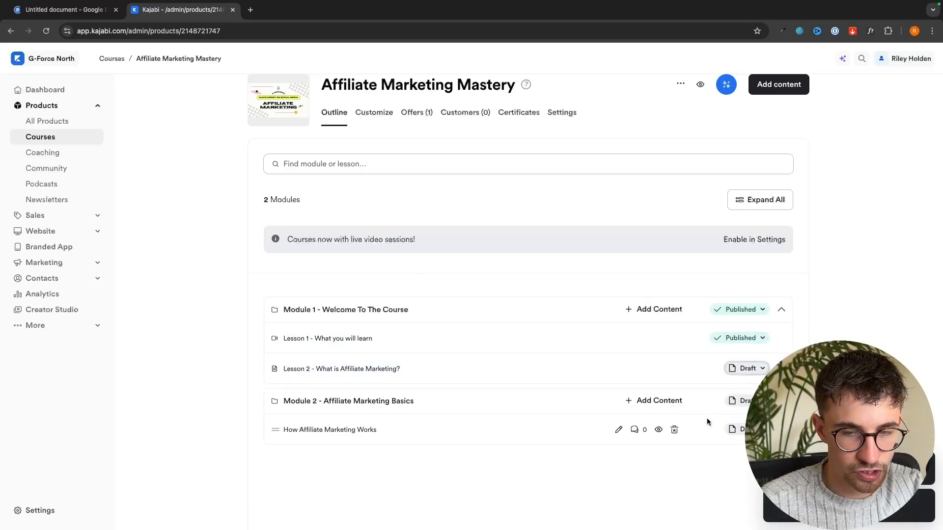
left_click(742, 401)
left_click(690, 448)
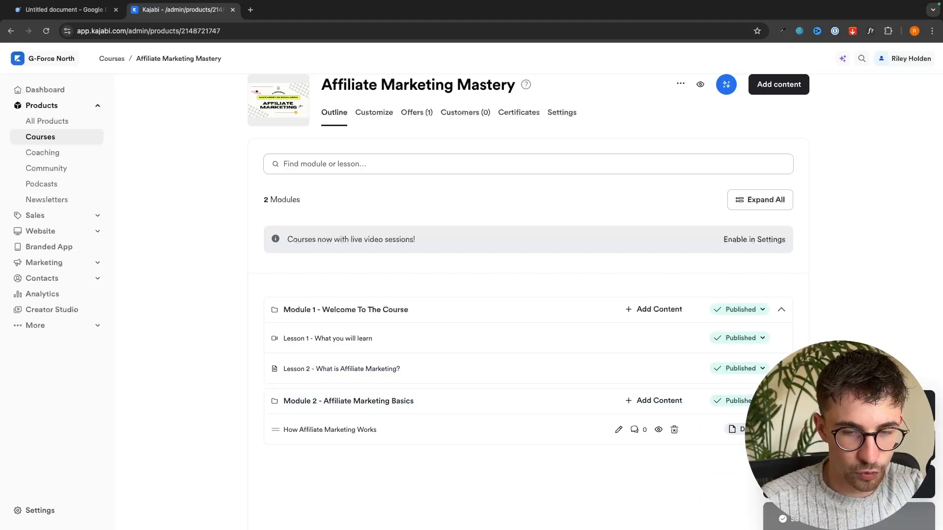
left_click(739, 430)
left_click(687, 475)
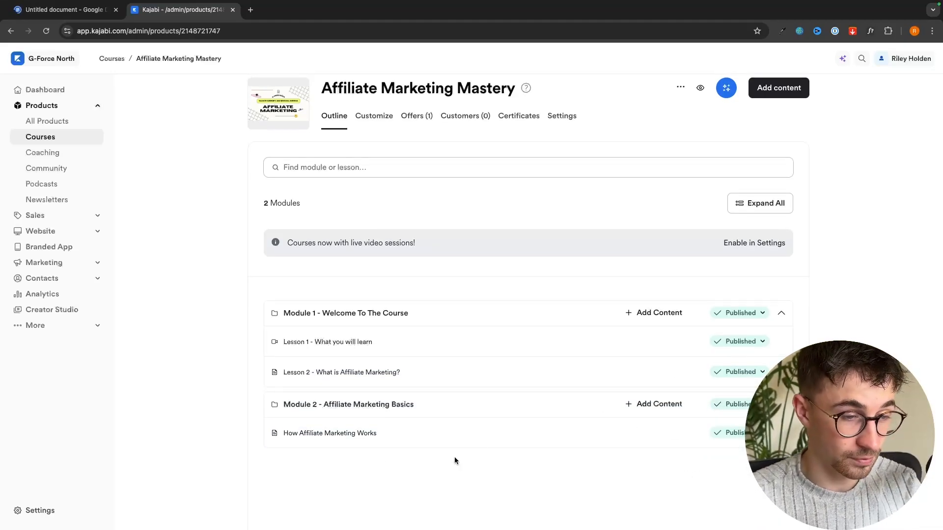
- Preview the course page with its active Premier Product 7.4.1 template, look over its modules and close the preview
scroll(550, 401, "up", 1)
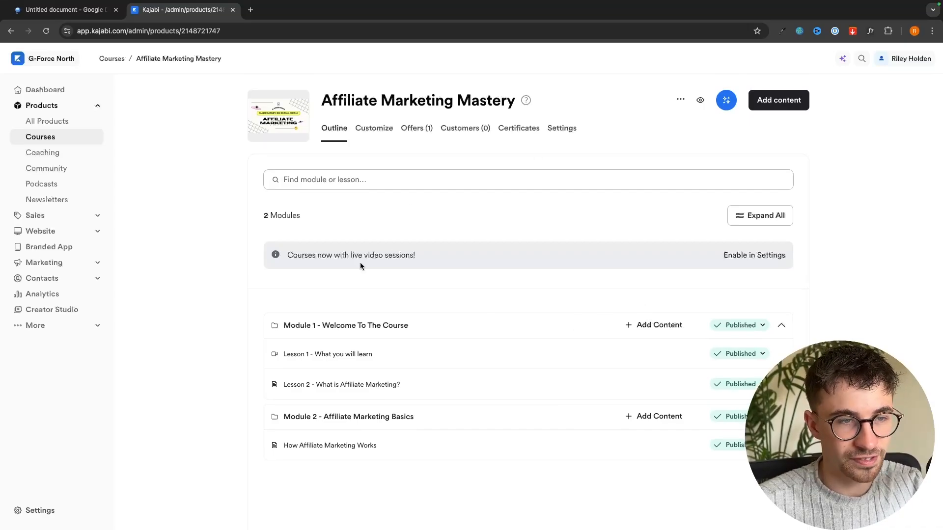
left_click(384, 131)
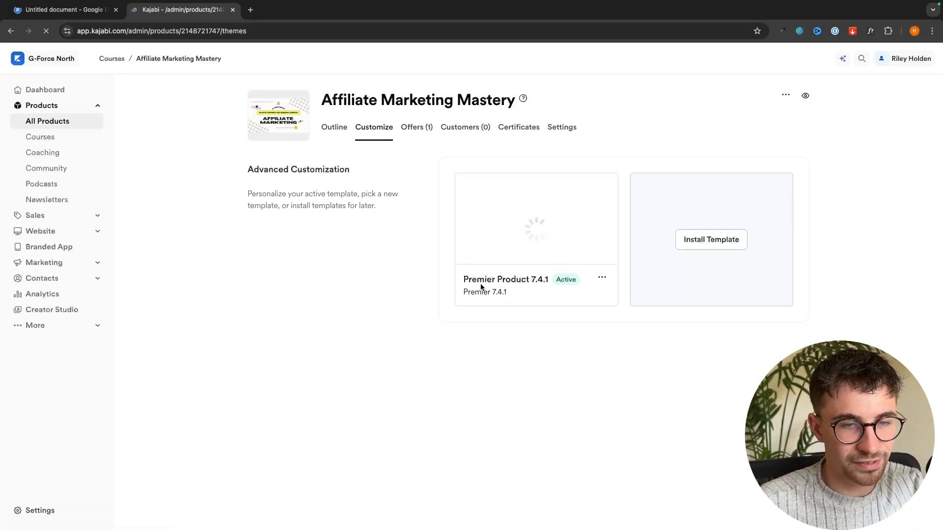
left_click_drag(460, 285, 523, 280)
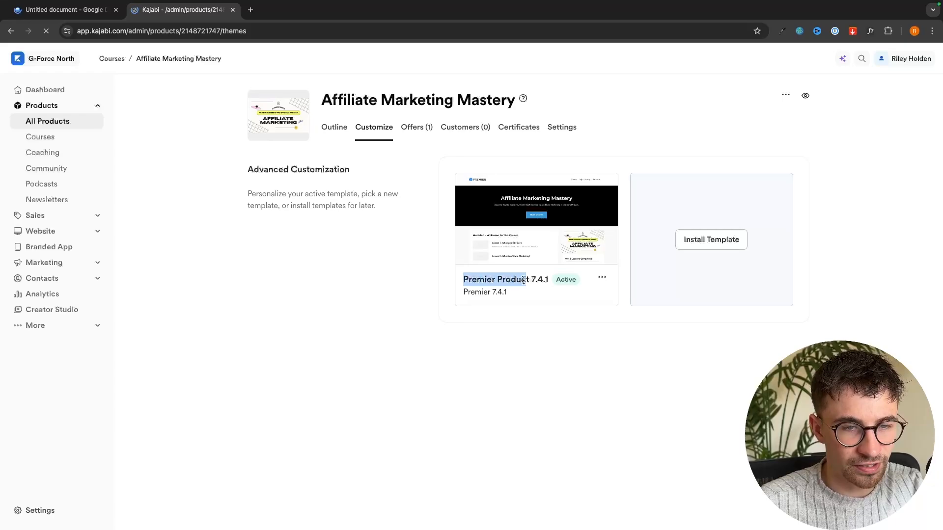
left_click(550, 281)
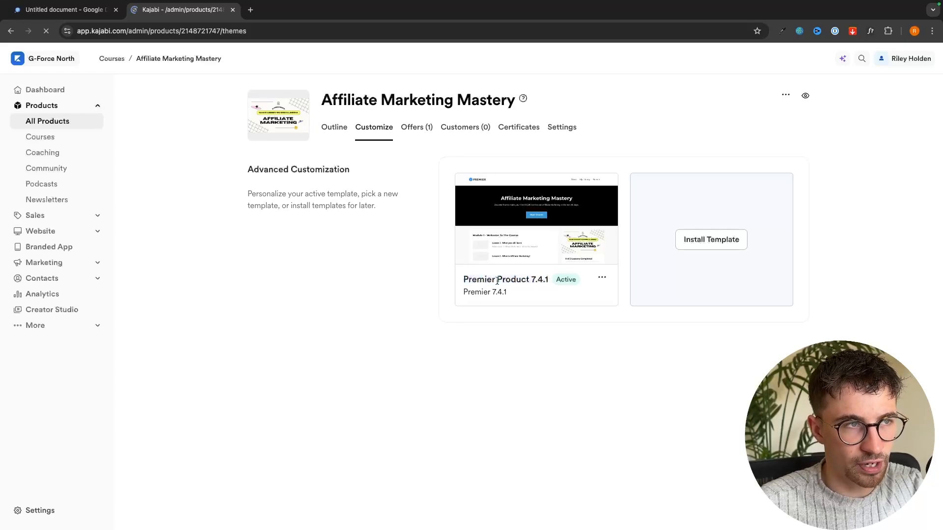
left_click(601, 278)
left_click(587, 300)
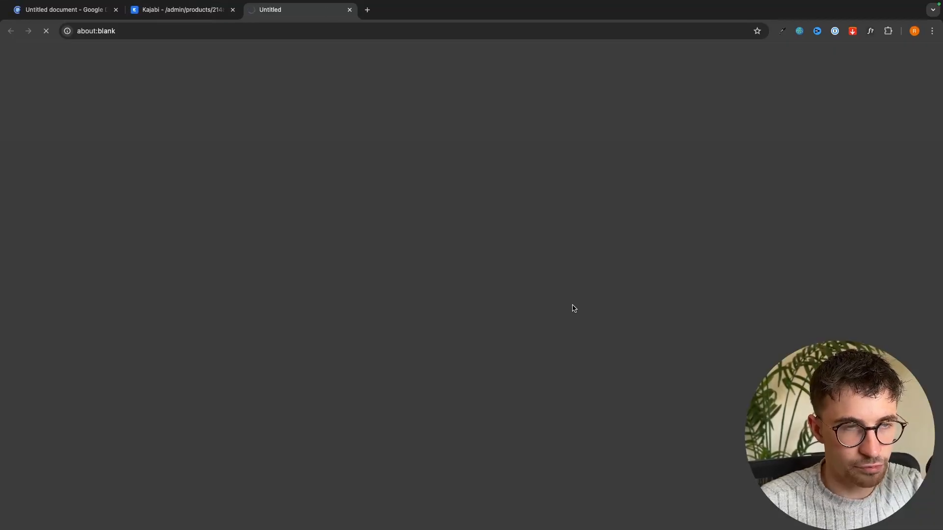
scroll(594, 234, "down", 2)
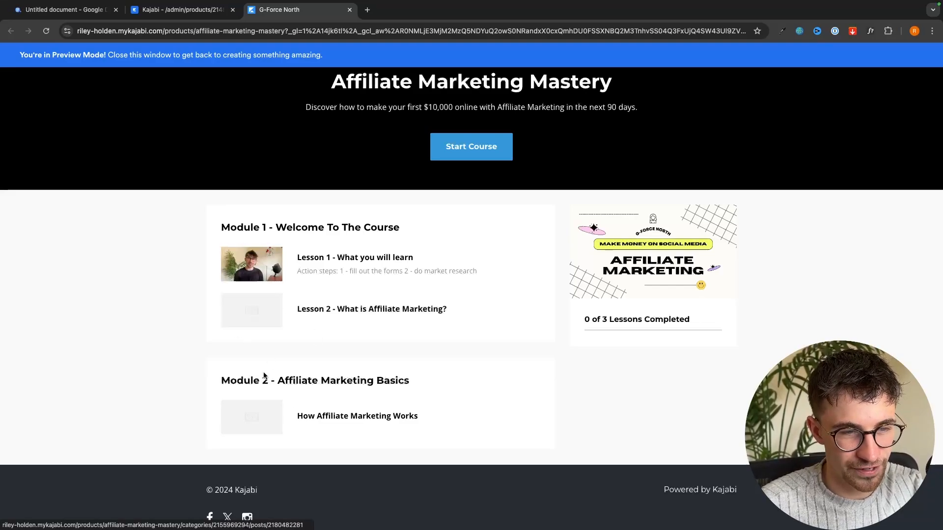
scroll(439, 255, "up", 3)
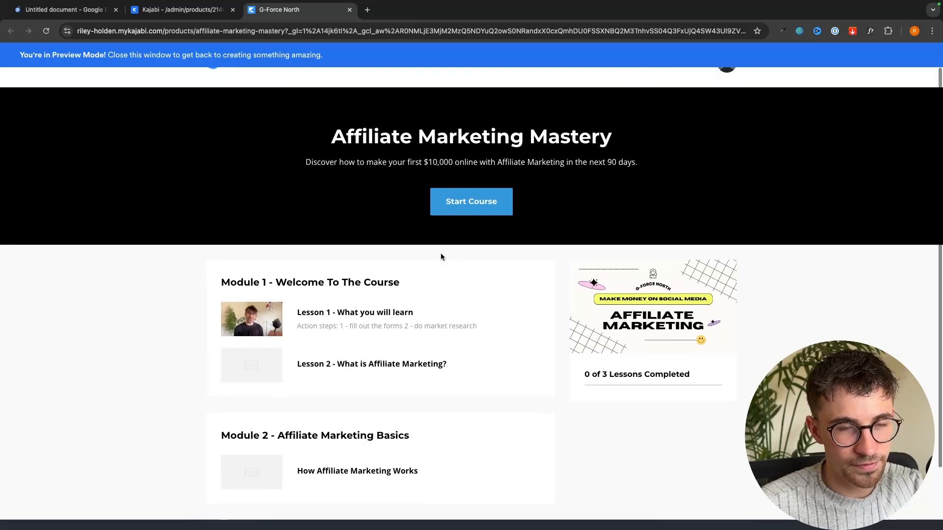
left_click(349, 10)
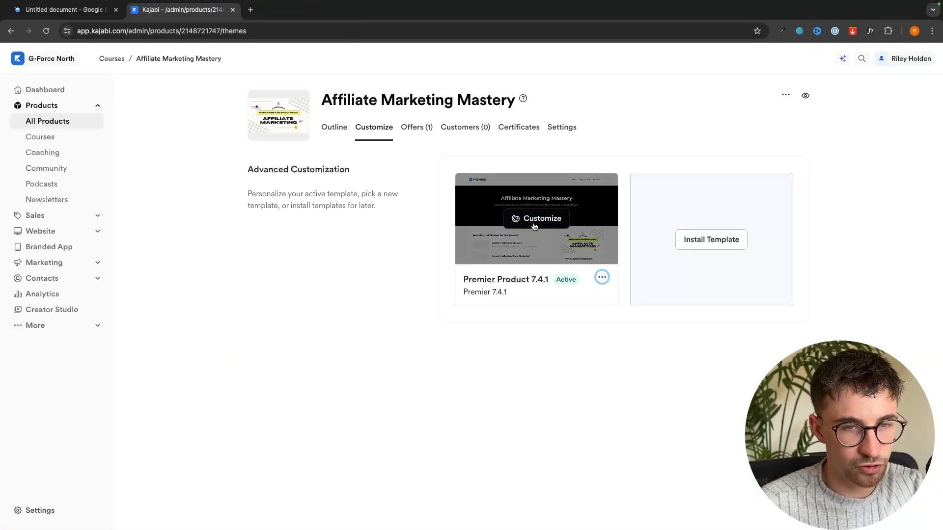
- Open the active Premier Product template for customization and look over the course page layout
left_click(531, 219)
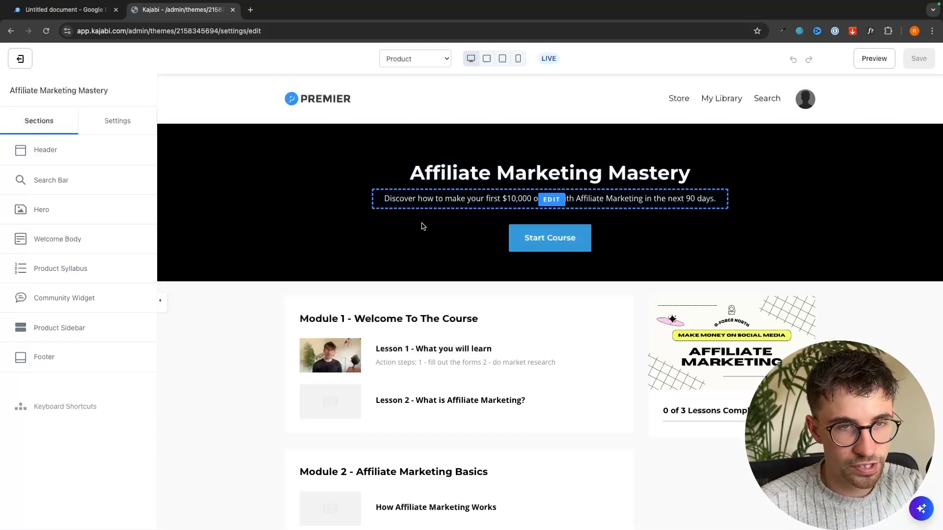
scroll(564, 255, "down", 3)
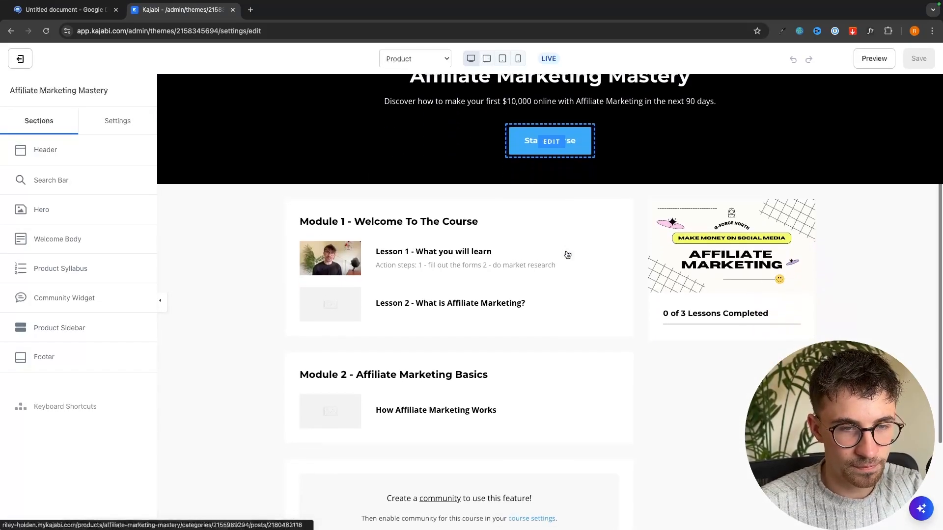
scroll(499, 258, "up", 3)
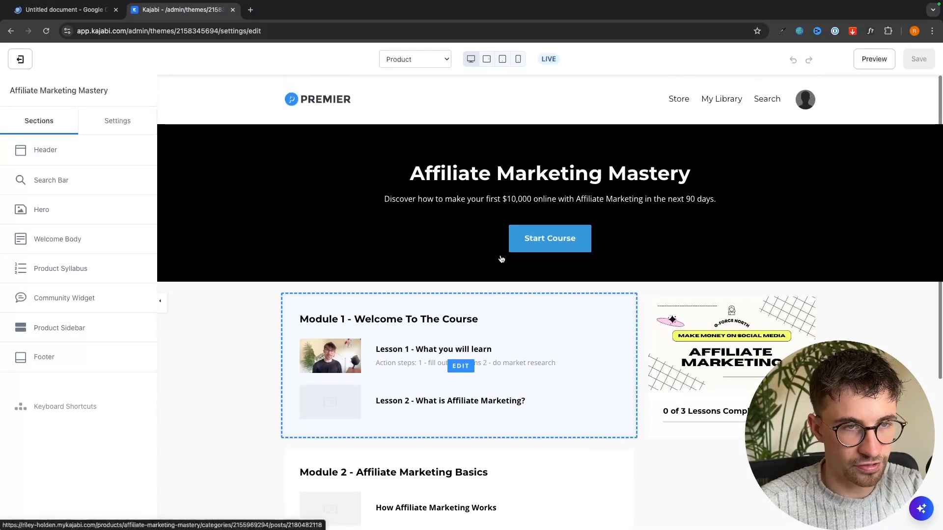
- Replace the header's logo image by uploading Untitled design (1).png from the Effects folder, keeping its full crop
left_click(319, 101)
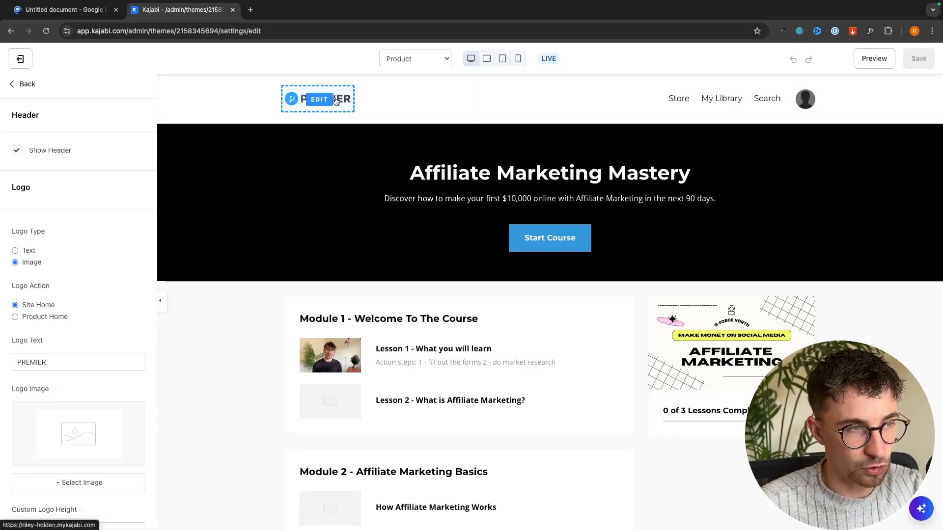
scroll(69, 295, "down", 2)
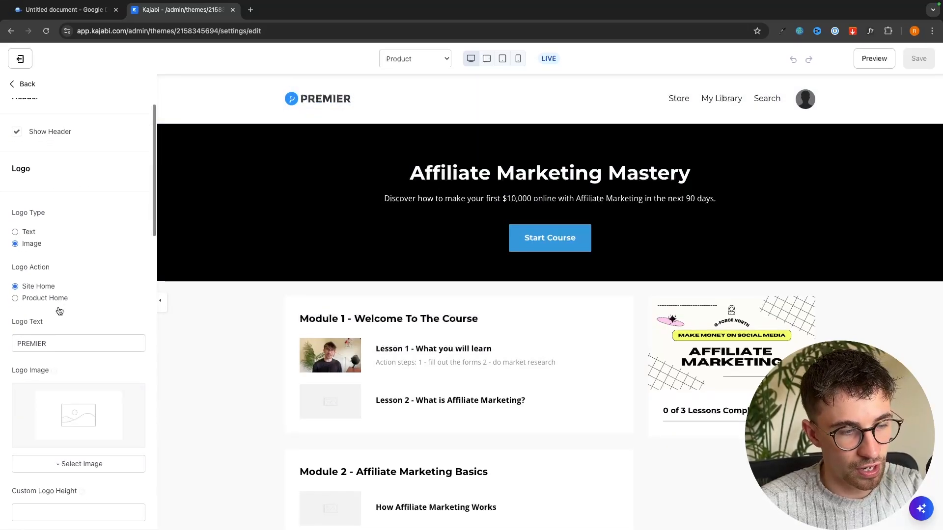
left_click(80, 432)
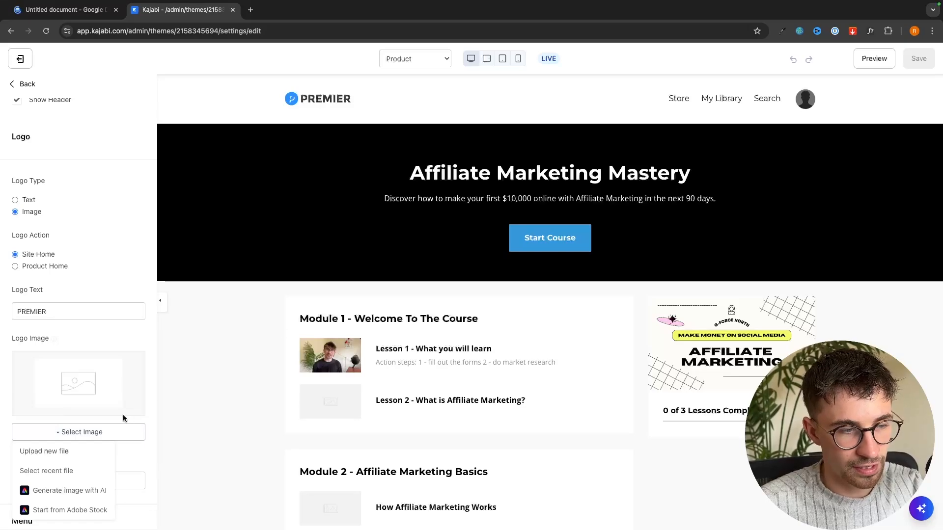
scroll(99, 403, "down", 2)
left_click(101, 394)
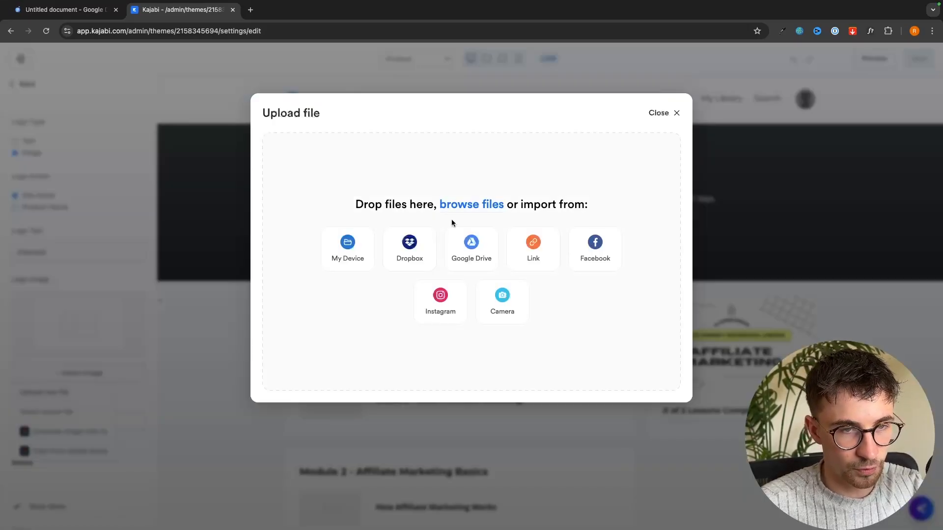
left_click(450, 204)
double_click(374, 301)
scroll(469, 305, "down", 3)
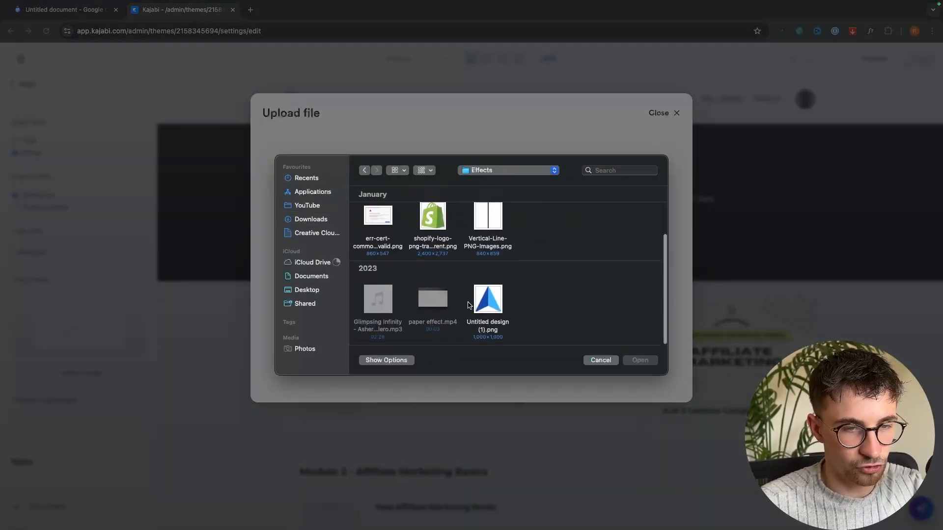
double_click(487, 300)
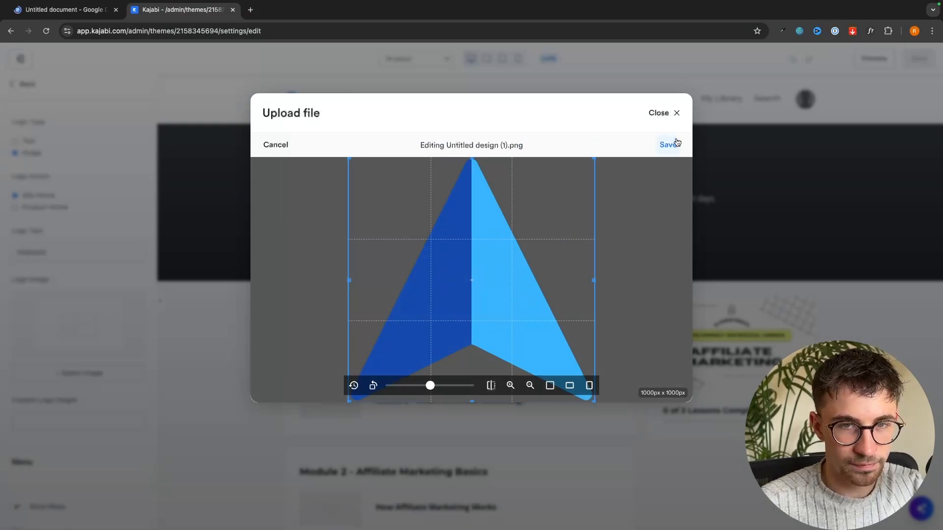
left_click(670, 145)
left_click(285, 387)
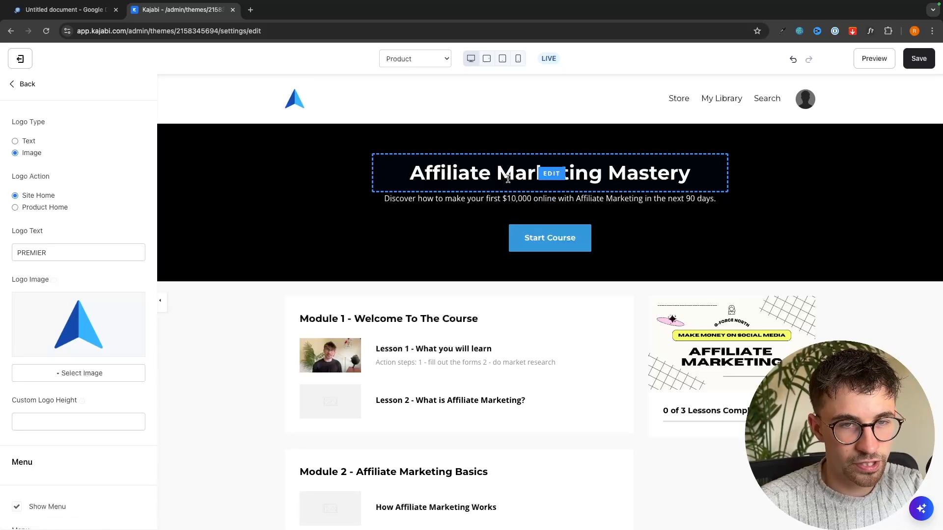
- Look over the course page hero's Product Info block options for title and description
left_click(556, 174)
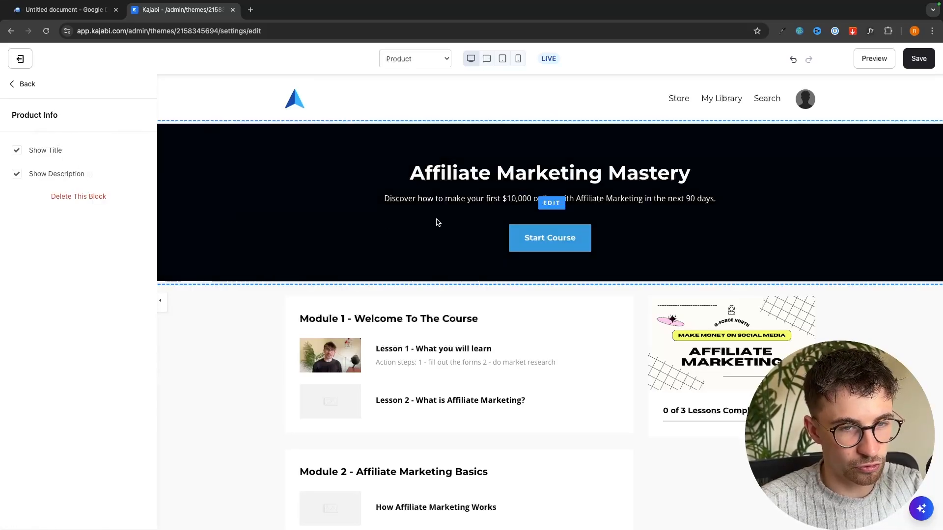
scroll(519, 290, "down", 1)
scroll(449, 280, "down", 1)
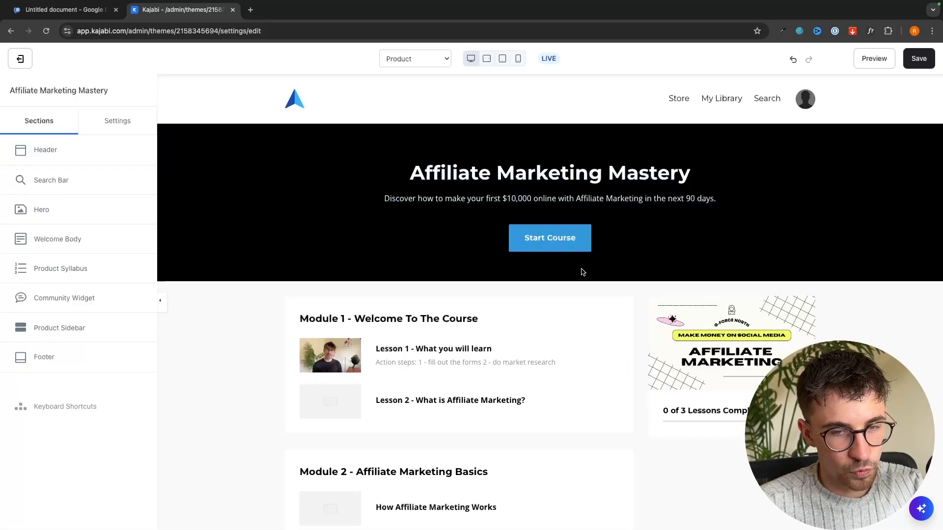
scroll(520, 267, "down", 1)
- Hide the product syllabus, show it again, and look over its Categories Text and Coming Soon Text settings
left_click(460, 308)
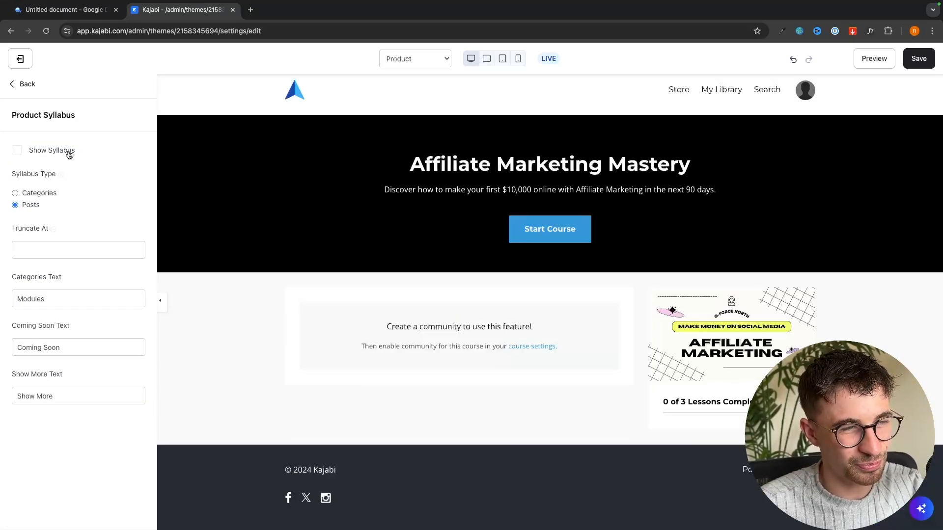
left_click(69, 154)
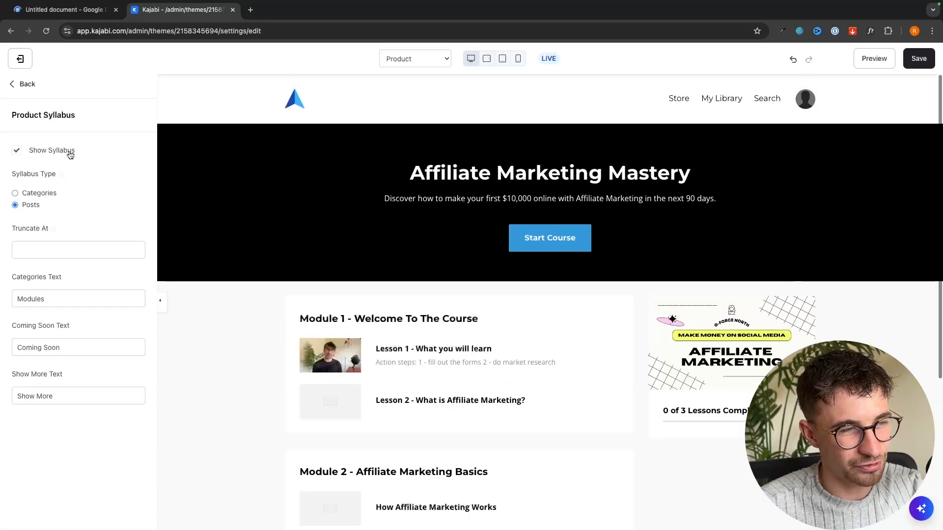
left_click(72, 299)
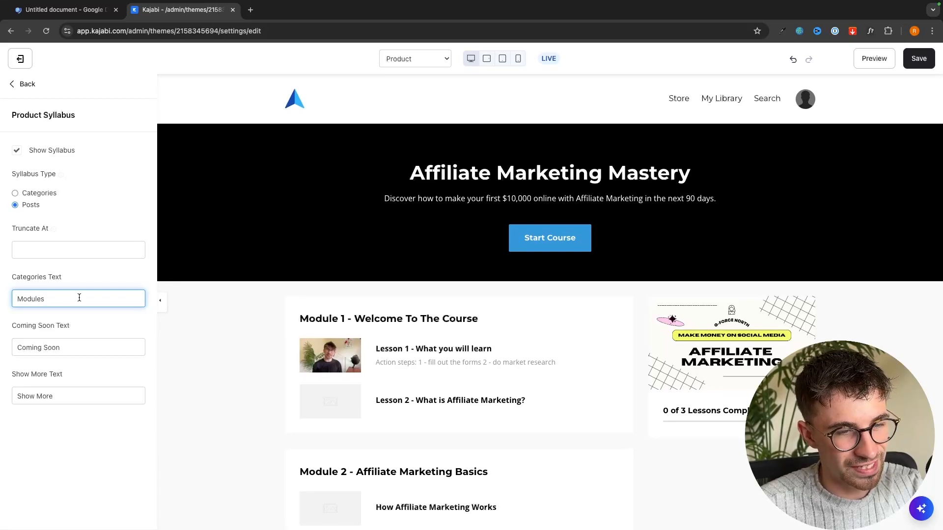
scroll(240, 332, "down", 2)
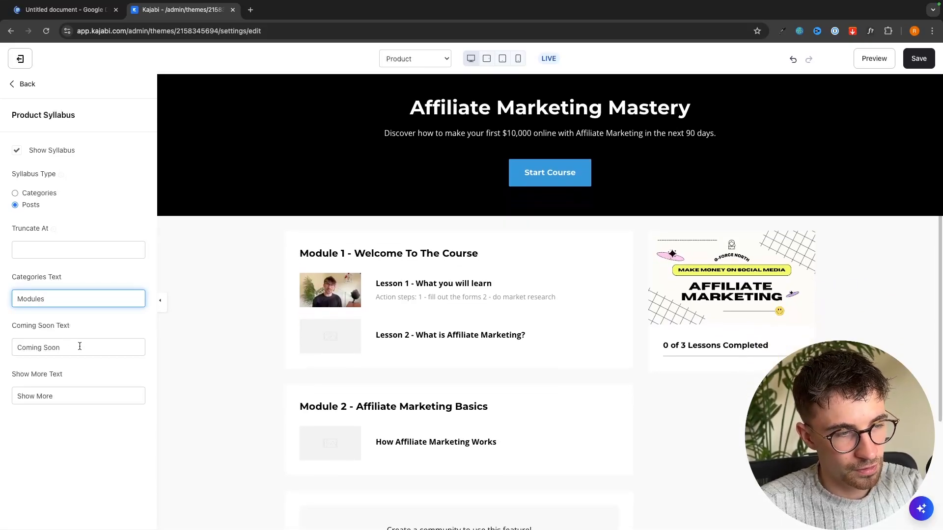
left_click_drag(80, 347, 11, 349)
left_click(94, 333)
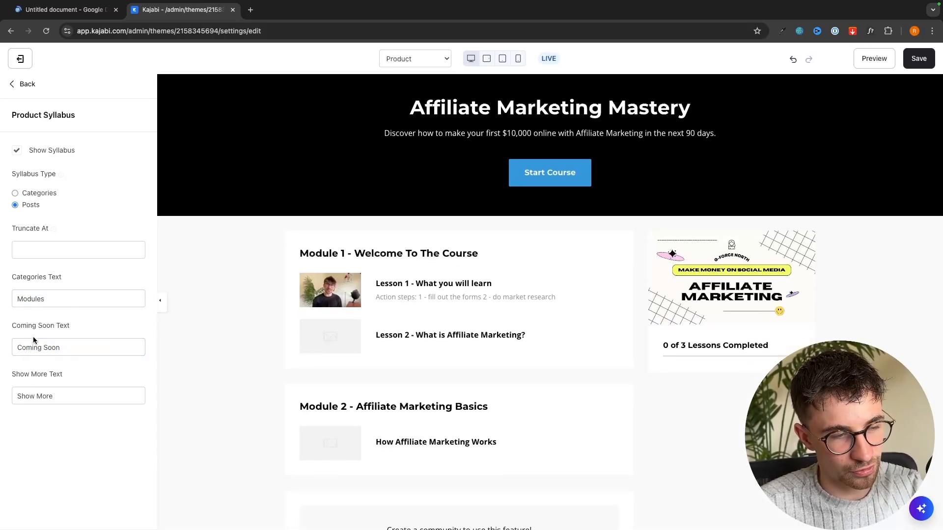
- Save the customized Premier template and exit the template editor
left_click(33, 90)
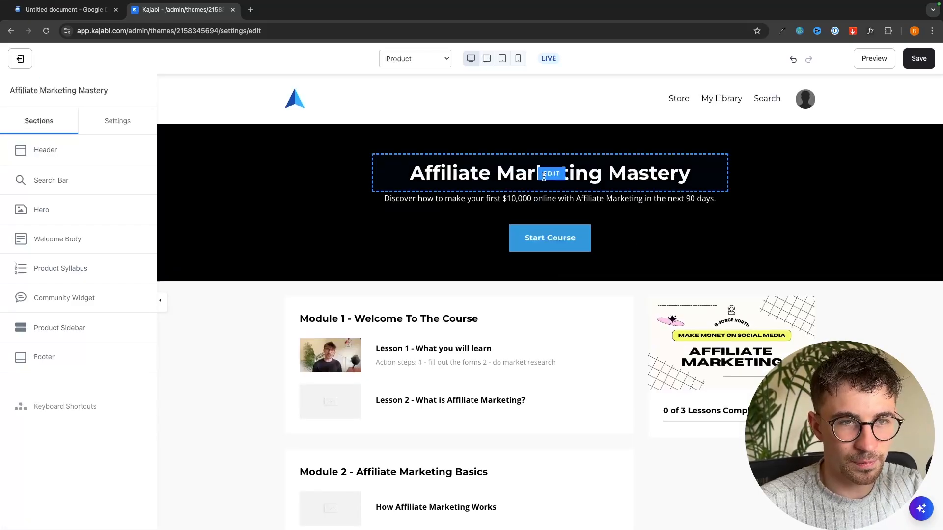
left_click(928, 55)
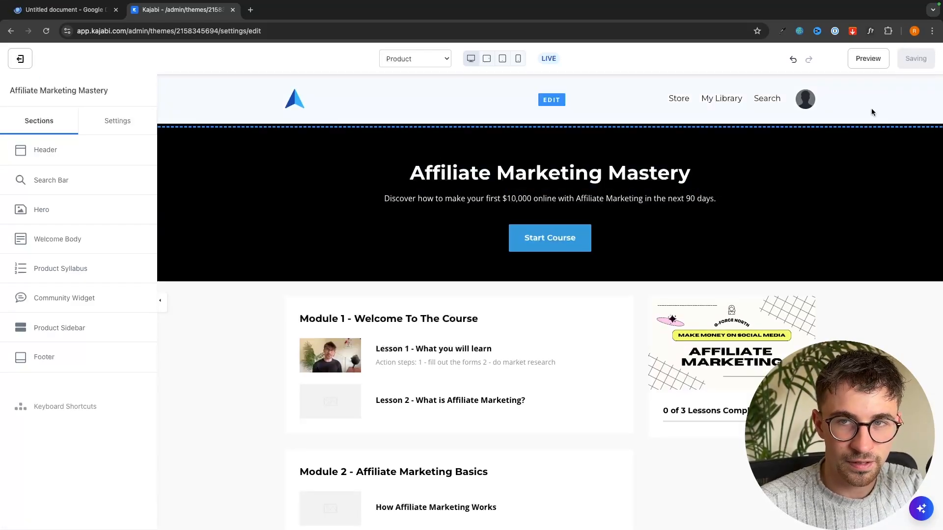
left_click(19, 60)
- Open the template installation choices and browse the available course templates
left_click(692, 248)
scroll(707, 253, "down", 3)
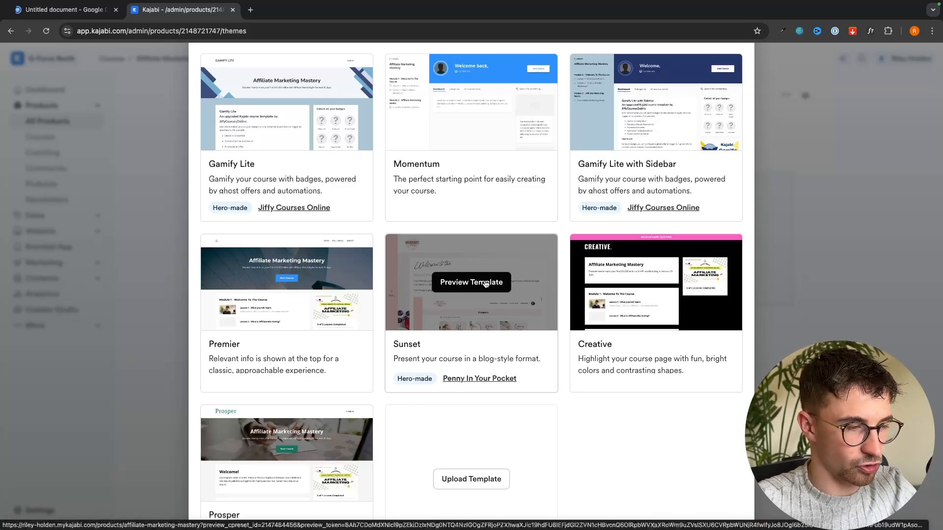
scroll(485, 284, "down", 3)
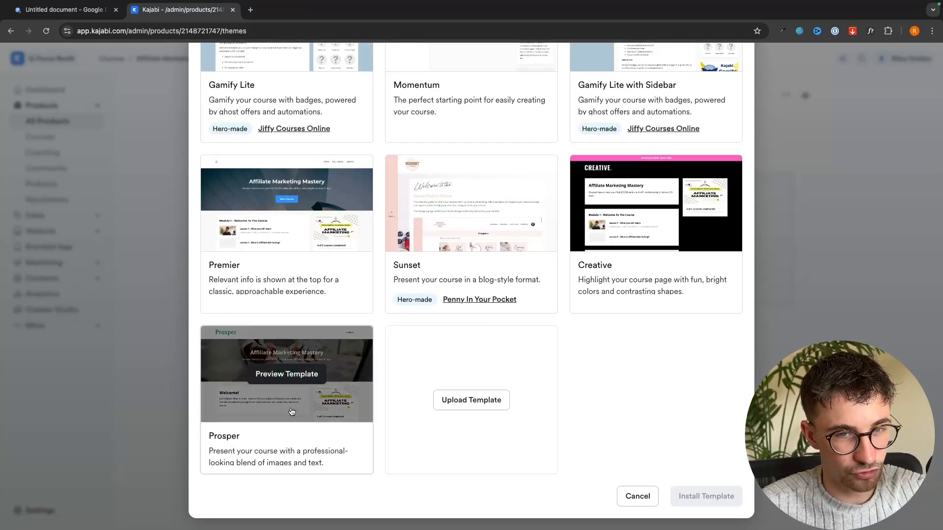
scroll(330, 368, "up", 3)
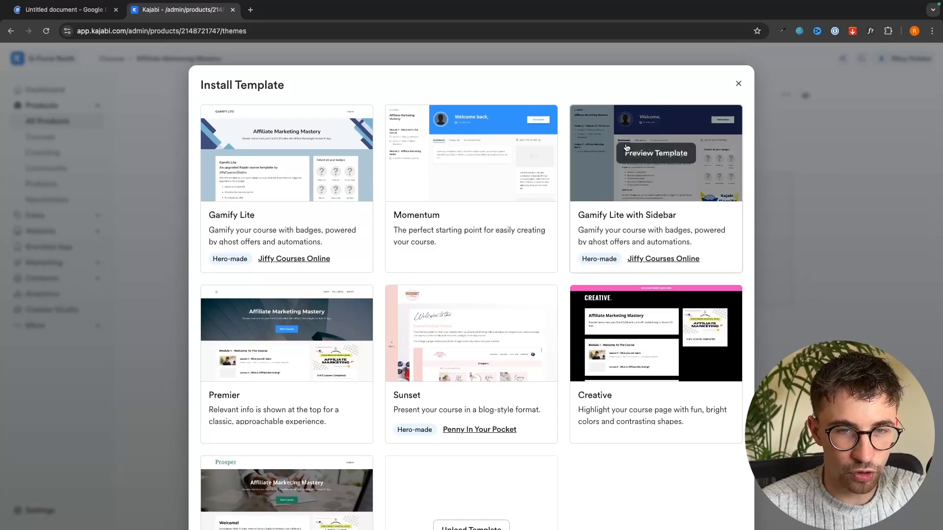
- Preview the Gamify Lite with Sidebar template, look over its dashboard and badges, and close the preview
left_click(656, 157)
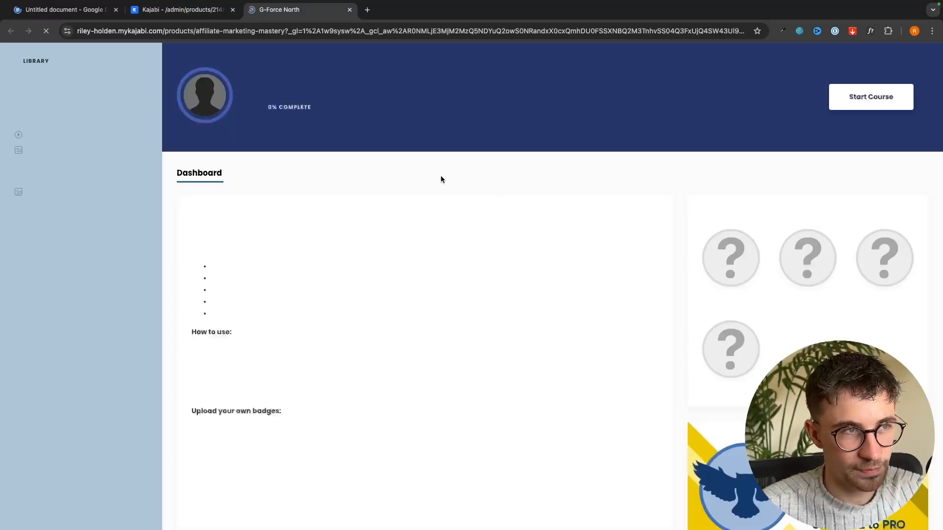
scroll(493, 228, "down", 1)
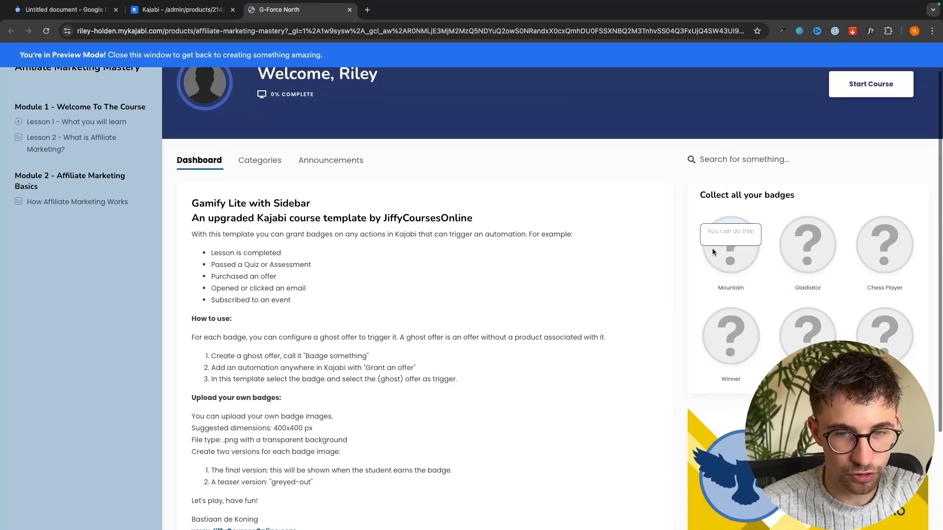
scroll(805, 246, "down", 3)
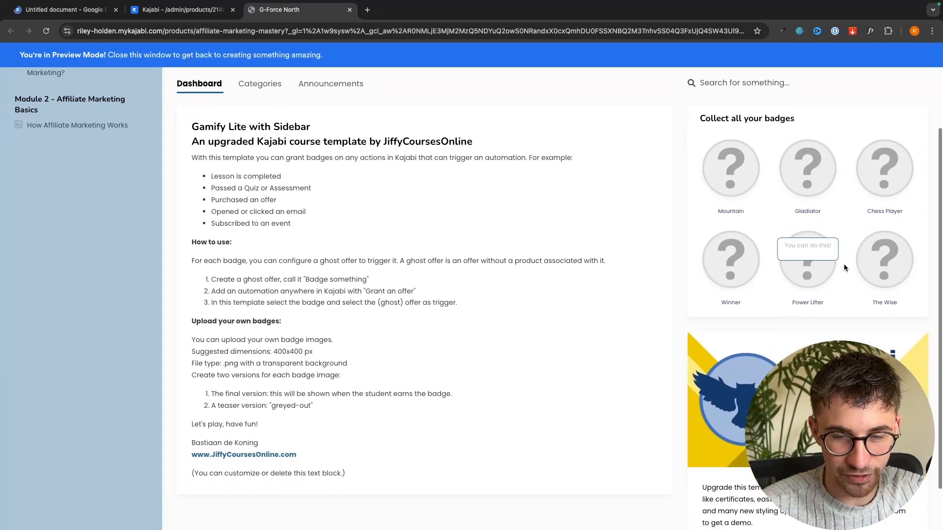
scroll(494, 247, "up", 4)
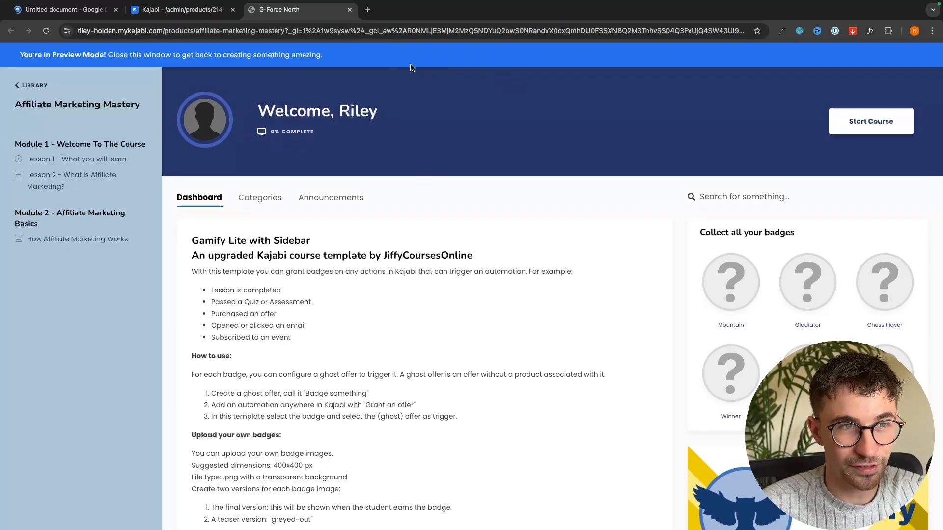
left_click(349, 10)
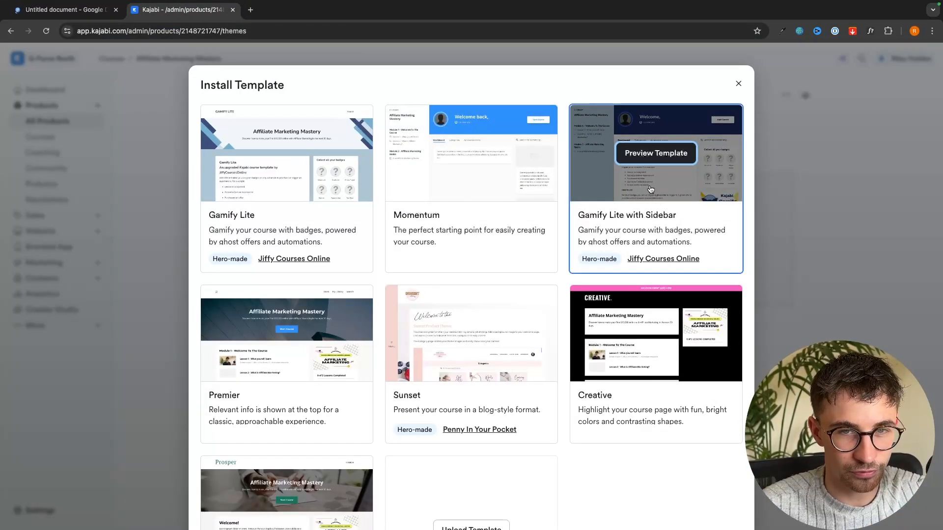
- Install the Gamify Lite with Sidebar template for the course
scroll(680, 221, "up", 1)
scroll(687, 255, "down", 3)
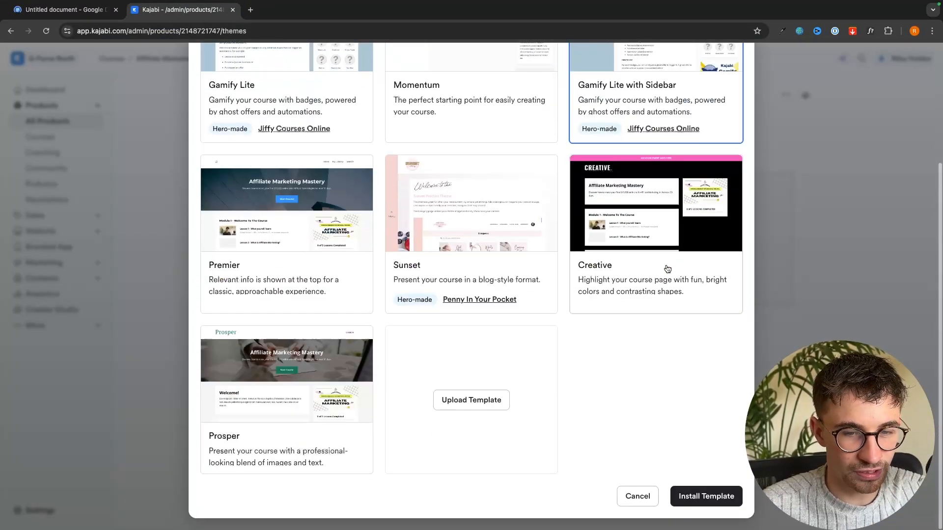
left_click(680, 496)
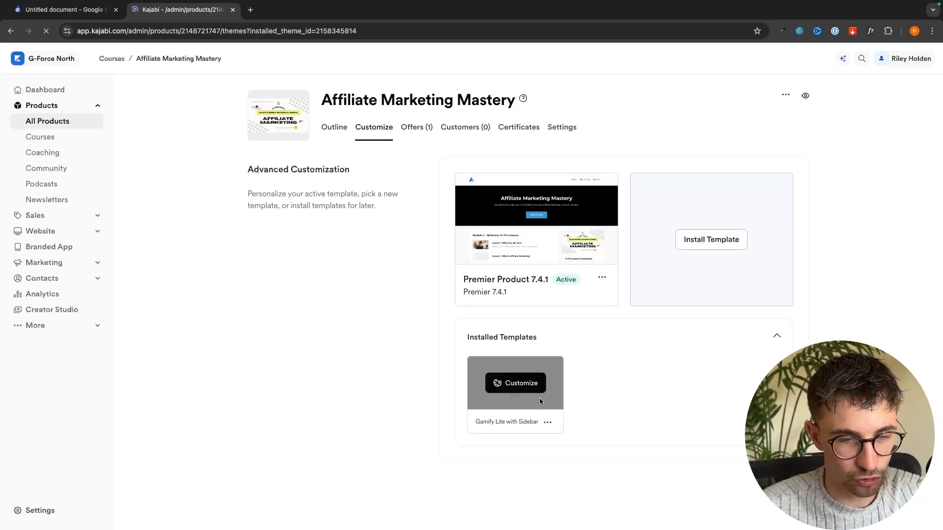
- Open the installed Gamify Lite with Sidebar template for customization and look over its dashboard text block content
left_click(547, 422)
left_click(506, 392)
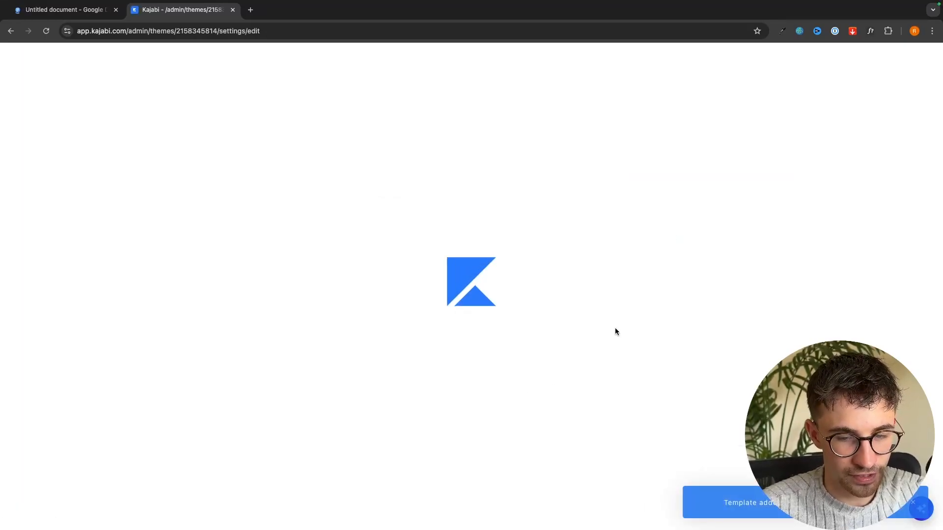
left_click(567, 246)
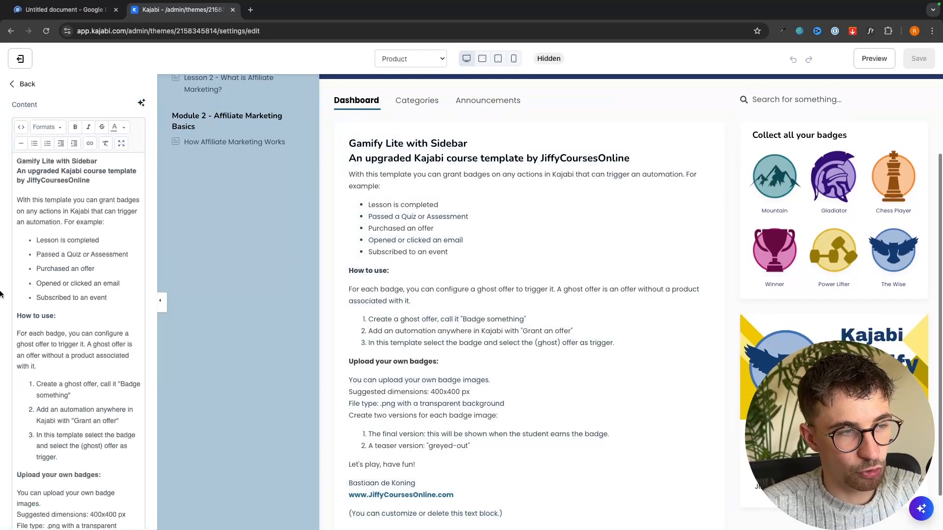
scroll(67, 321, "down", 1)
scroll(66, 321, "down", 3)
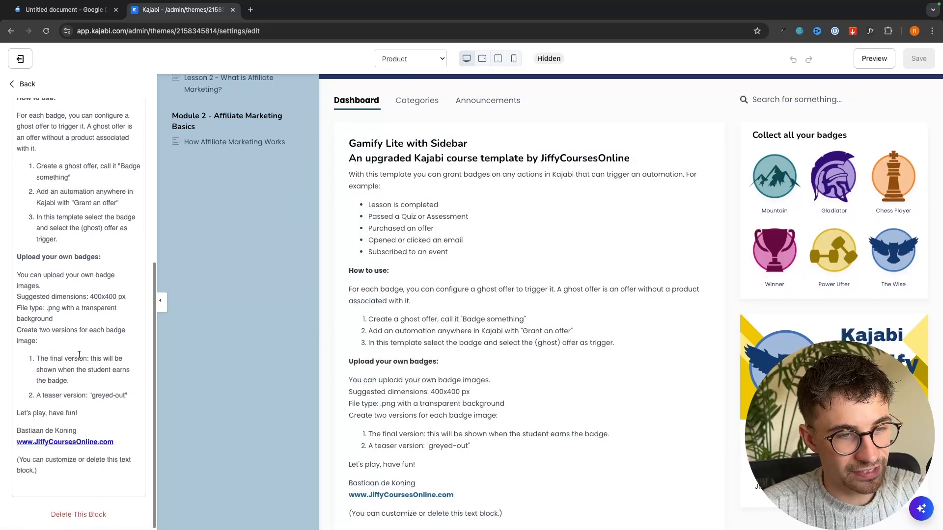
scroll(74, 340, "up", 5)
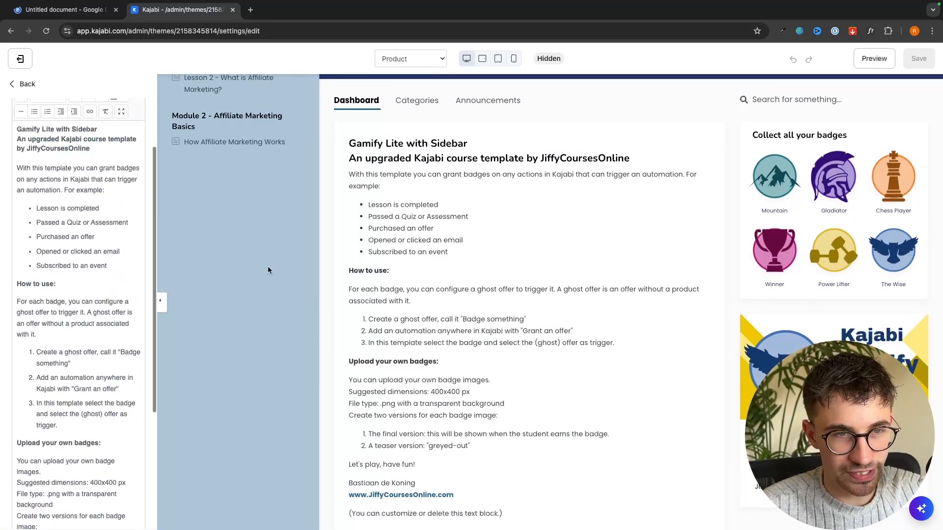
scroll(482, 167, "up", 2)
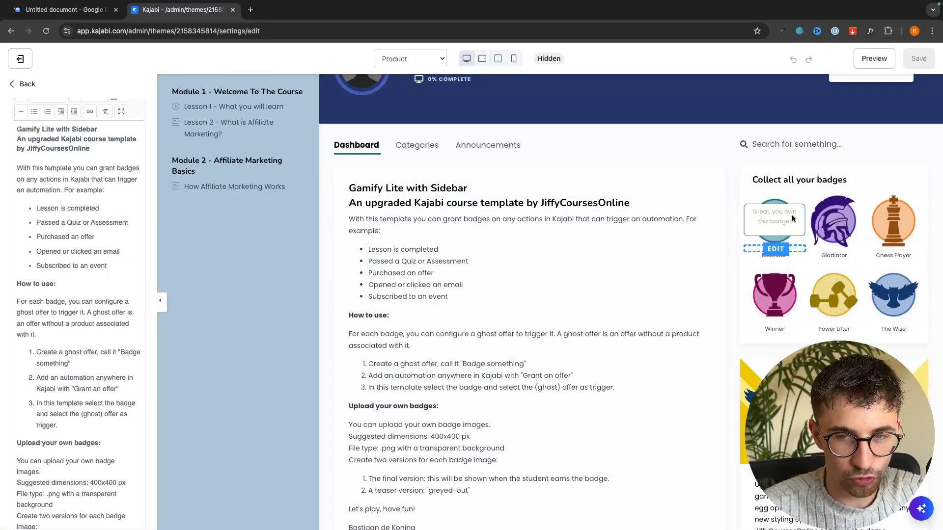
- Examine the Mountain badge's offer trigger, images and texts, and the Tabs text settings
left_click(776, 225)
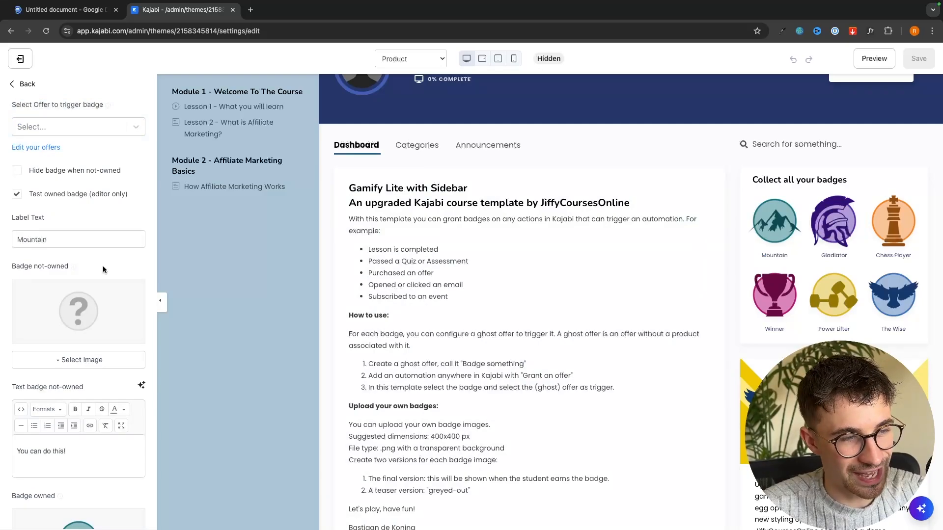
scroll(72, 361, "down", 4)
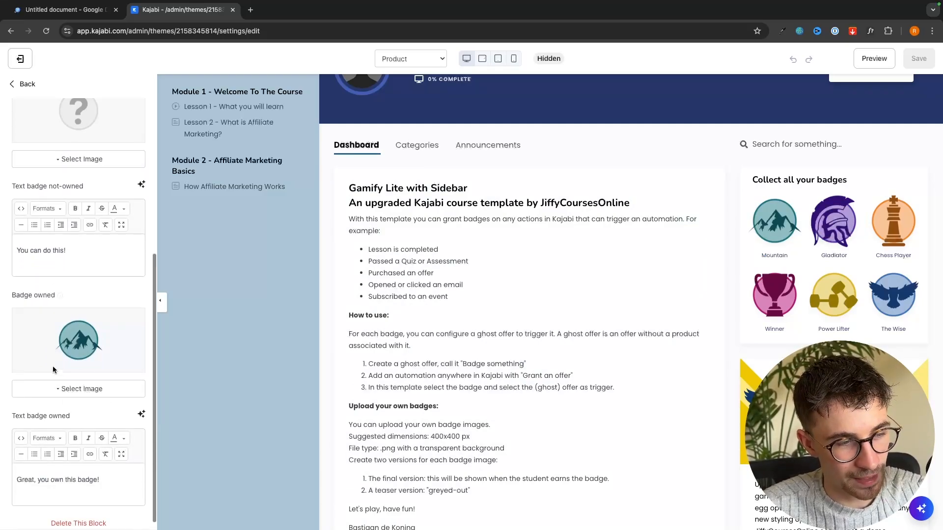
left_click(69, 389)
left_click(73, 322)
scroll(299, 170, "up", 1)
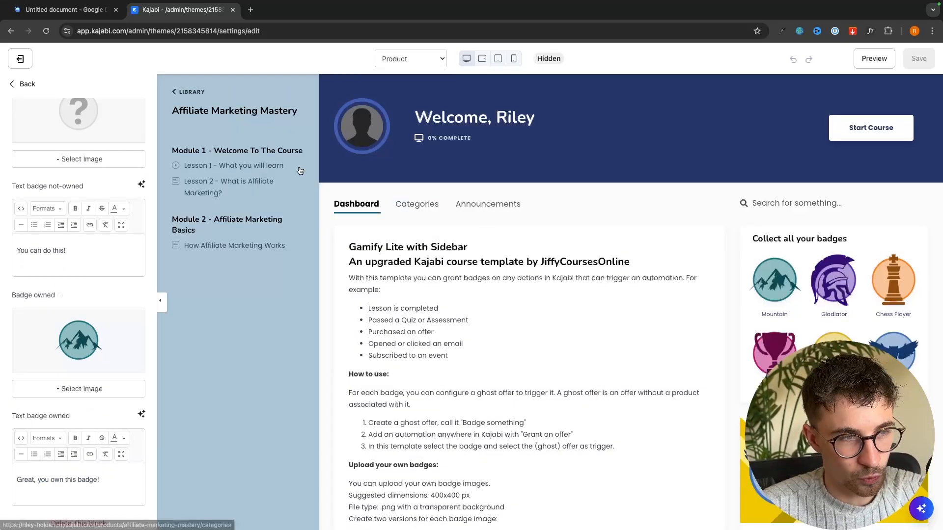
left_click(435, 210)
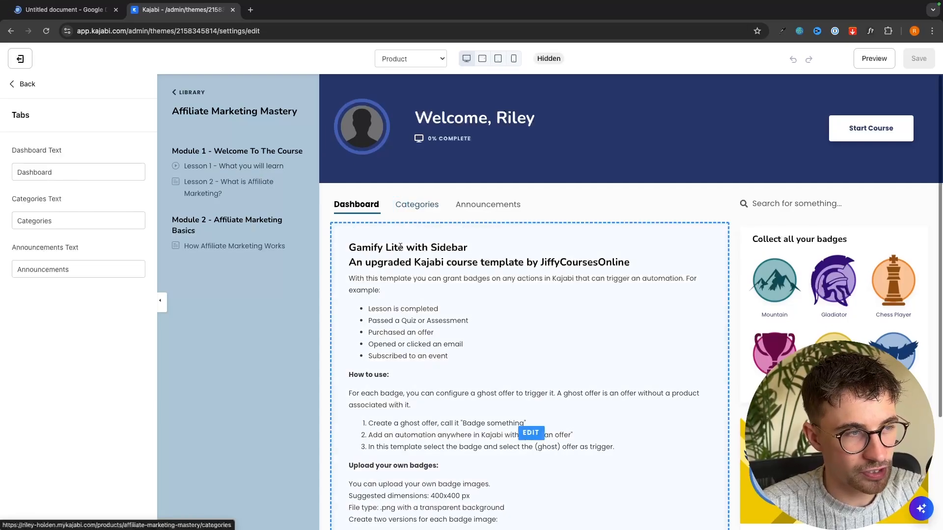
- Preview the Gamify Lite with Sidebar course page, check its Categories, Announcements and Dashboard pages, and close the preview
left_click(864, 59)
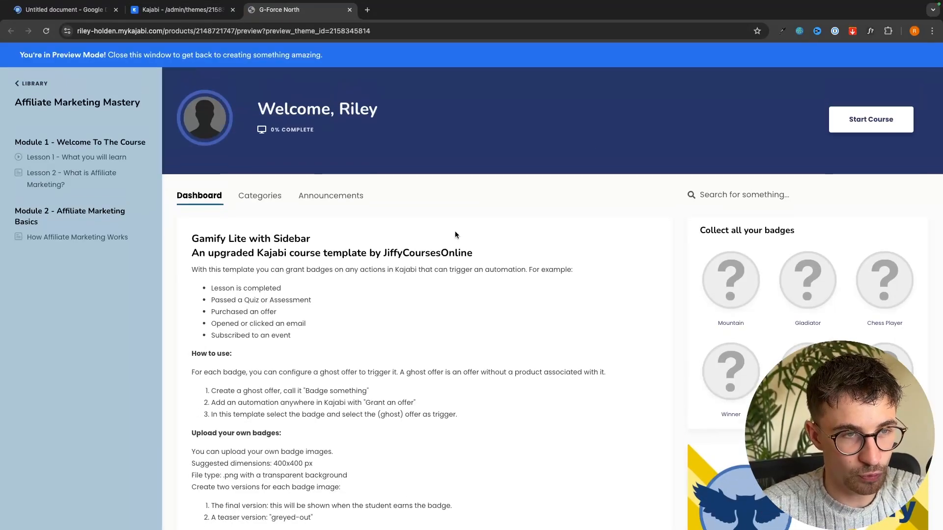
left_click(259, 204)
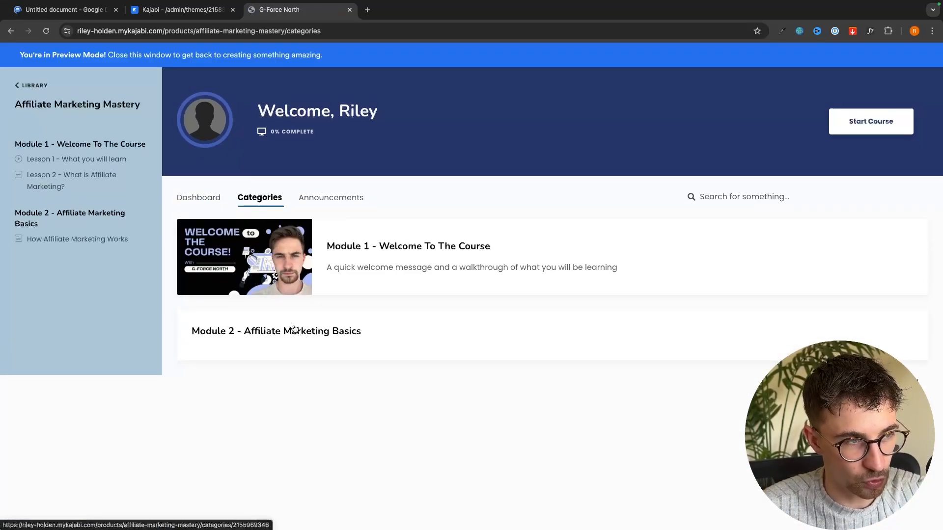
left_click(330, 199)
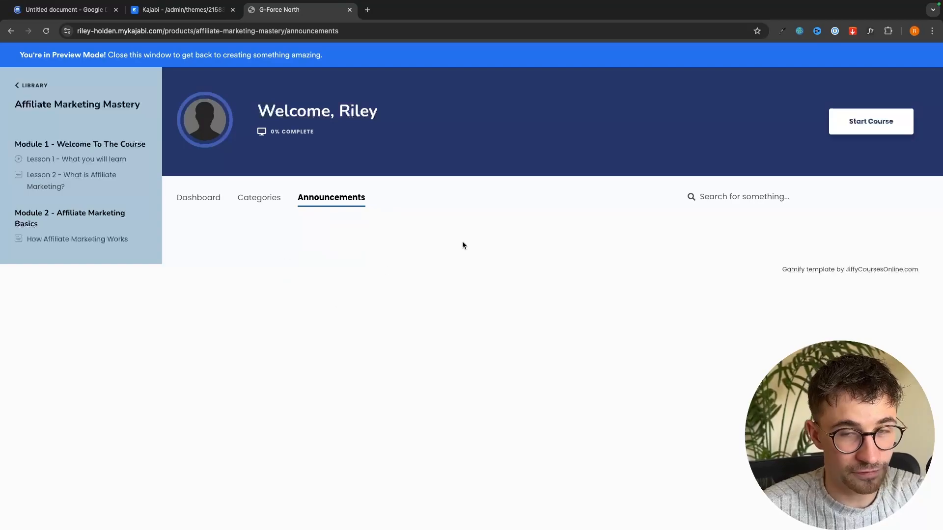
left_click(175, 214)
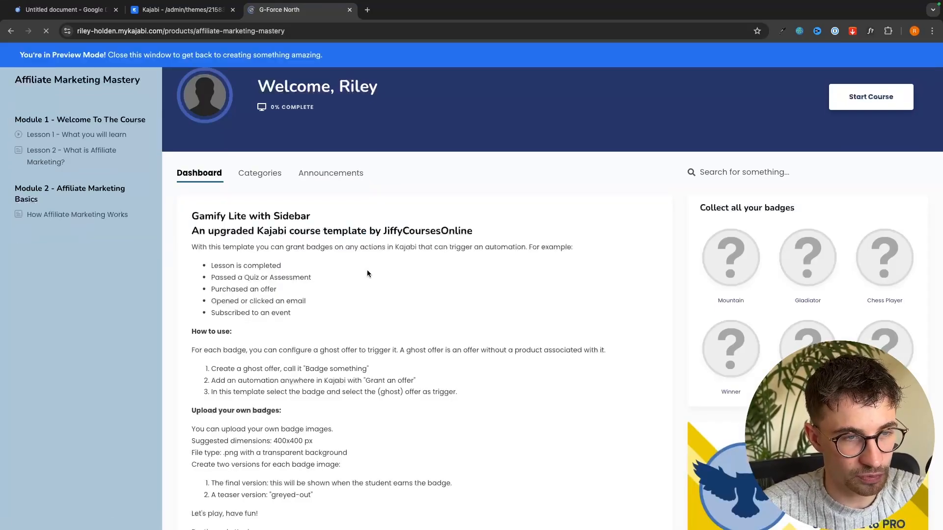
scroll(346, 317, "down", 3)
left_click(349, 9)
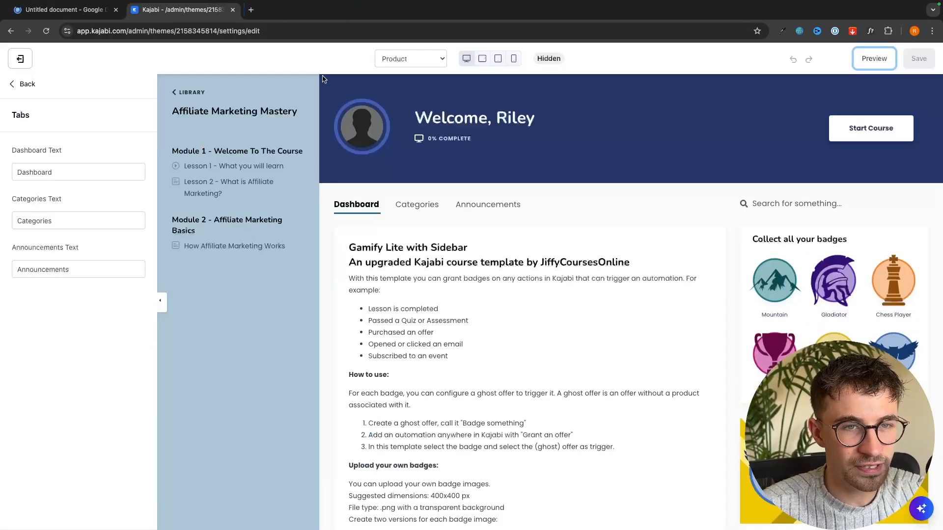
- Leave the template editor and check the actions available for the installed Gamify Lite with Sidebar template
left_click(22, 58)
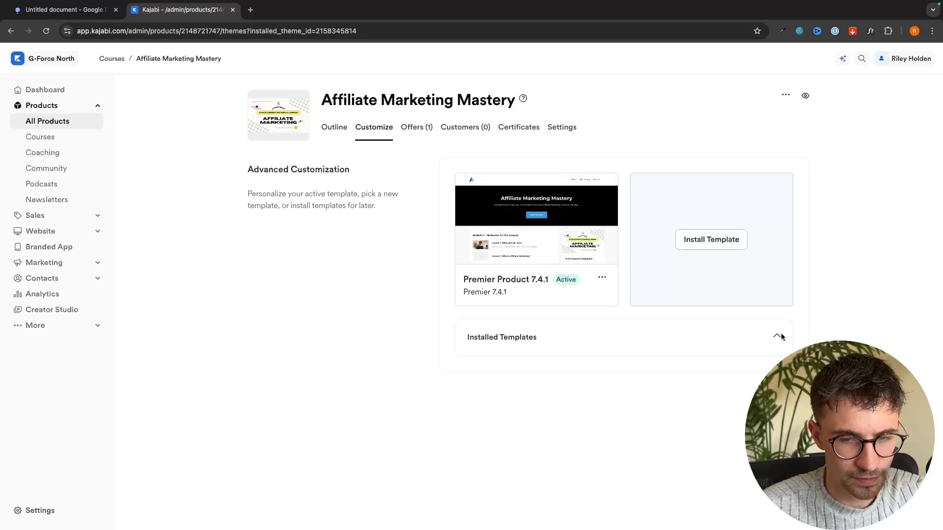
left_click(548, 423)
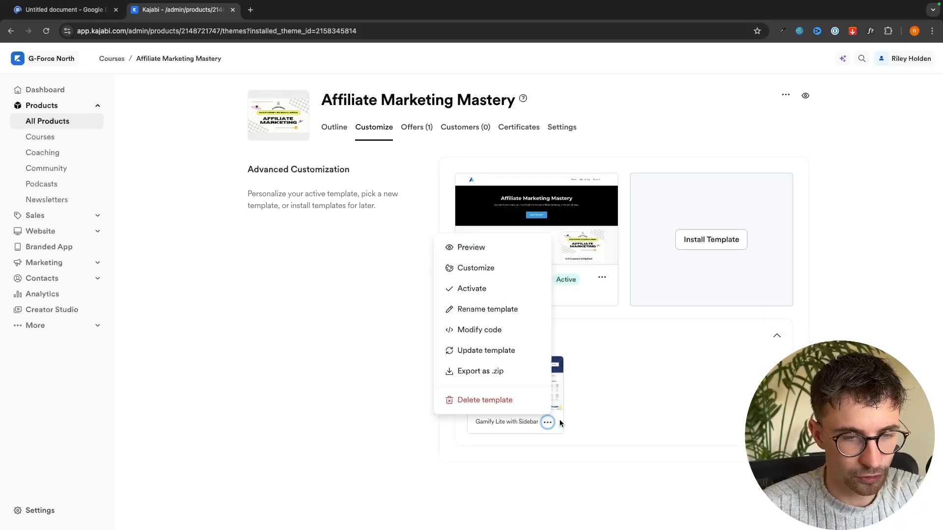
left_click(613, 345)
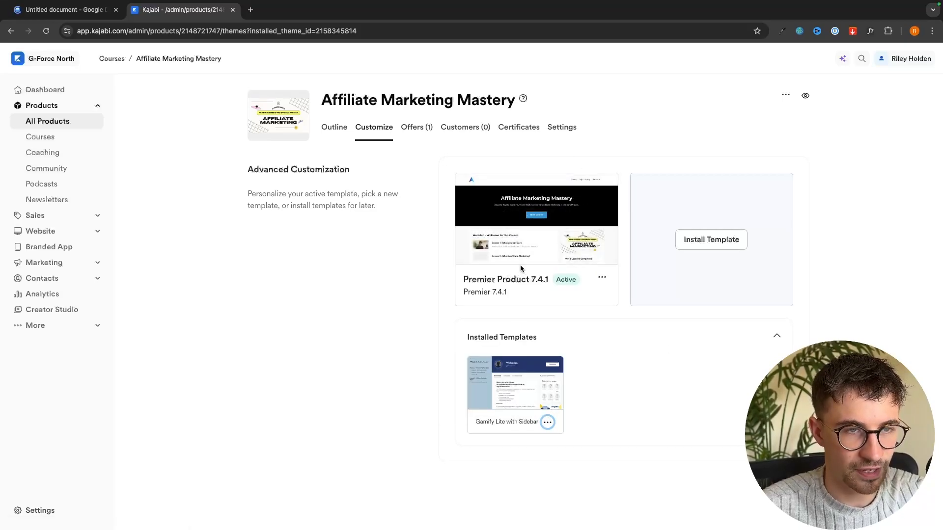
- View the Affiliate Marketing Mastery course's customer progress report and return to the course
left_click(457, 129)
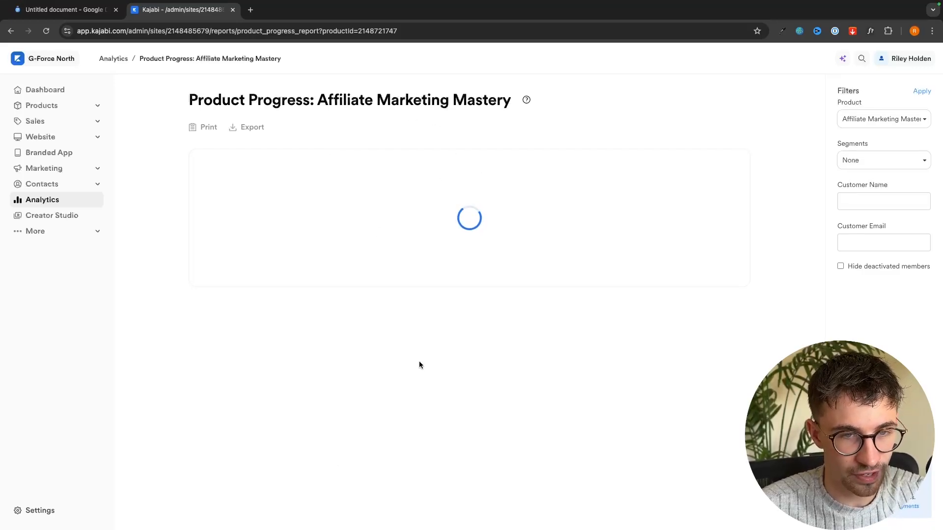
scroll(420, 363, "left", 5)
- Enable completion certificates for the Affiliate Marketing Mastery course
left_click(510, 133)
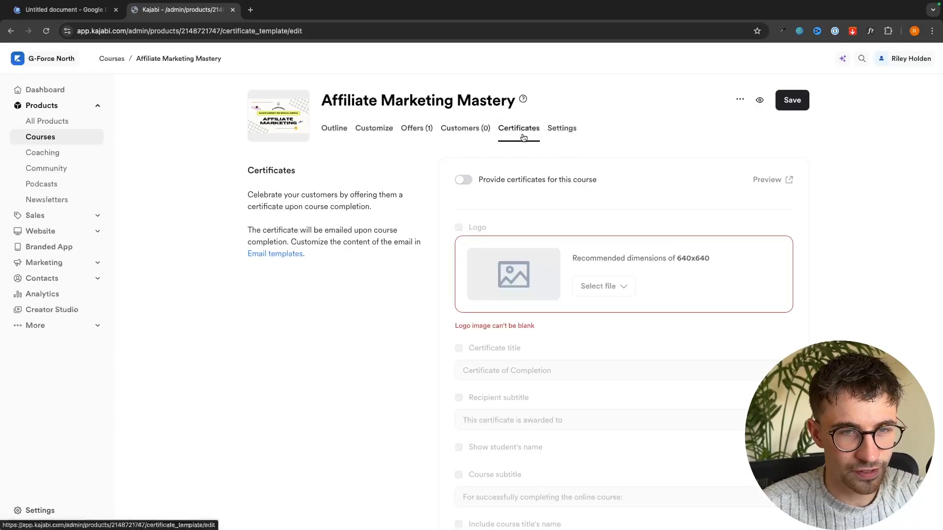
left_click(460, 181)
scroll(488, 184, "down", 2)
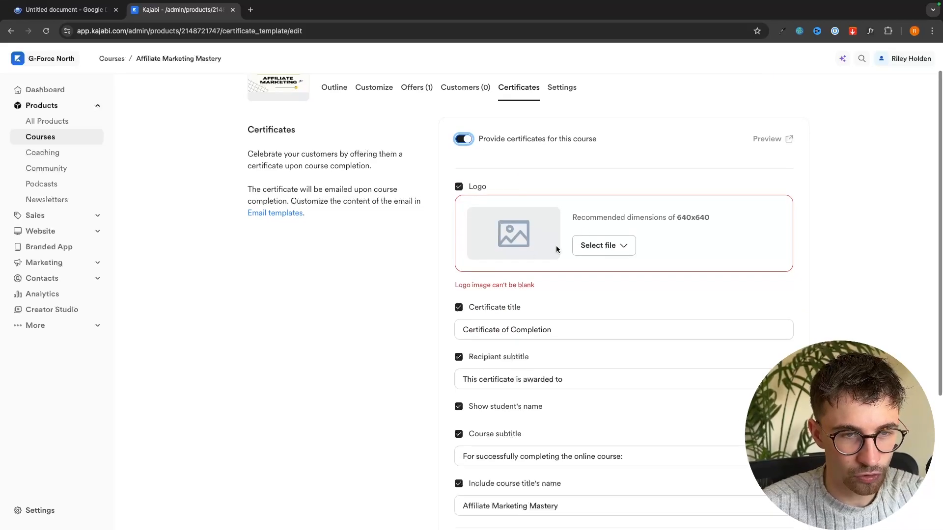
- Upload the image file Untitled design (1).png from the computer as the certificate's logo
left_click(583, 250)
left_click(566, 273)
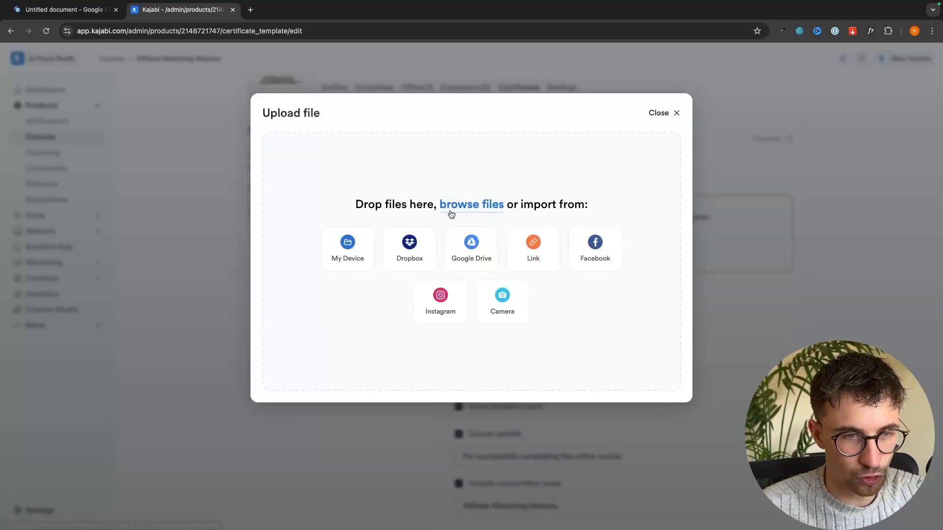
left_click(472, 205)
scroll(462, 302, "down", 4)
double_click(489, 298)
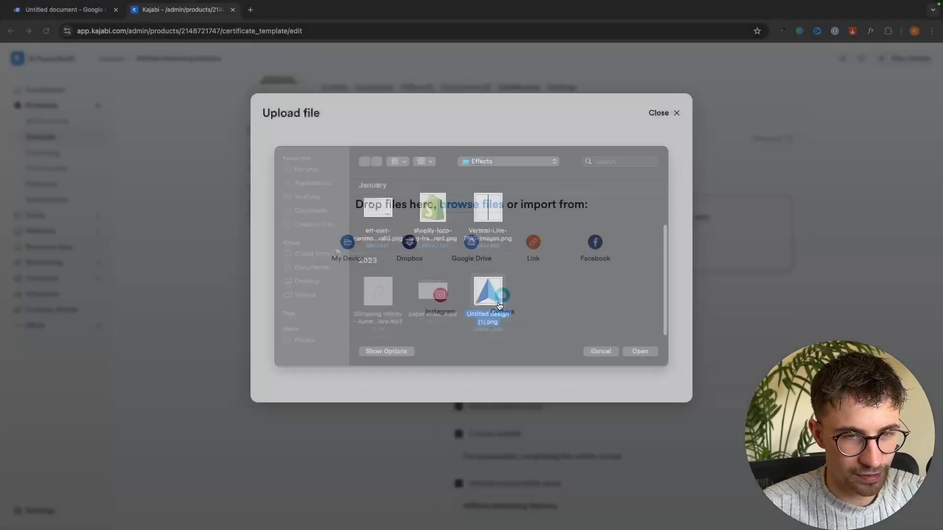
left_click(670, 146)
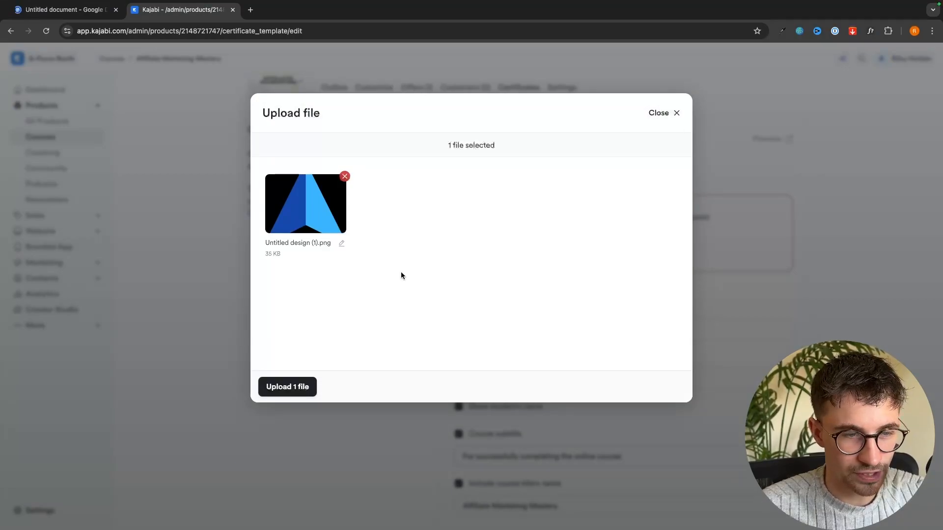
left_click(295, 386)
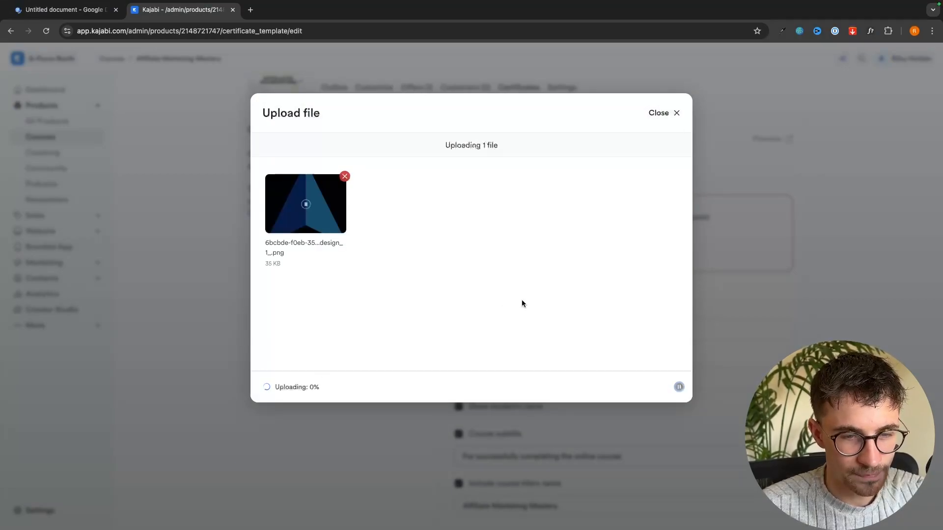
left_click(658, 112)
- Look over the certificate's title and subtitle fields and its optional completion date, serial number, expiration date, custom field and background
scroll(634, 202, "down", 3)
scroll(535, 278, "down", 2)
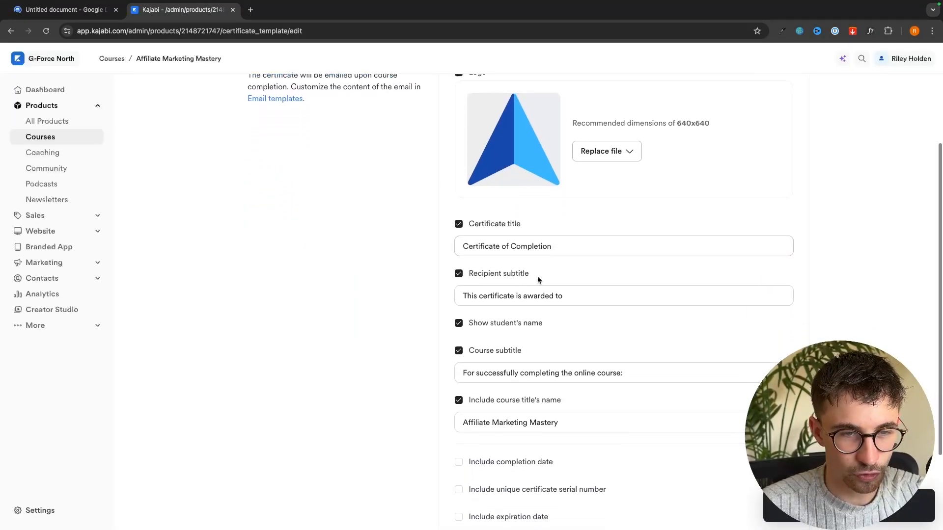
scroll(512, 263, "down", 2)
scroll(477, 248, "down", 3)
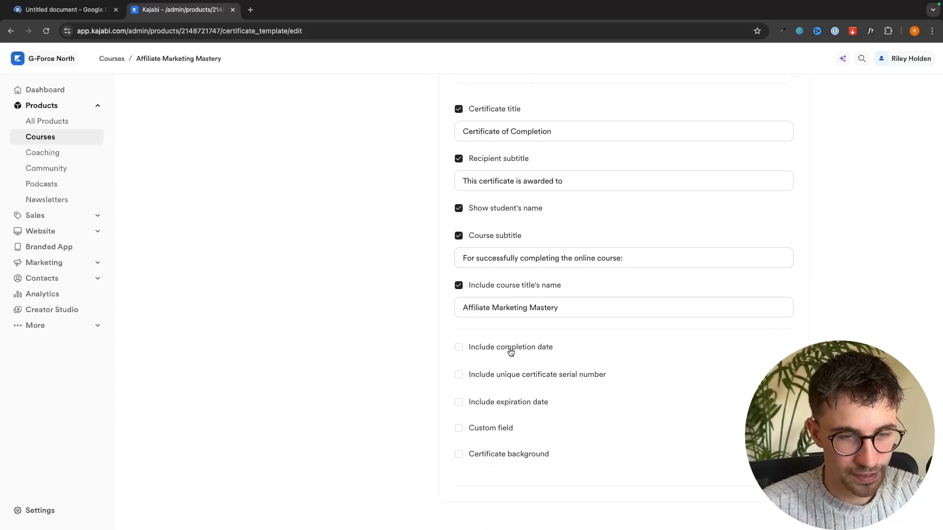
scroll(491, 339, "up", 8)
scroll(649, 374, "up", 3)
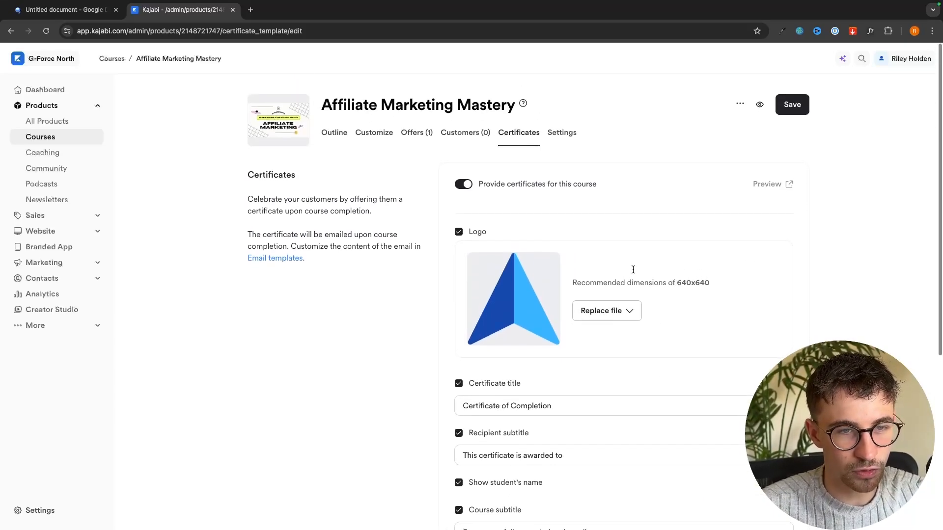
- Turn off certificates for the course and save the certificate settings
left_click(467, 180)
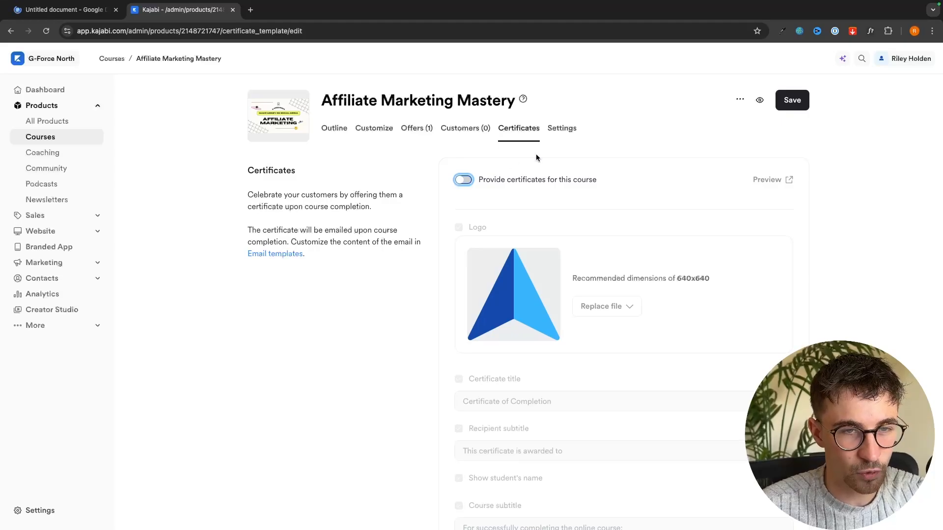
left_click(565, 134)
left_click(443, 199)
left_click(792, 101)
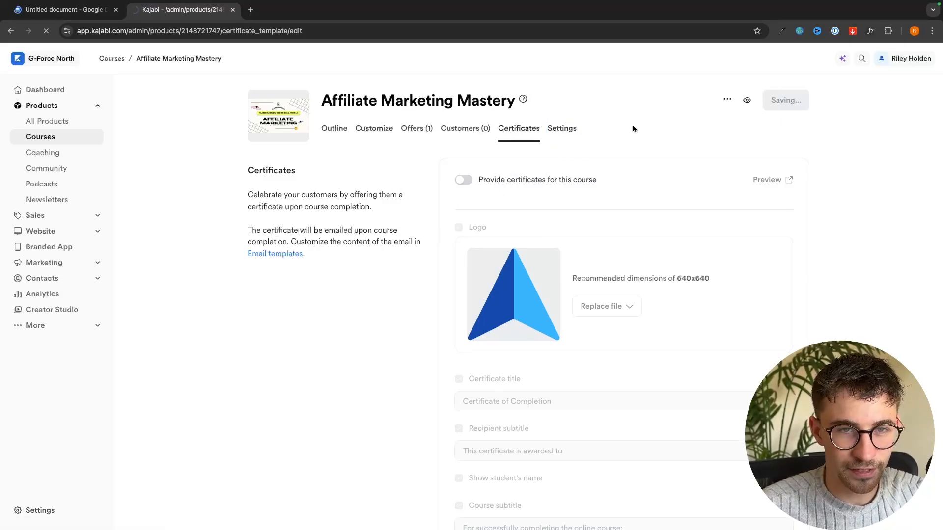
- Open the course's settings and look over its title, description, thumbnail and live room option
left_click(567, 133)
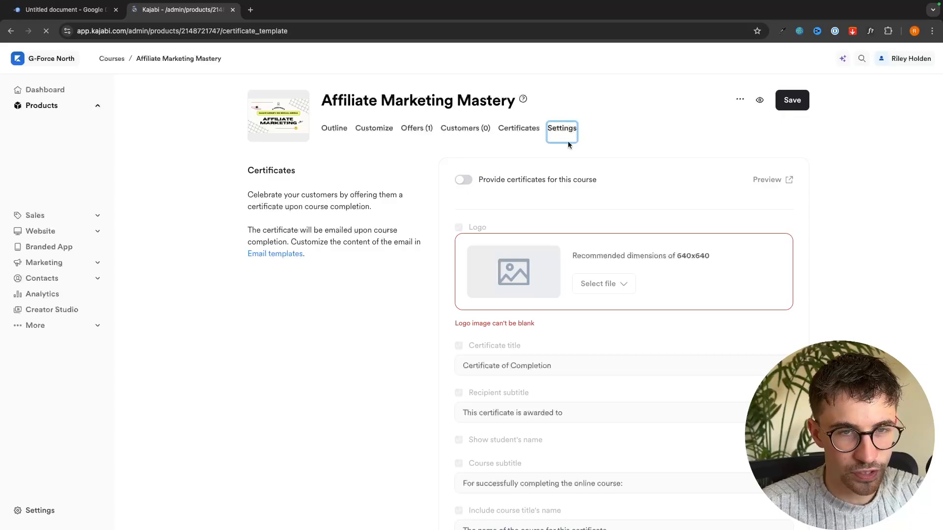
scroll(608, 173, "down", 1)
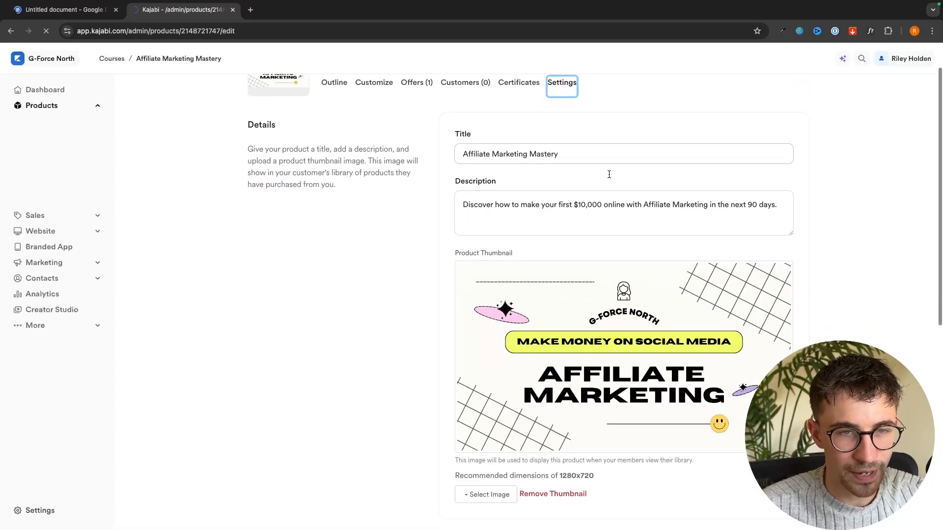
scroll(545, 173, "down", 2)
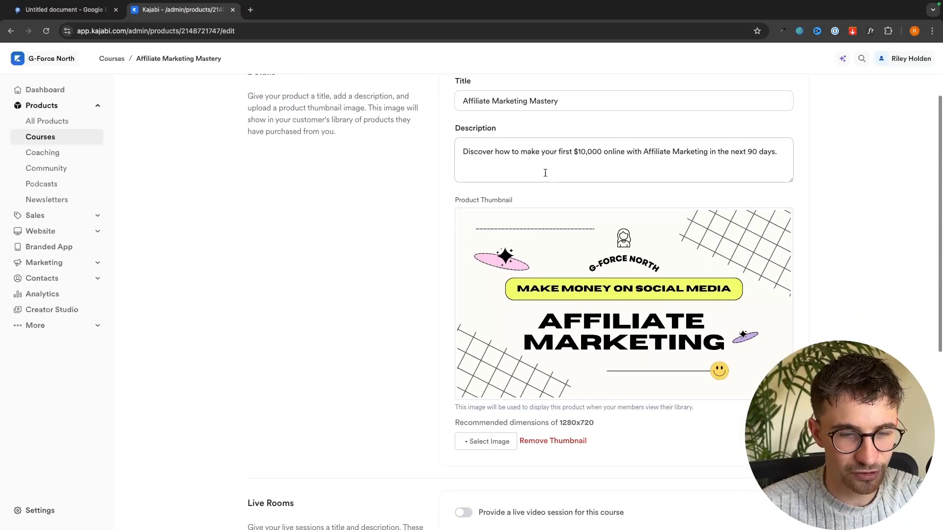
scroll(667, 192, "up", 1)
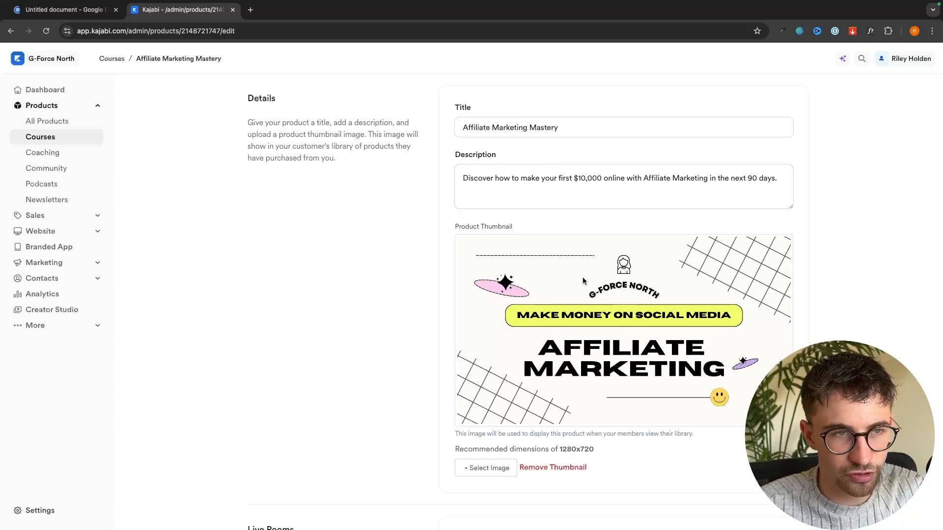
scroll(583, 281, "up", 1)
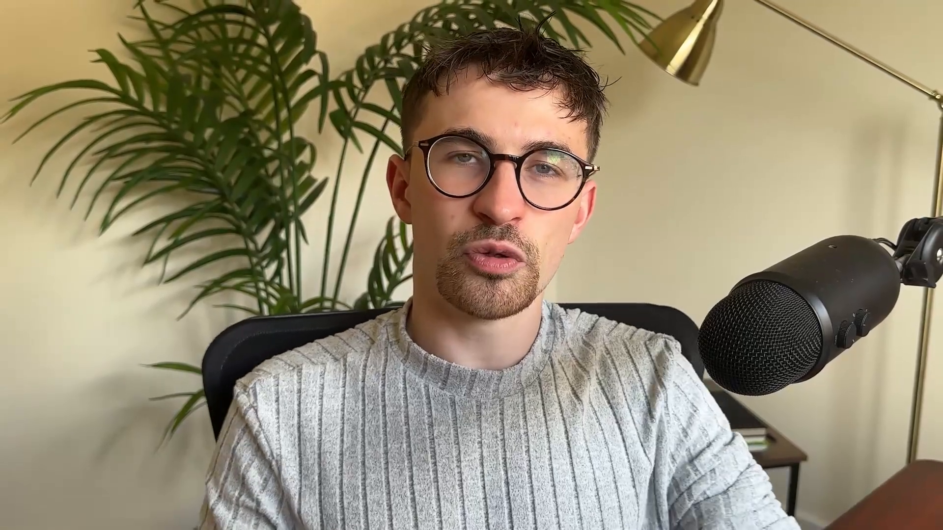